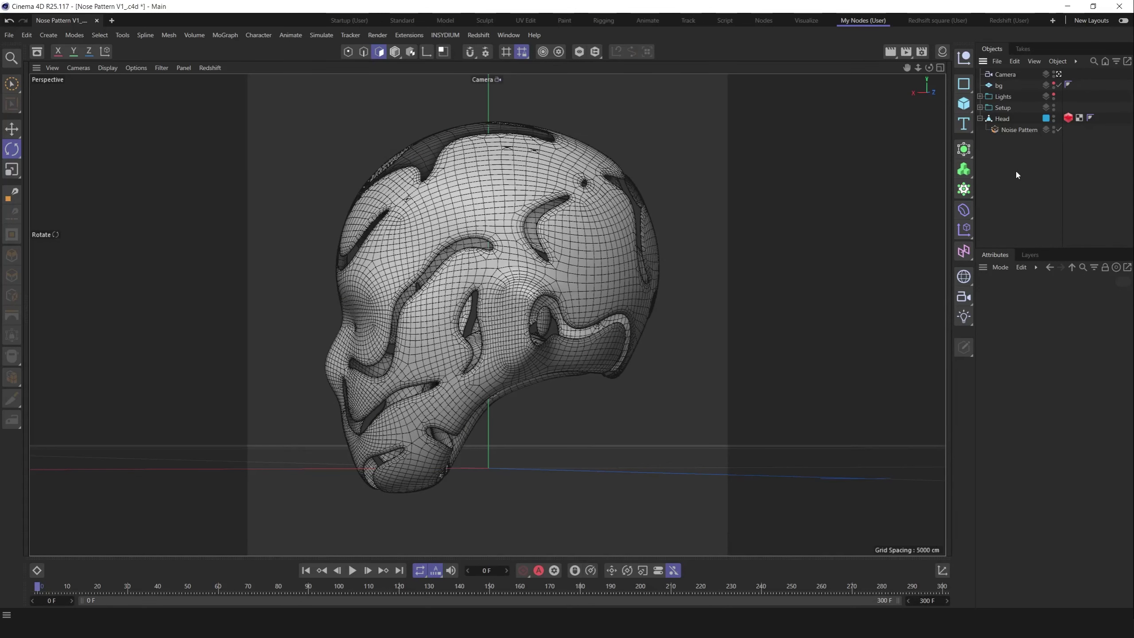
# Widen the Object and Attributes managers and display the Noise Pattern deformer's settings
pyautogui.click(996, 131)
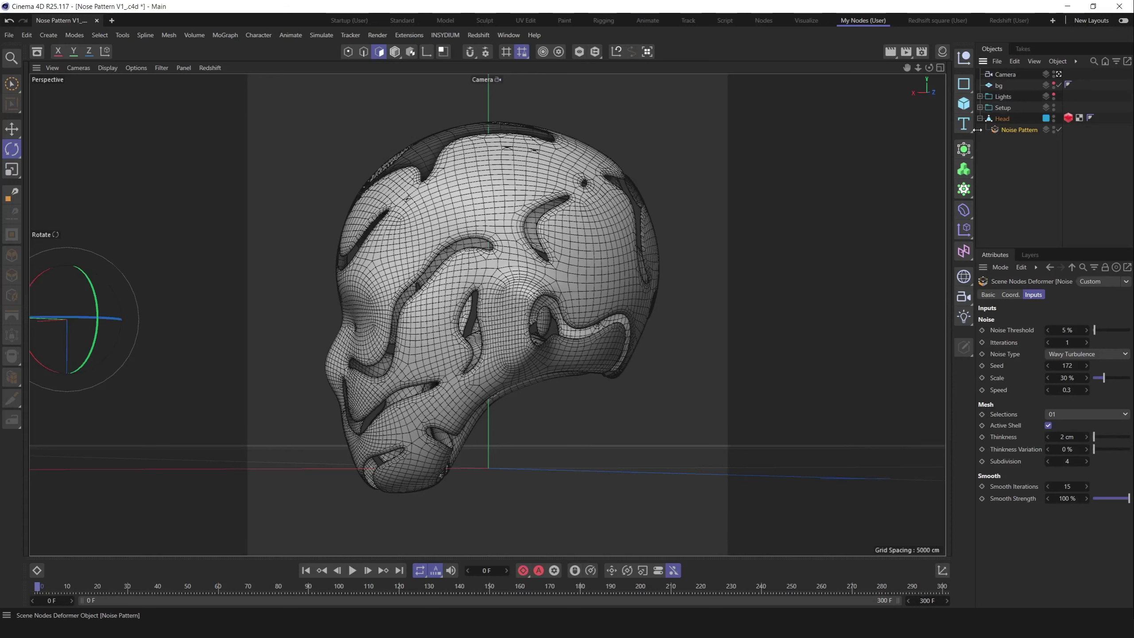
pyautogui.click(944, 137)
pyautogui.moveTo(977, 138); pyautogui.dragTo(690, 151)
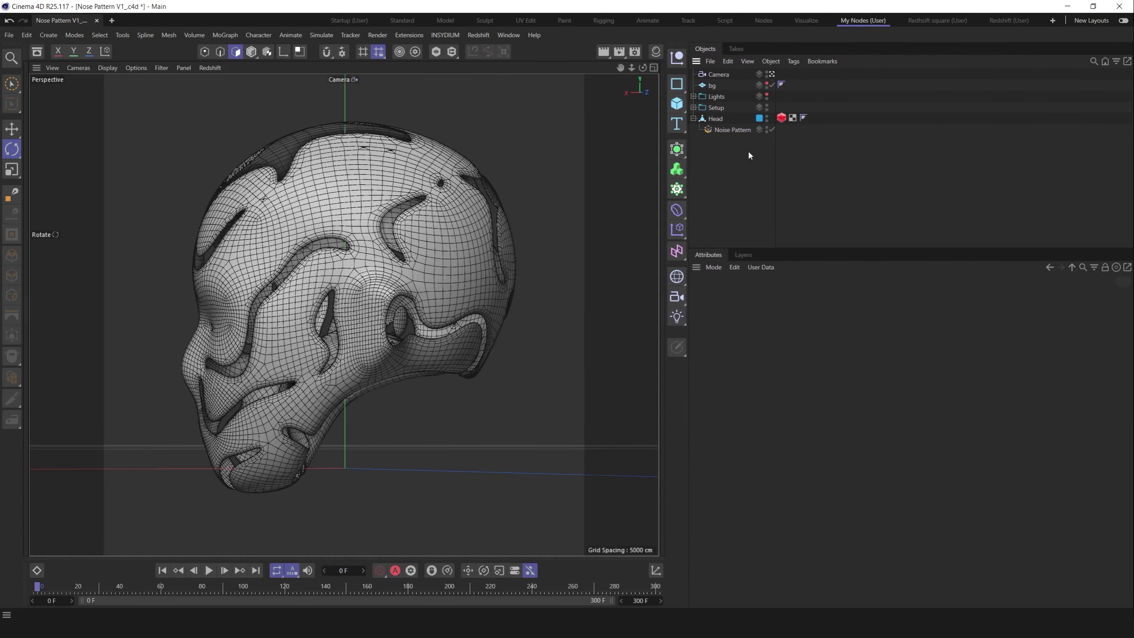
pyautogui.click(753, 130)
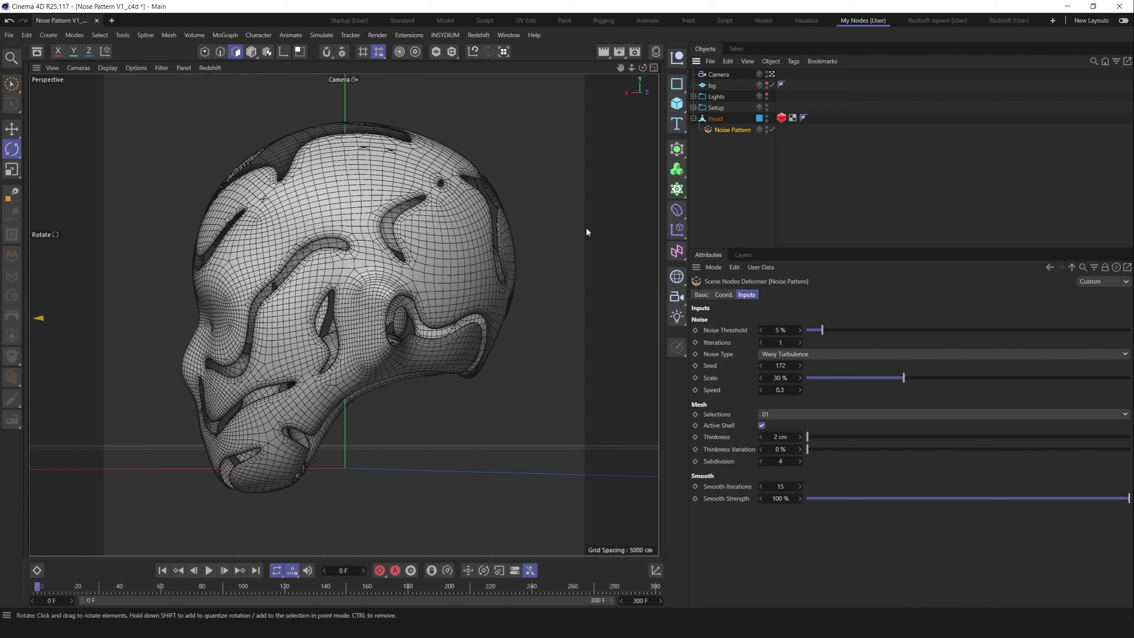
pyautogui.click(913, 164)
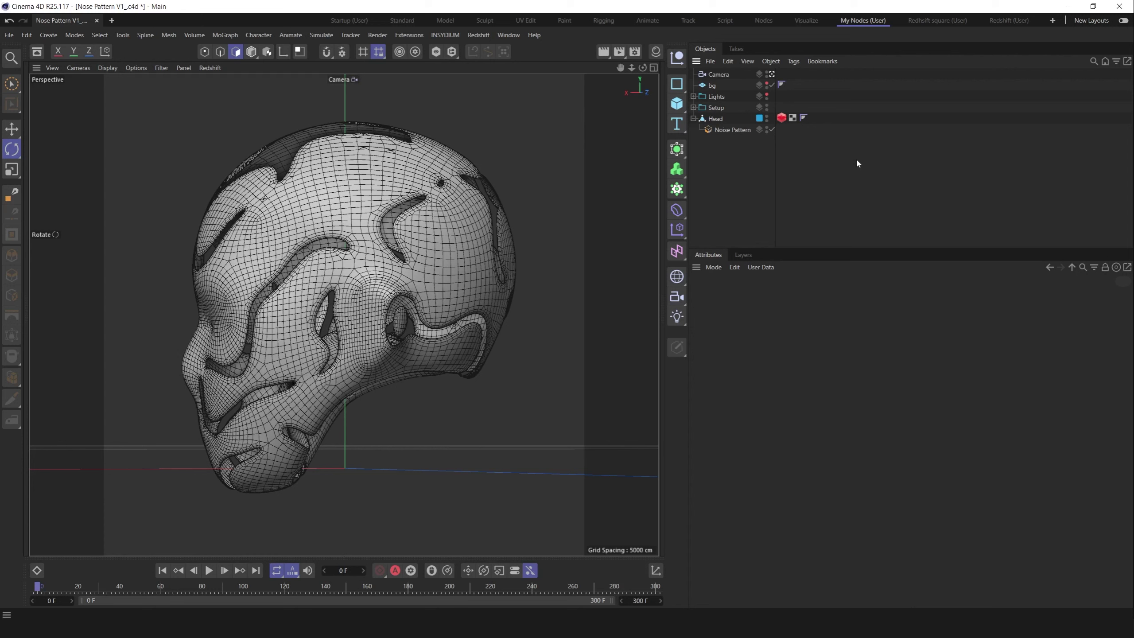
# Switch the Noise Pattern deformer off and scrub to about frame 24 to view the plain head
pyautogui.click(772, 129)
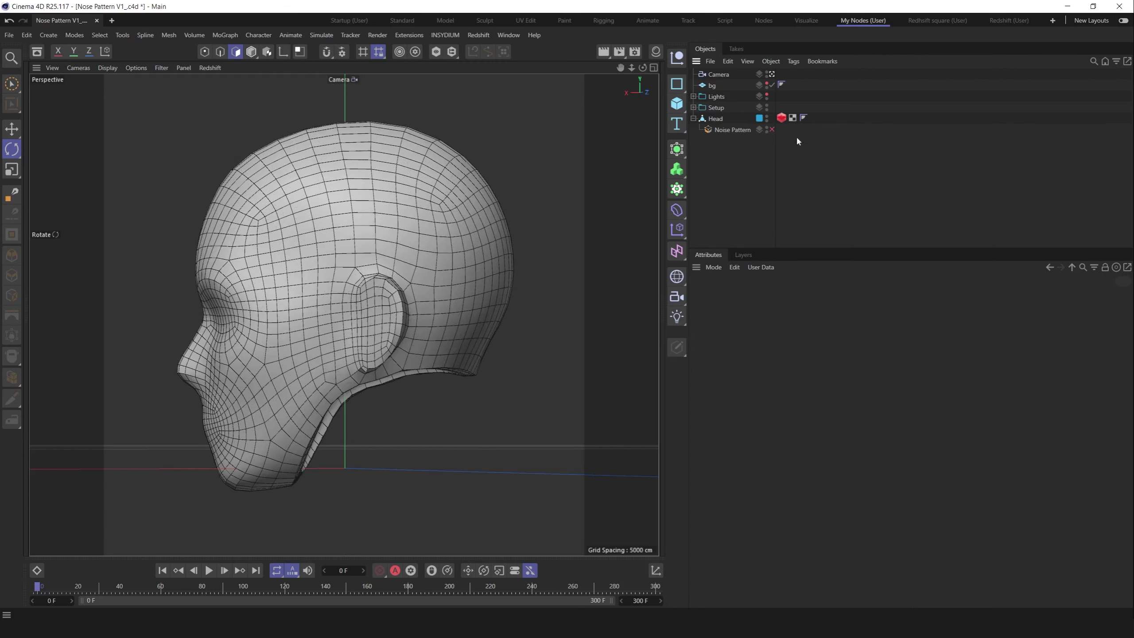
pyautogui.click(445, 278)
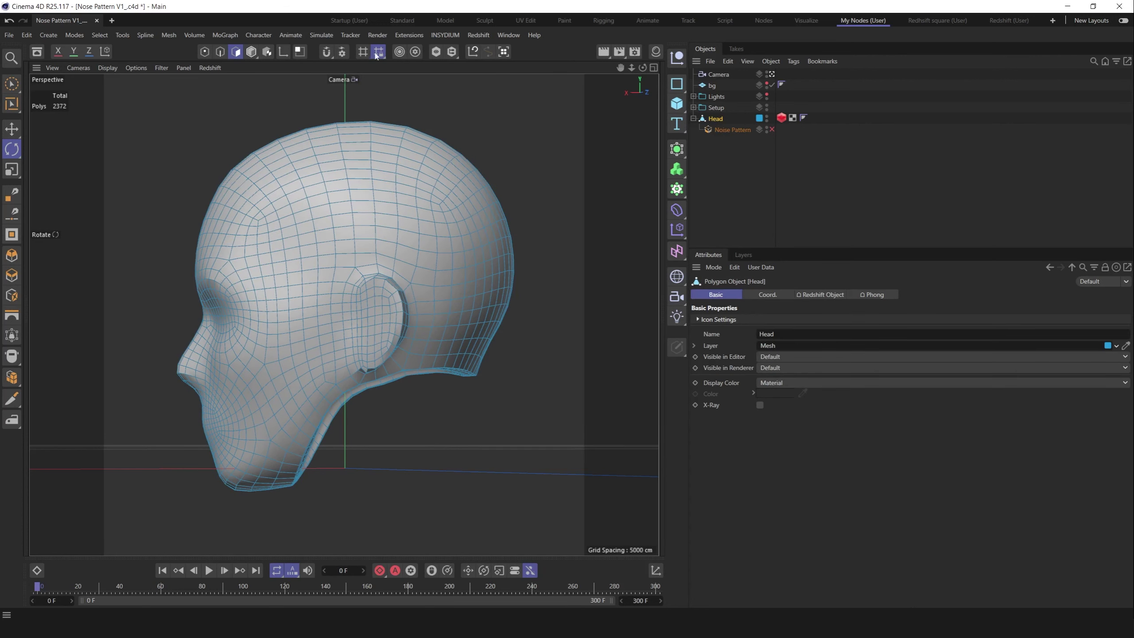
pyautogui.press('e')
pyautogui.click(866, 160)
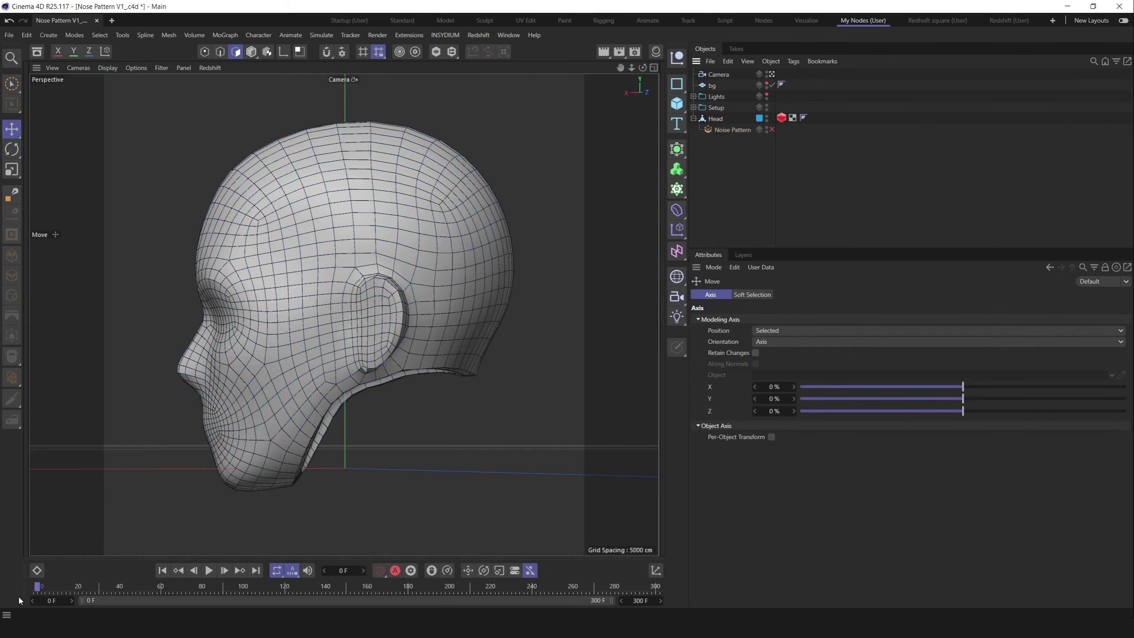
pyautogui.moveTo(87, 588); pyautogui.dragTo(35, 589)
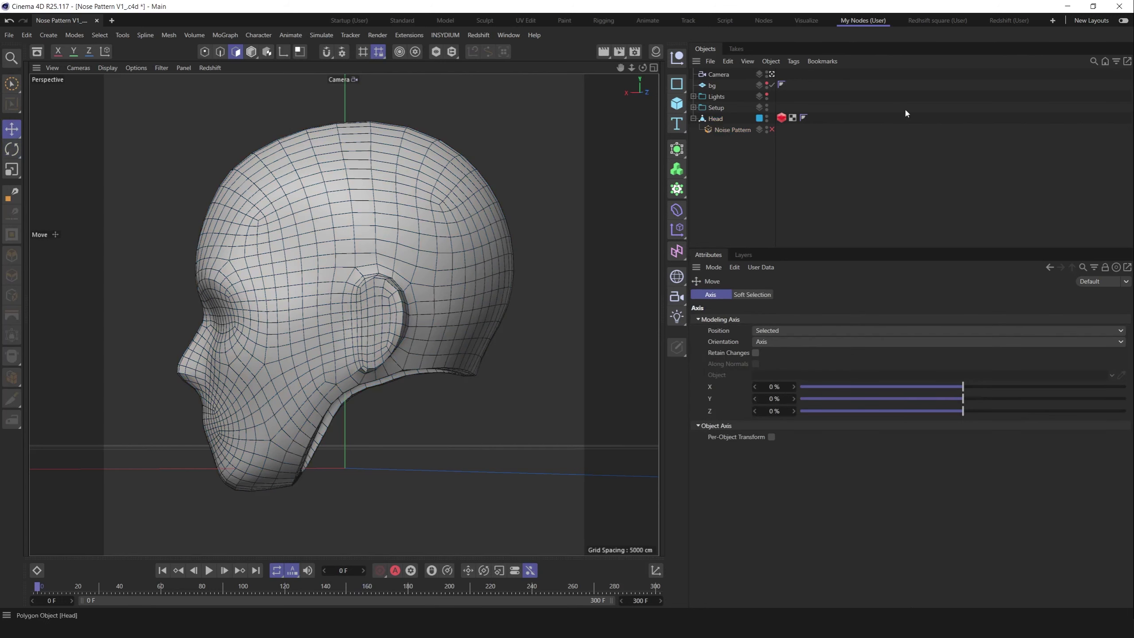
# Turn the Noise Pattern deformer back on and preview the animating holes in Model mode
pyautogui.click(706, 120)
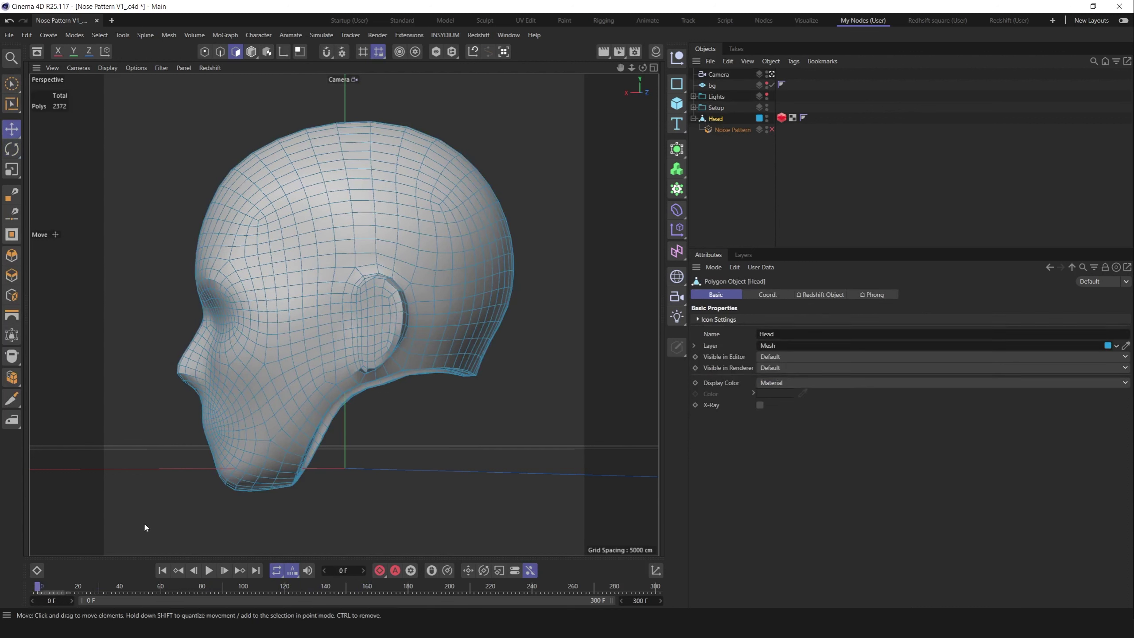
pyautogui.click(948, 105)
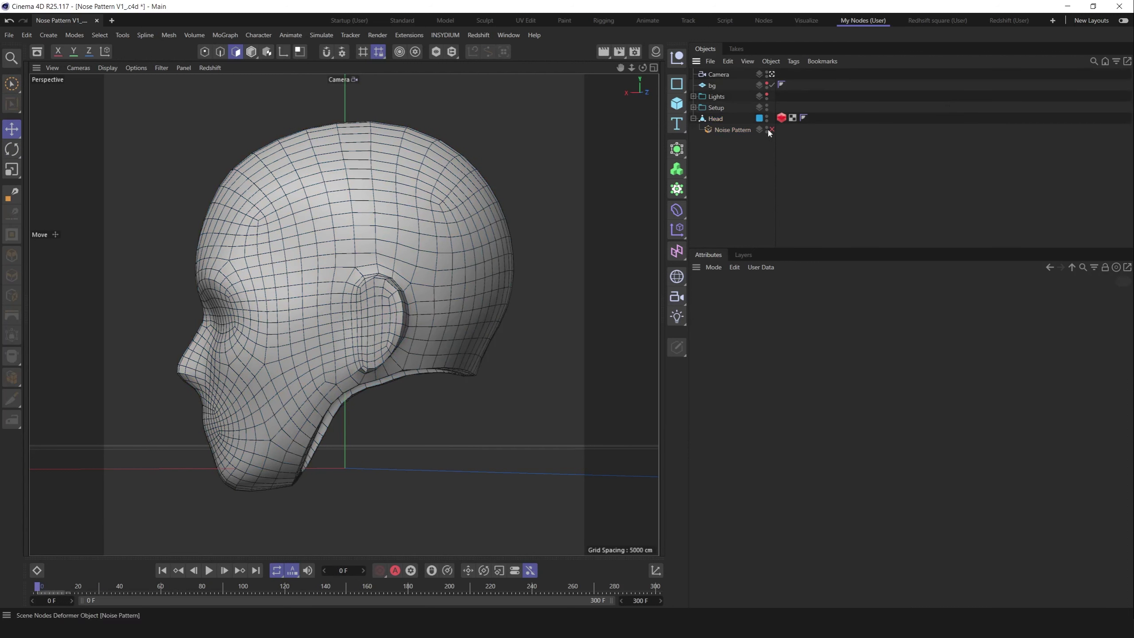
pyautogui.click(720, 130)
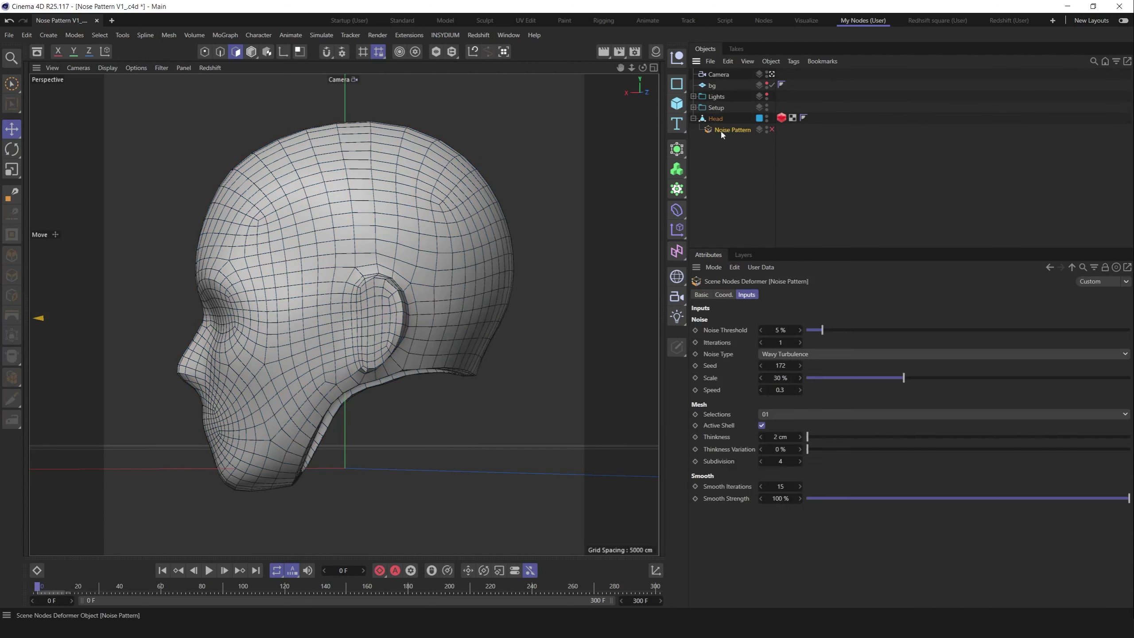
pyautogui.click(772, 129)
pyautogui.click(843, 153)
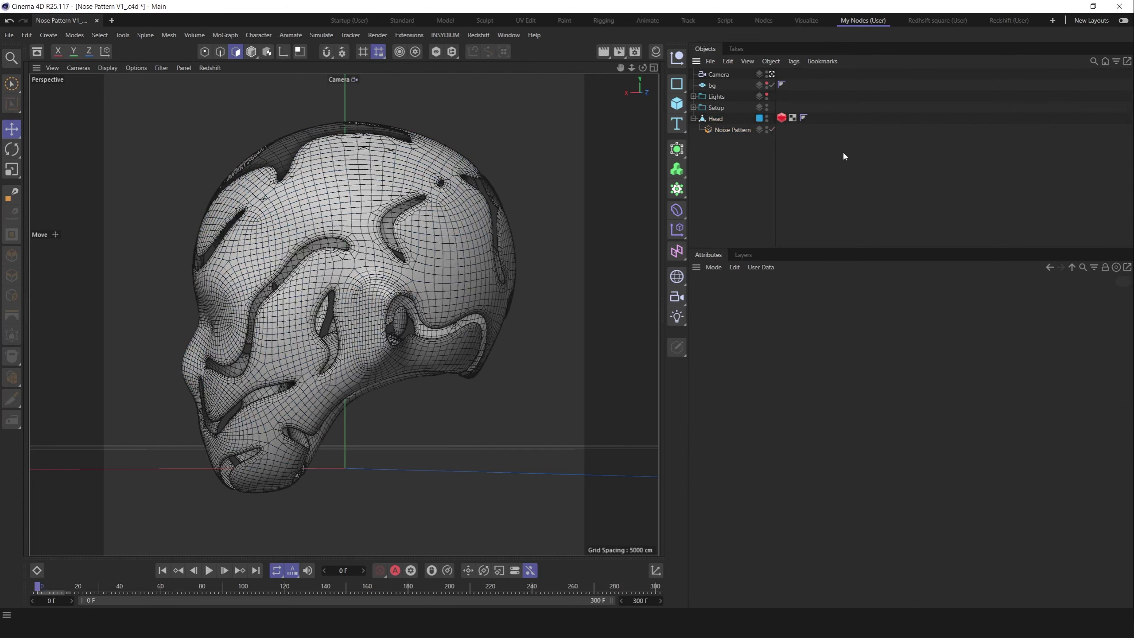
pyautogui.click(717, 119)
pyautogui.click(801, 163)
pyautogui.click(251, 51)
pyautogui.moveTo(78, 586); pyautogui.dragTo(1, 561)
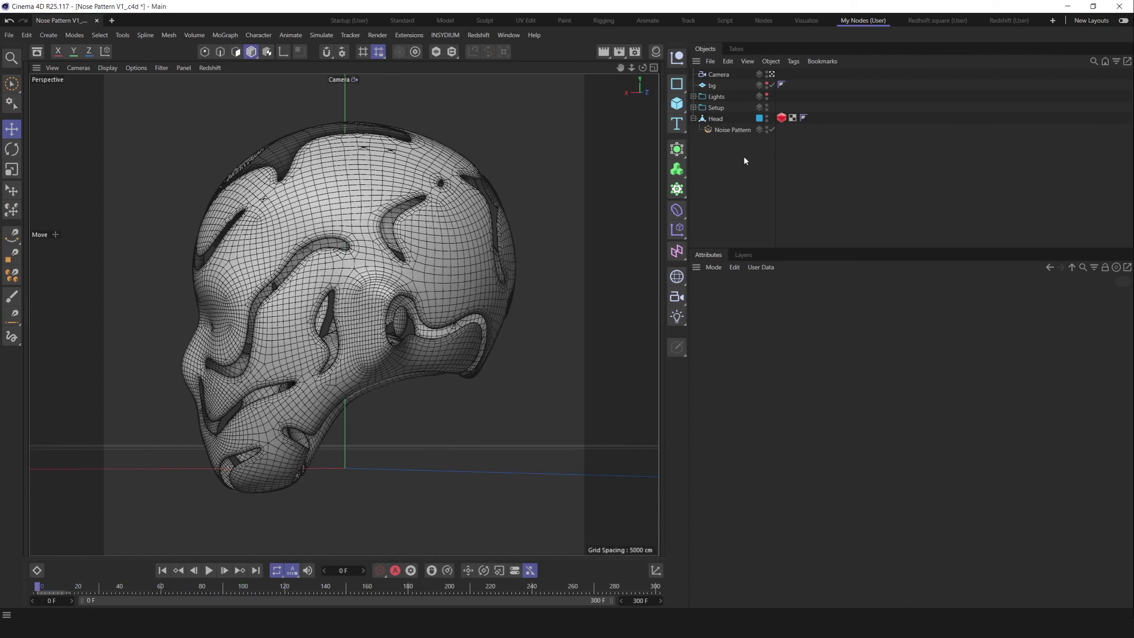
# Rotate the Head about 13 degrees to see the holes shift, then undo the rotation
pyautogui.click(714, 118)
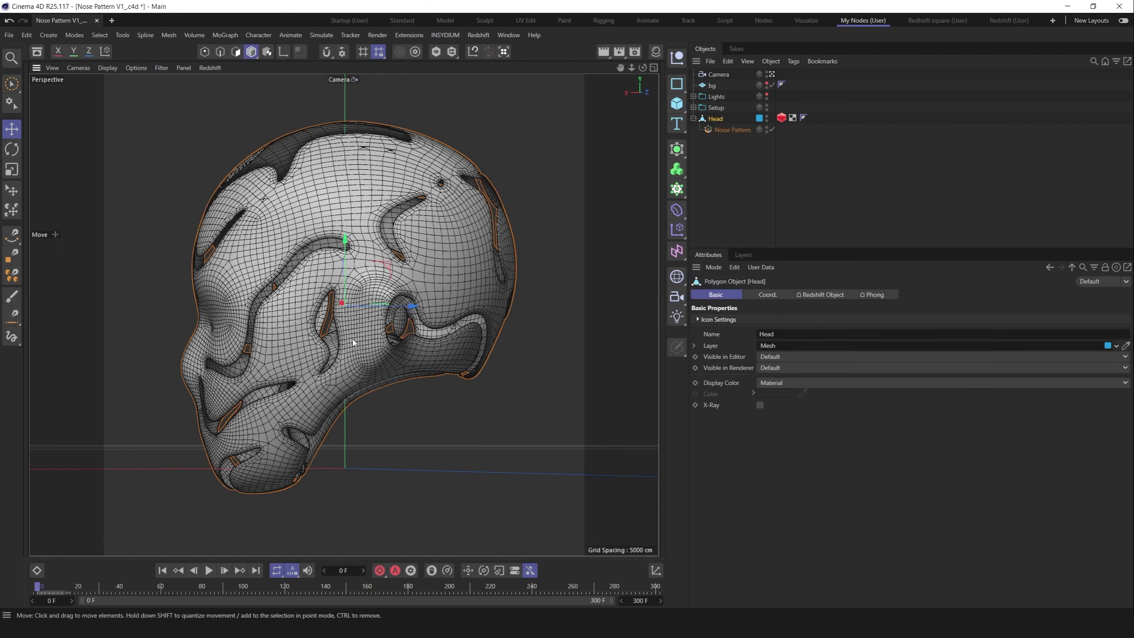
pyautogui.press('r')
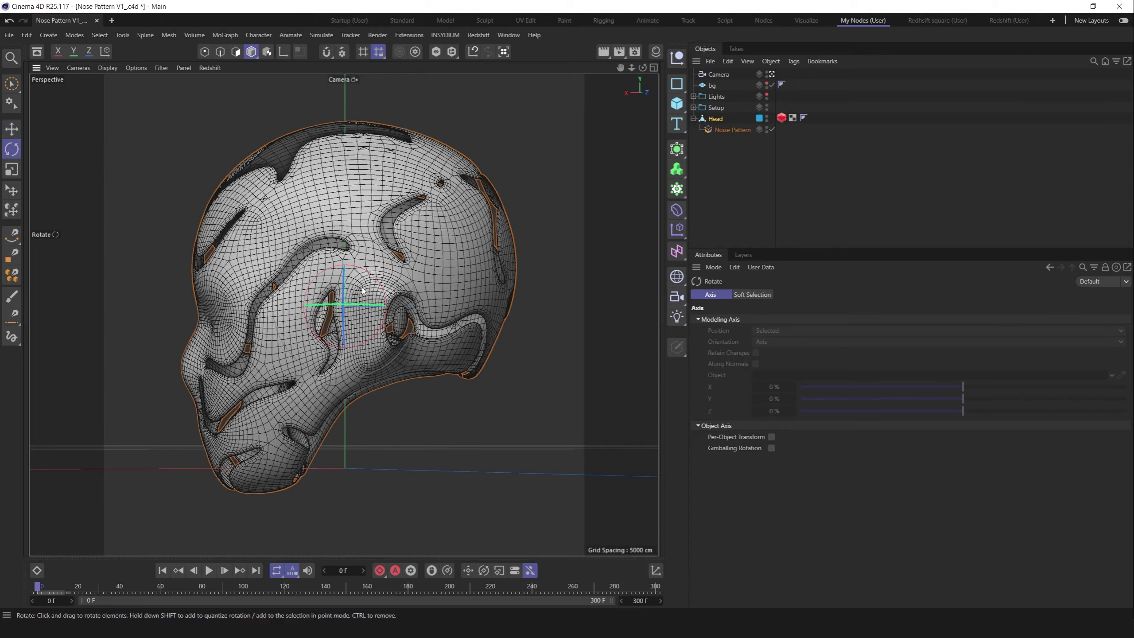
pyautogui.moveTo(332, 307); pyautogui.dragTo(452, 264)
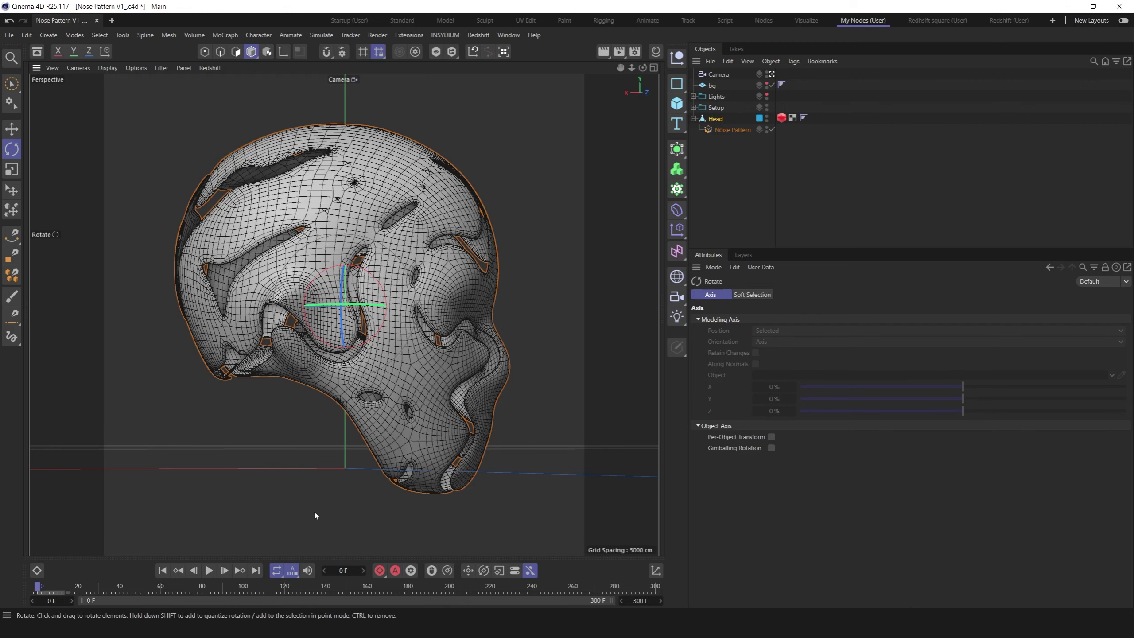
pyautogui.hotkey('ctrl', 'z')
# Scrub to frames 11 and 123 to preview the hole pattern
pyautogui.moveTo(59, 587); pyautogui.dragTo(1, 580)
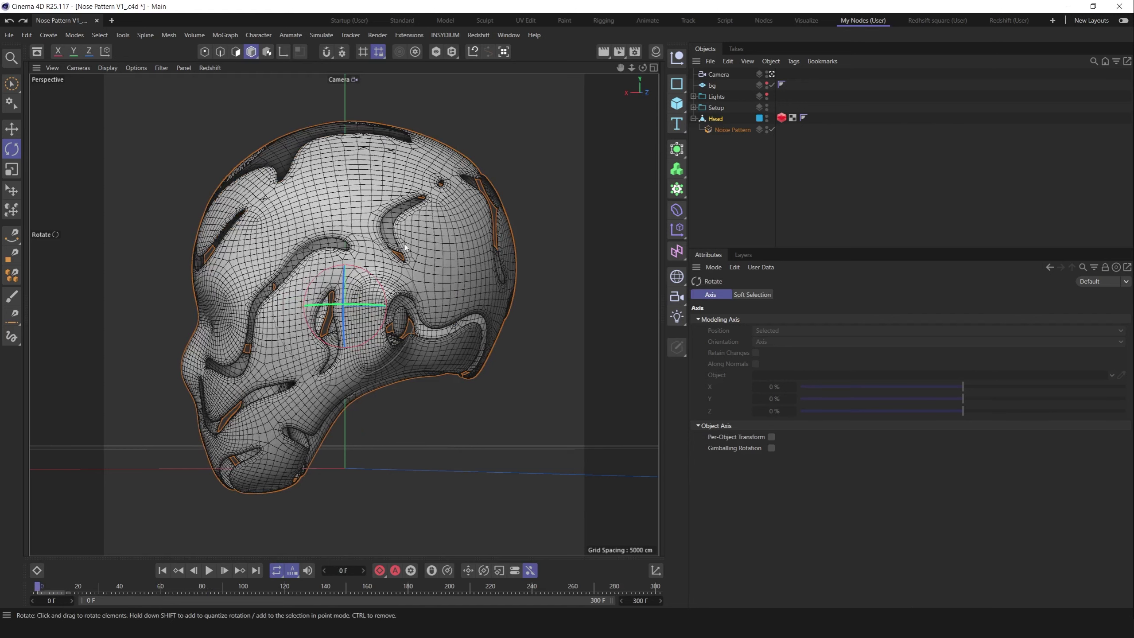
pyautogui.moveTo(87, 589); pyautogui.dragTo(37, 587)
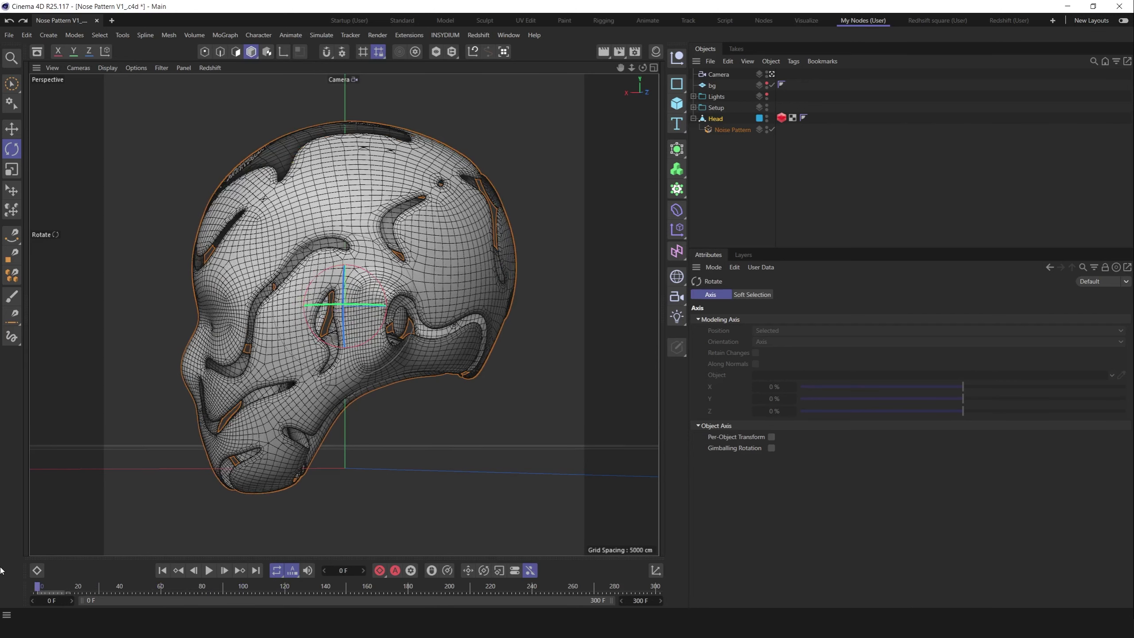
pyautogui.click(744, 168)
pyautogui.click(714, 129)
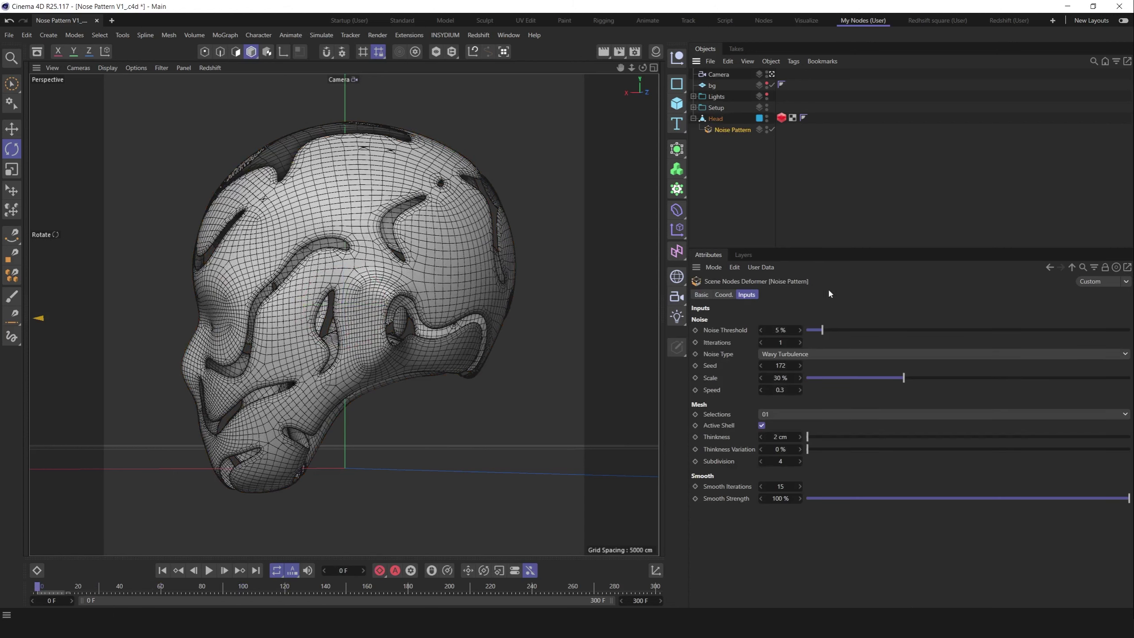
pyautogui.moveTo(824, 247); pyautogui.dragTo(824, 188)
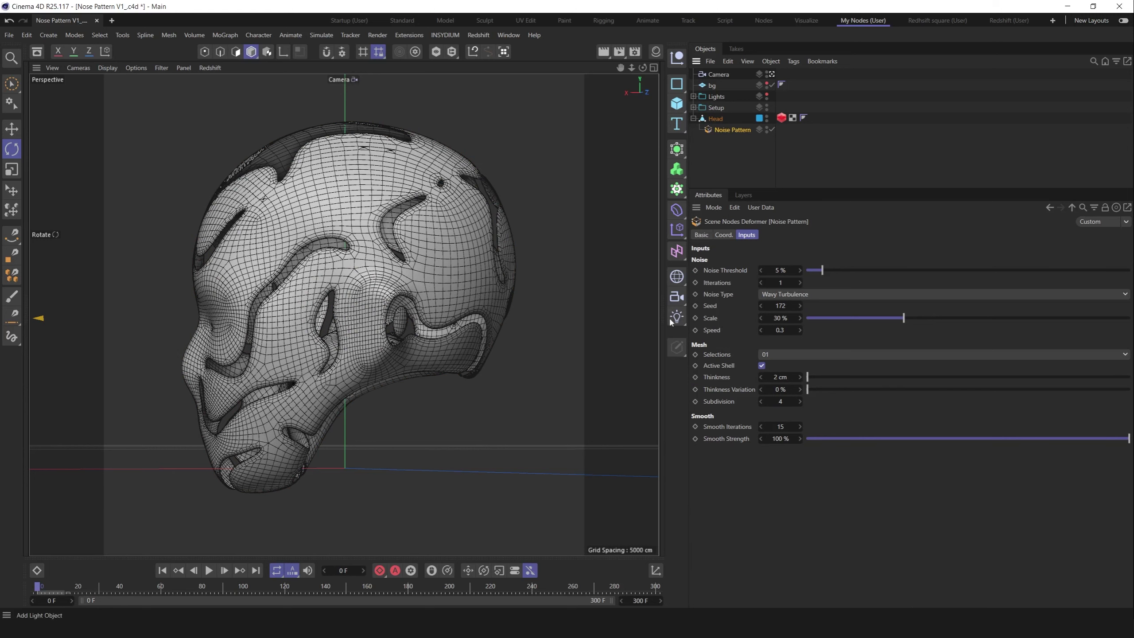
pyautogui.moveTo(835, 271); pyautogui.dragTo(868, 276)
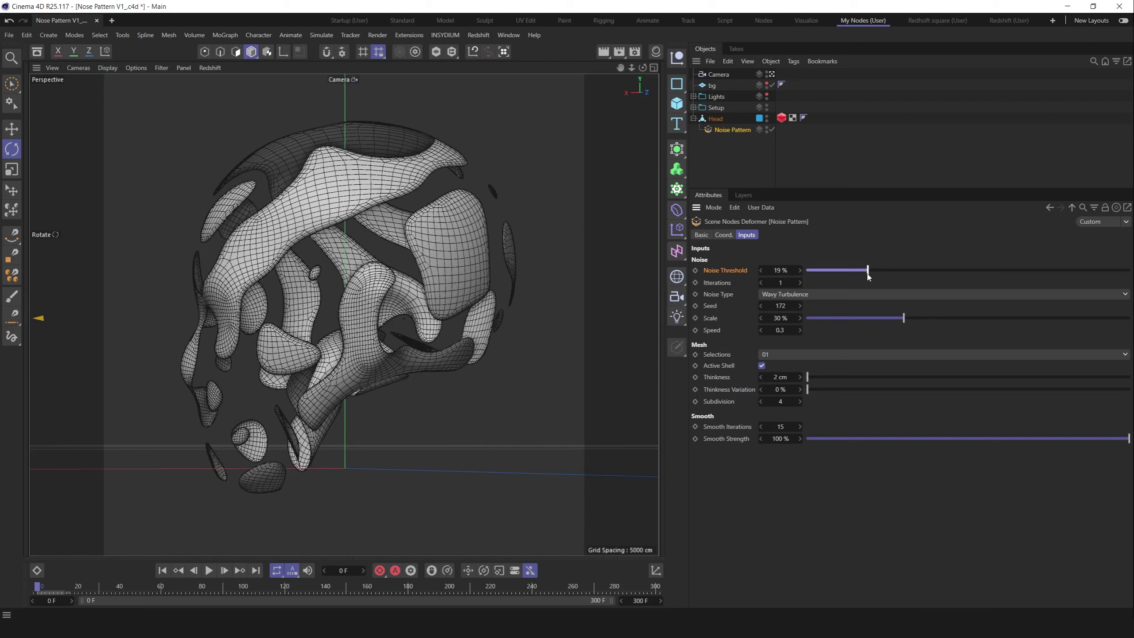
pyautogui.hotkey('ctrl', 'z')
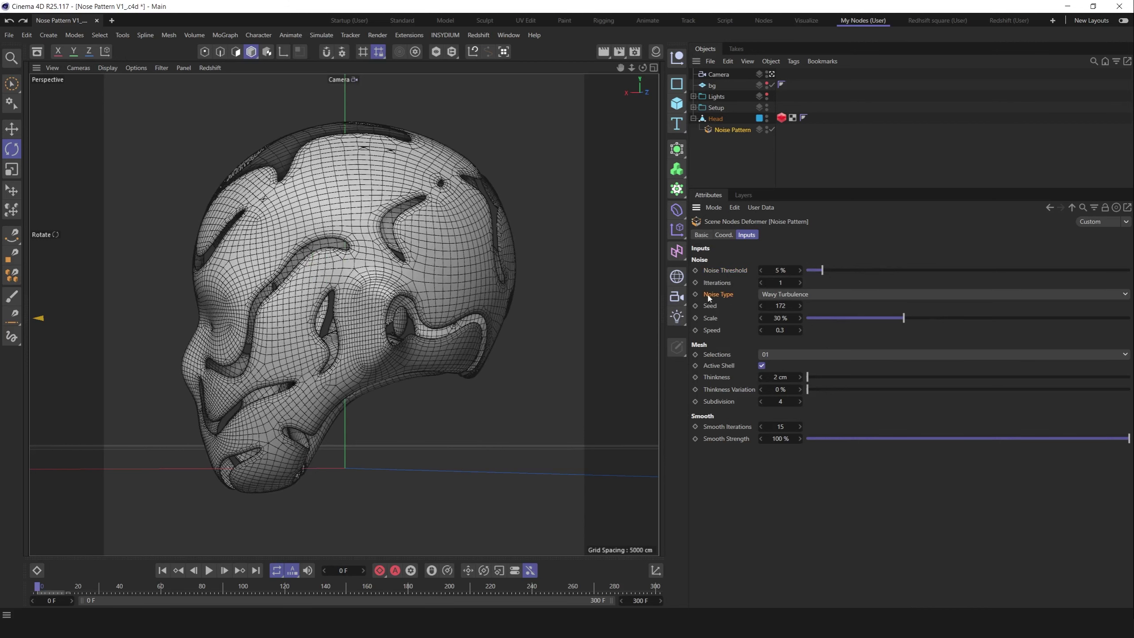
pyautogui.click(761, 283)
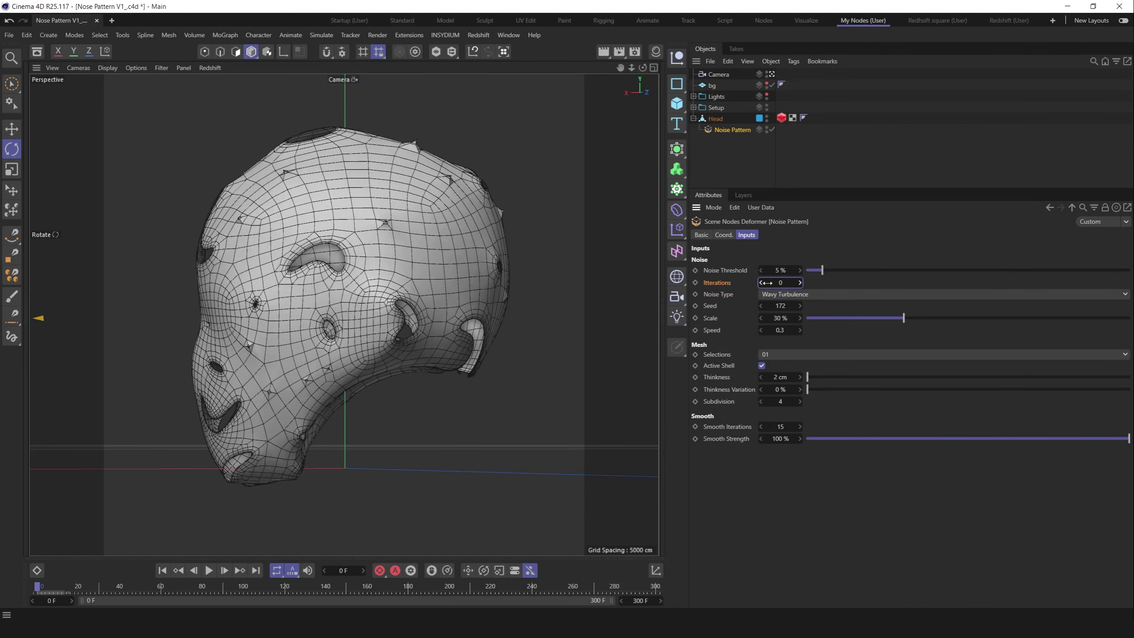
pyautogui.click(801, 282)
pyautogui.click(800, 282)
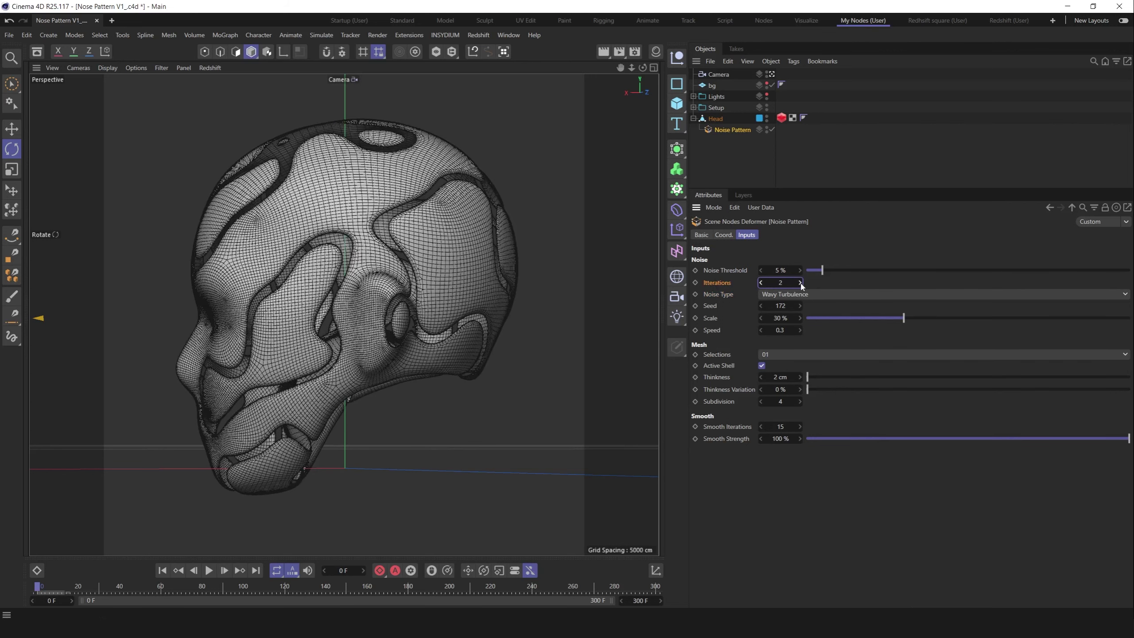
pyautogui.click(800, 283)
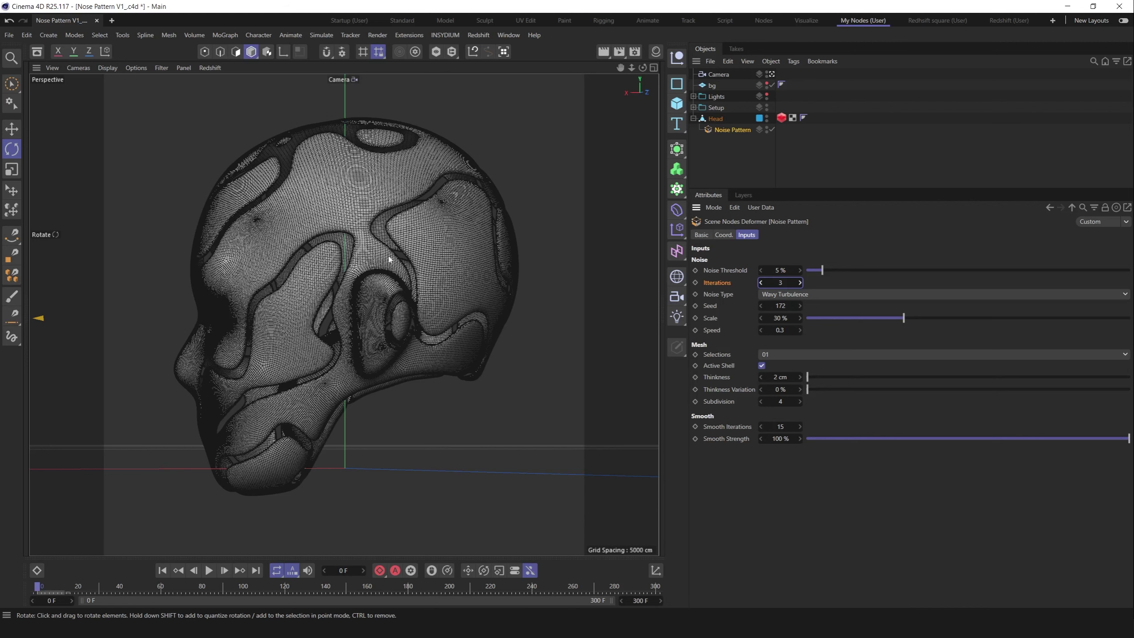
pyautogui.click(762, 282)
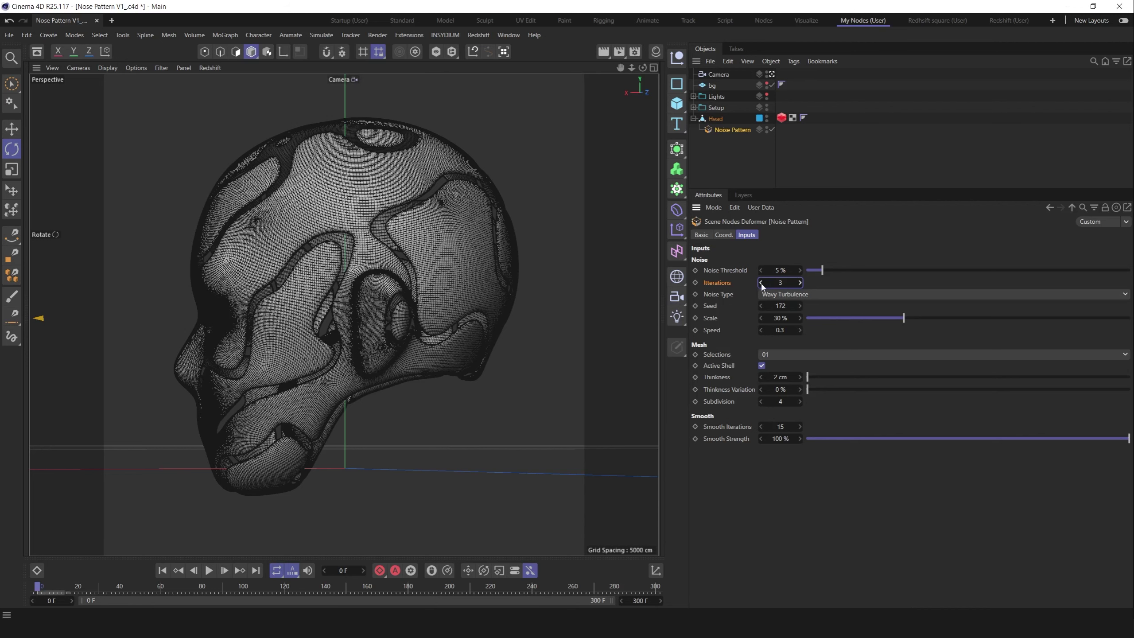
pyautogui.click(761, 282)
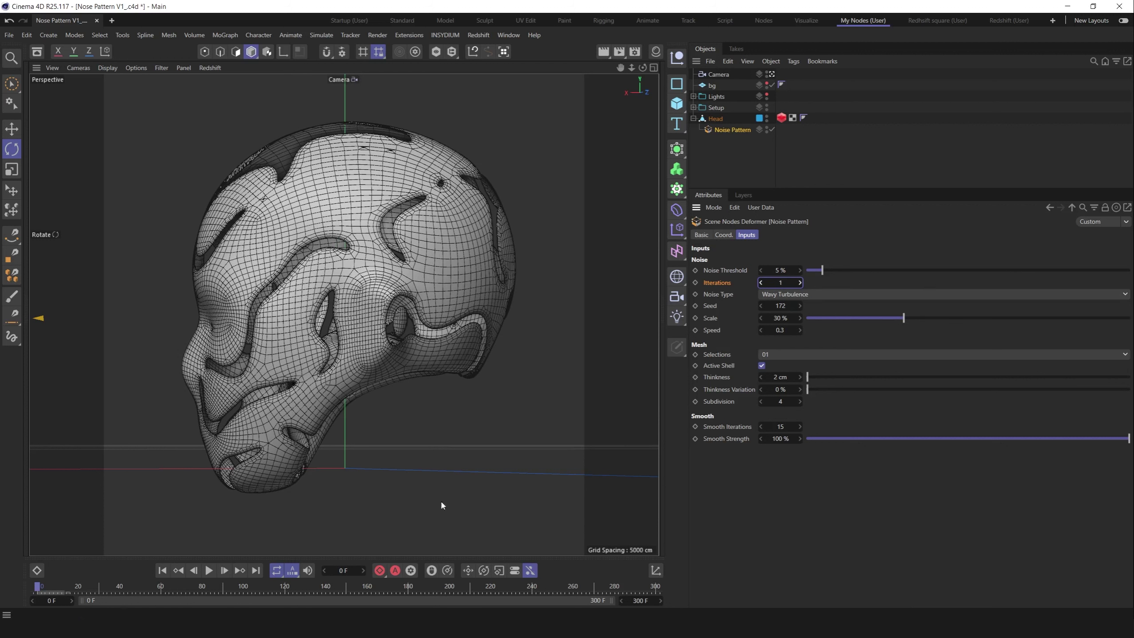
# Try Seed values 171–173 and Scale 11% and 87%, returning to Seed 172 and Scale 30%
pyautogui.click(800, 305)
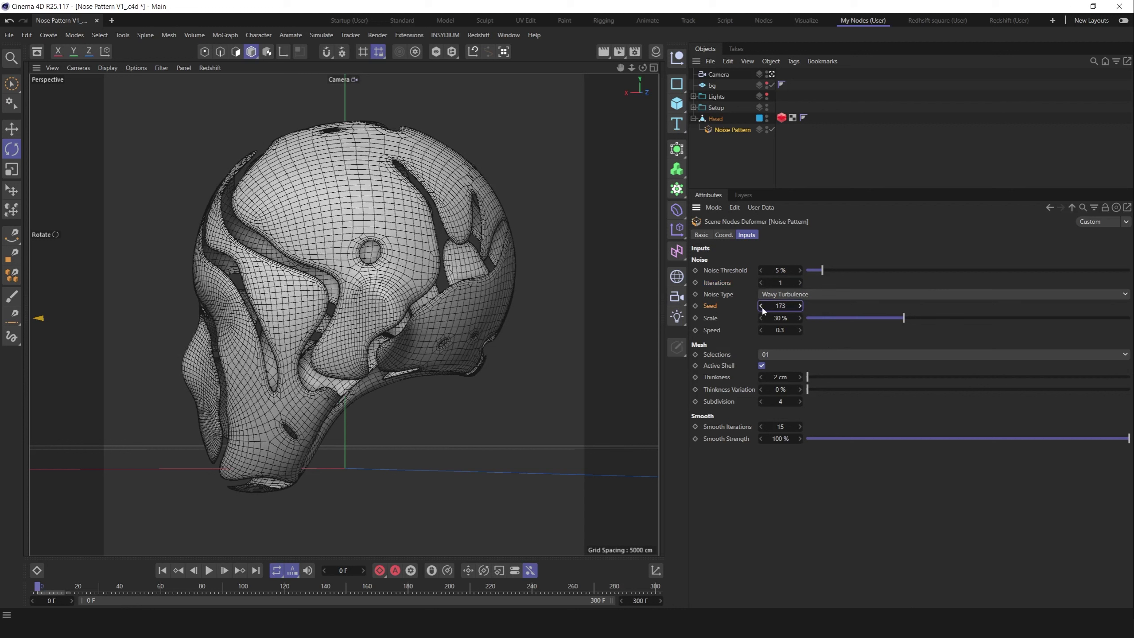
pyautogui.click(762, 307)
pyautogui.click(762, 308)
pyautogui.click(800, 307)
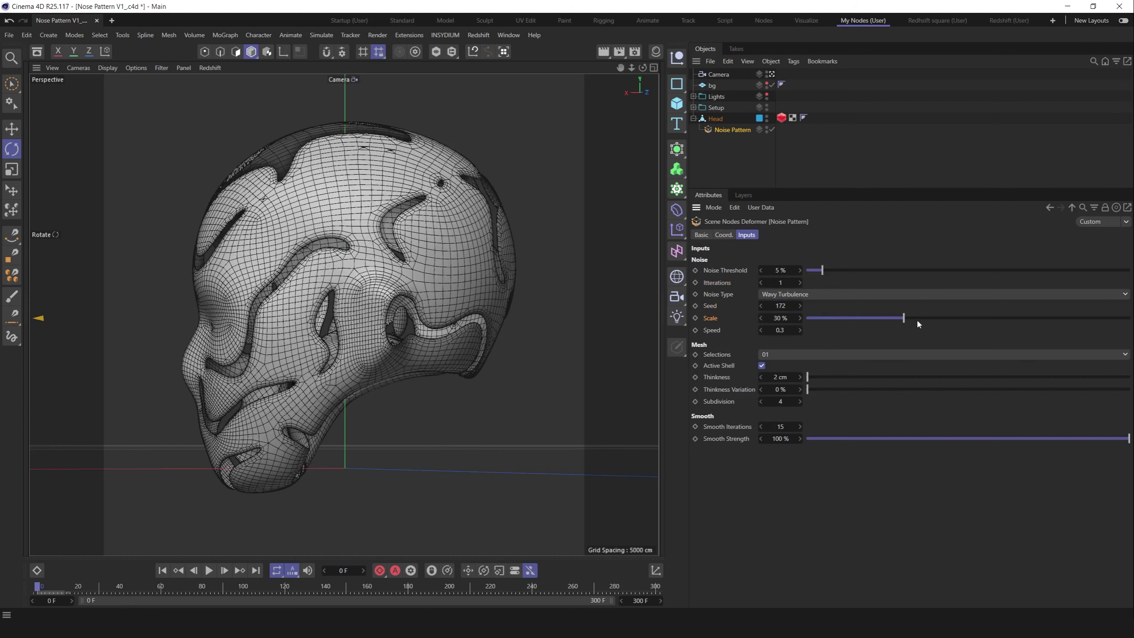
pyautogui.moveTo(903, 318); pyautogui.dragTo(843, 319)
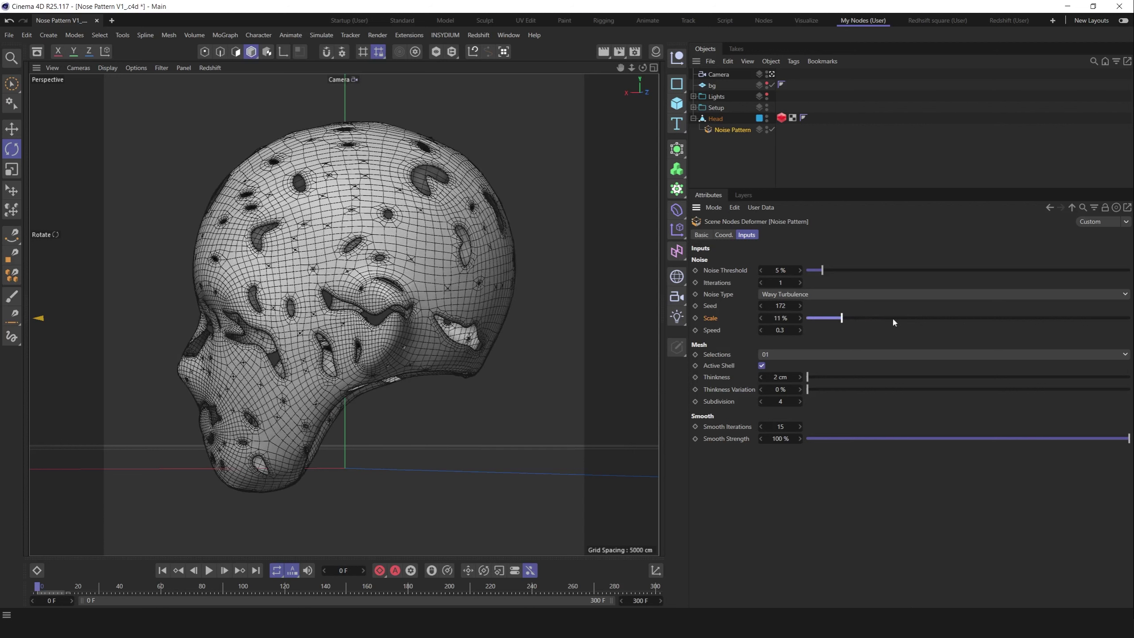
pyautogui.moveTo(1046, 319); pyautogui.dragTo(1089, 325)
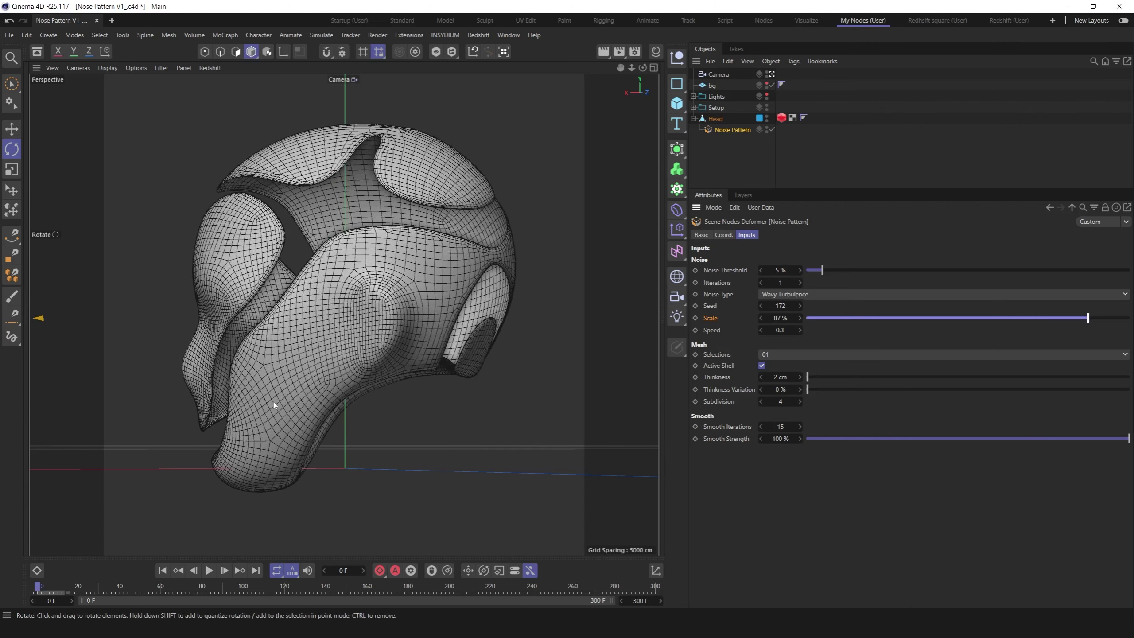
pyautogui.hotkey('ctrl', 'z')
pyautogui.hotkey('ctrl', 'z')
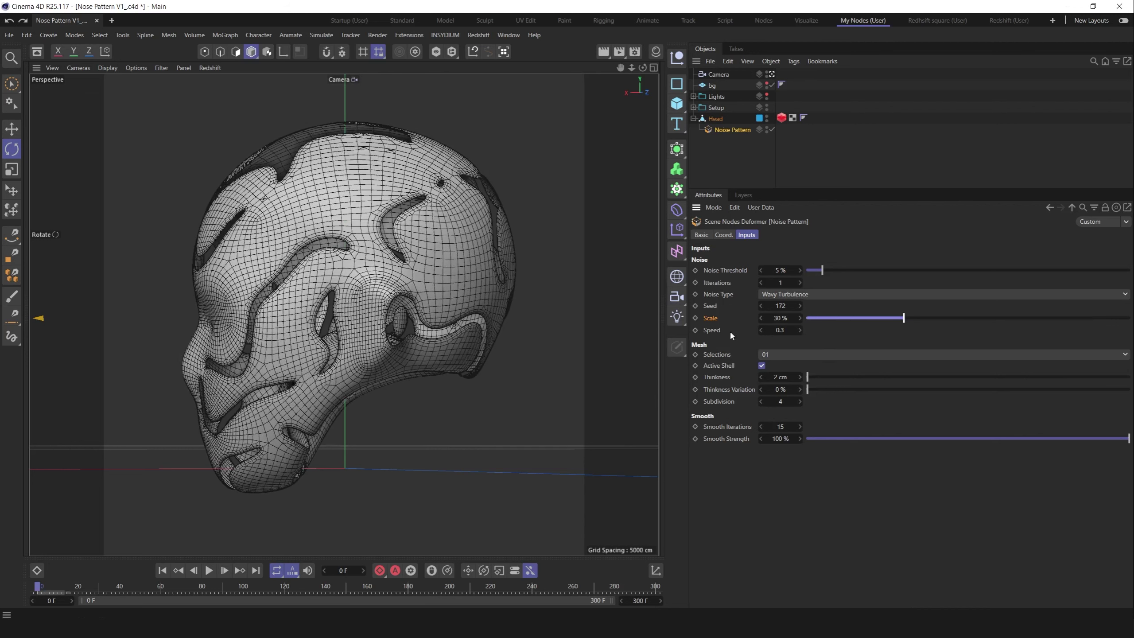
# Set the Noise Pattern Speed to 1 and play the animation to watch the holes move
pyautogui.click(705, 331)
pyautogui.click(780, 330)
pyautogui.write('1')
pyautogui.press('Return')
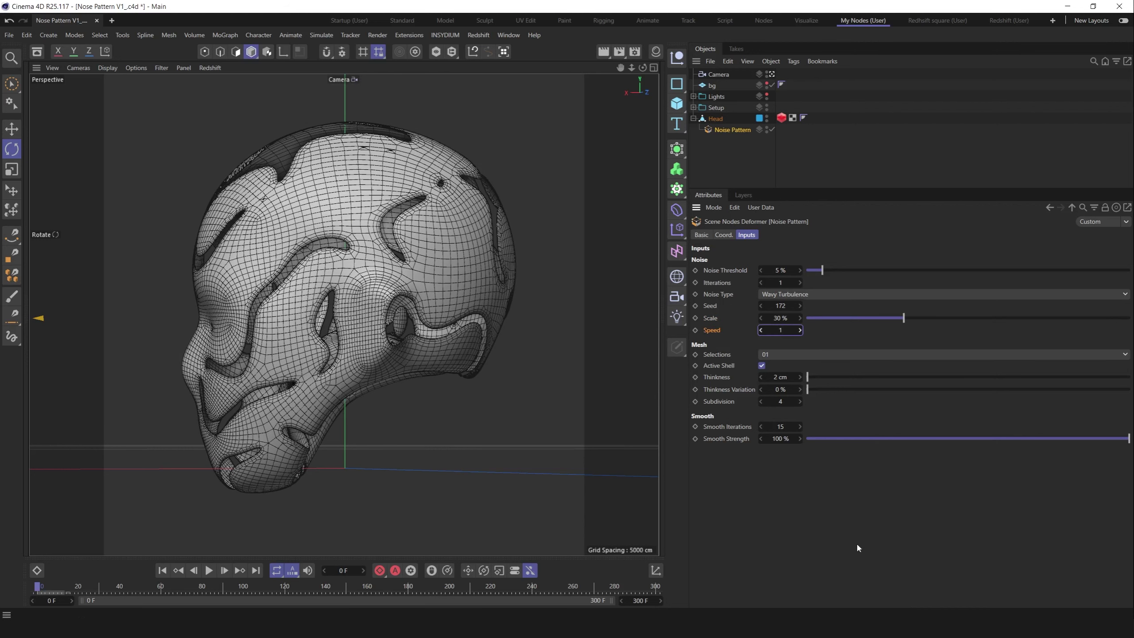
pyautogui.click(209, 572)
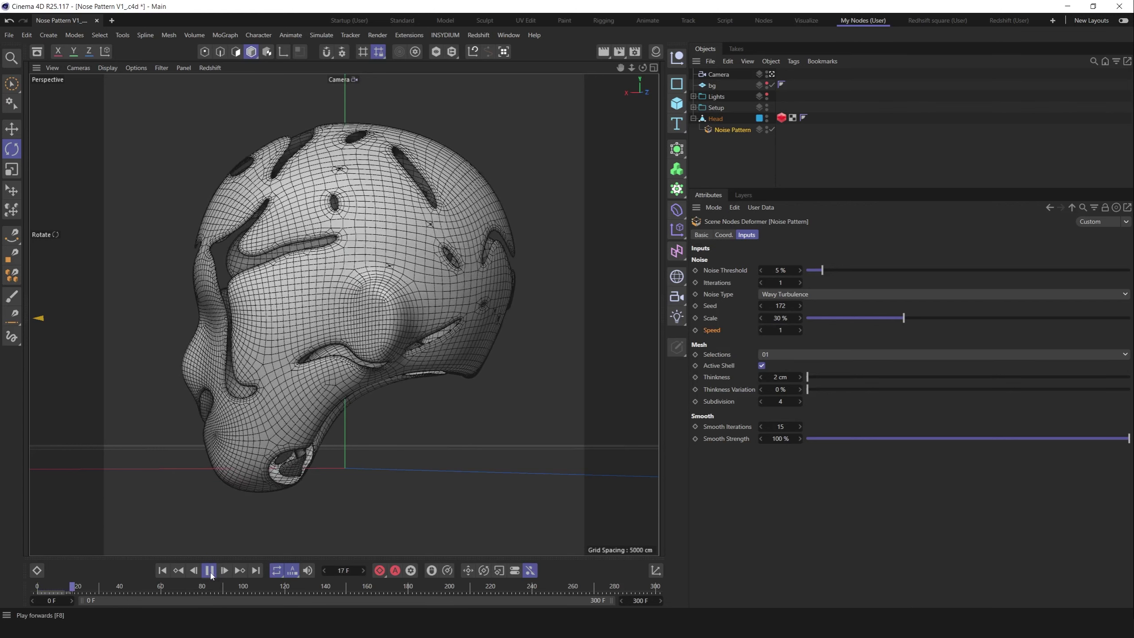
pyautogui.click(209, 570)
# Set Speed to 0.2 and play the slower animation
pyautogui.click(780, 330)
pyautogui.write('0.2')
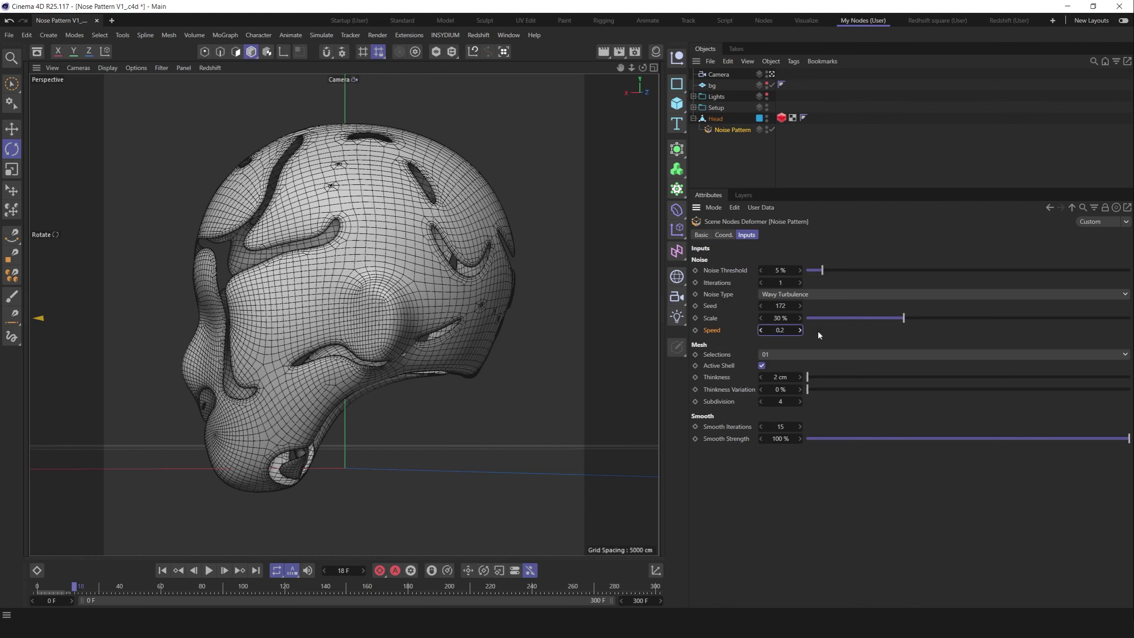
pyautogui.press('Return')
pyautogui.click(210, 572)
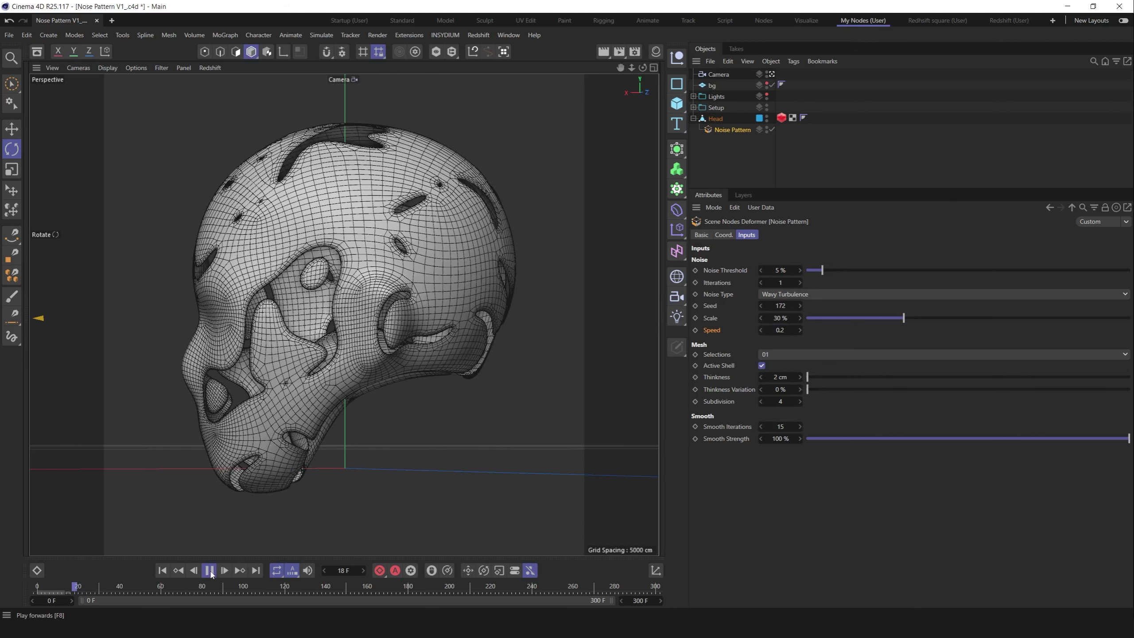
pyautogui.click(210, 571)
# Set Speed to 0 and scrub back to frame 14 to check the static pattern
pyautogui.click(780, 329)
pyautogui.write('0')
pyautogui.press('Return')
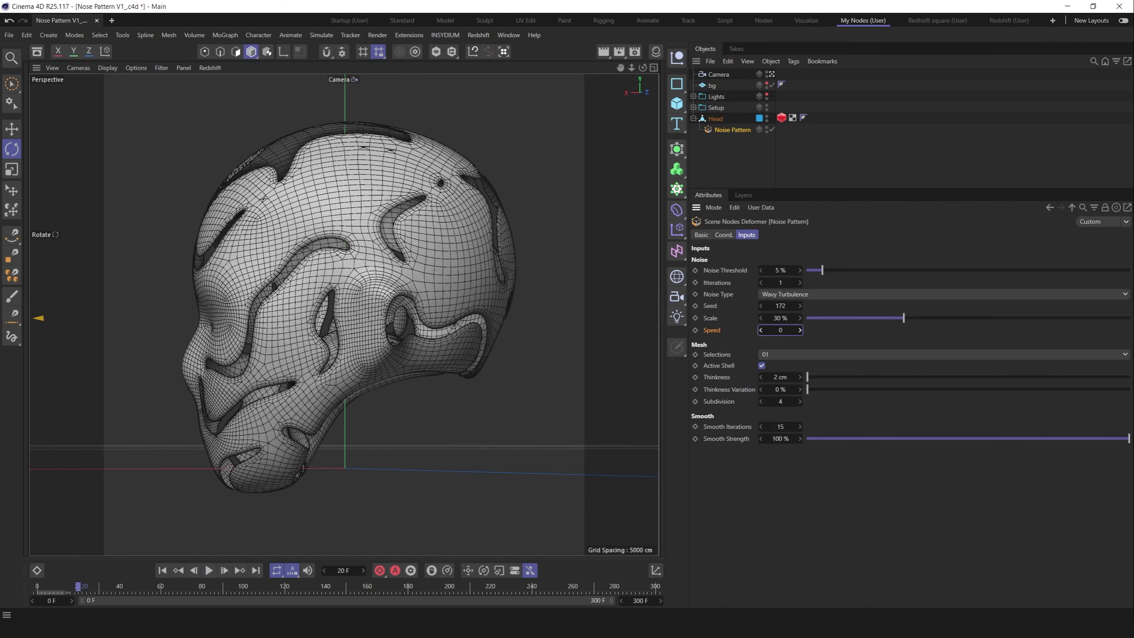
pyautogui.click(162, 588)
pyautogui.moveTo(161, 588); pyautogui.dragTo(66, 588)
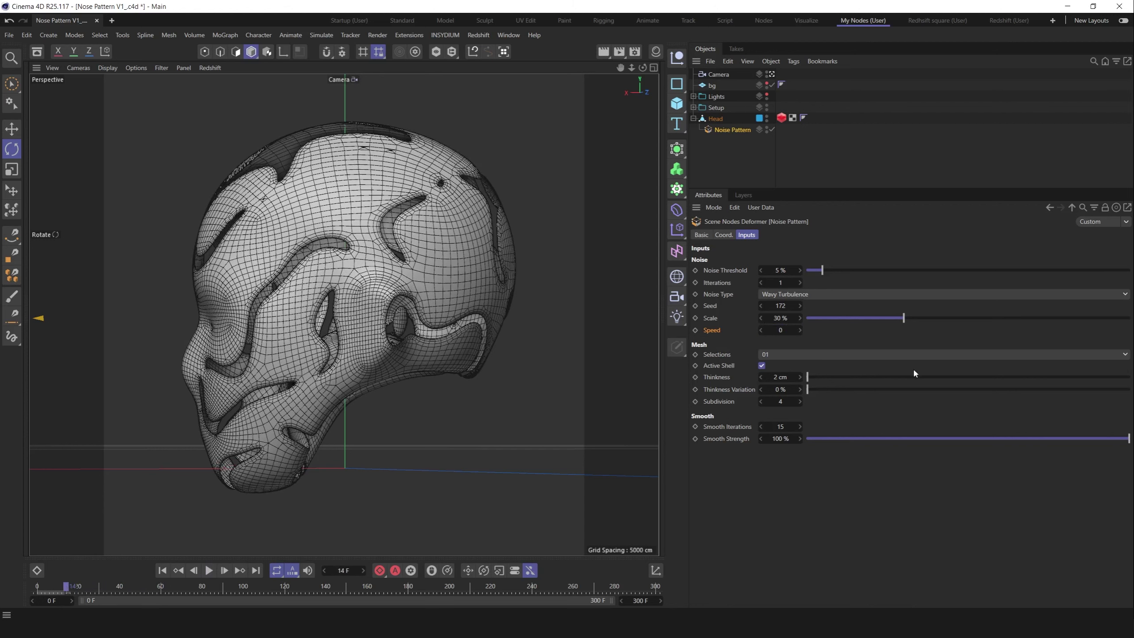
pyautogui.click(777, 330)
# Restore Speed to 0.3 and limit the perforation to selection 02, previewing at frame 169
pyautogui.write('0.3')
pyautogui.press('Return')
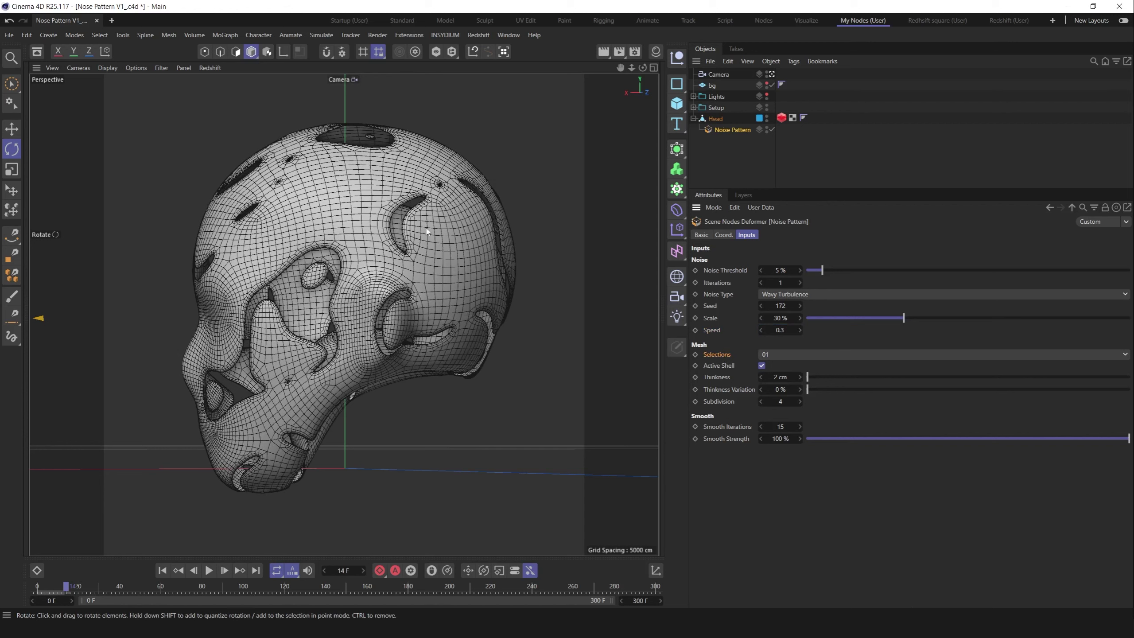
pyautogui.click(768, 355)
pyautogui.click(736, 340)
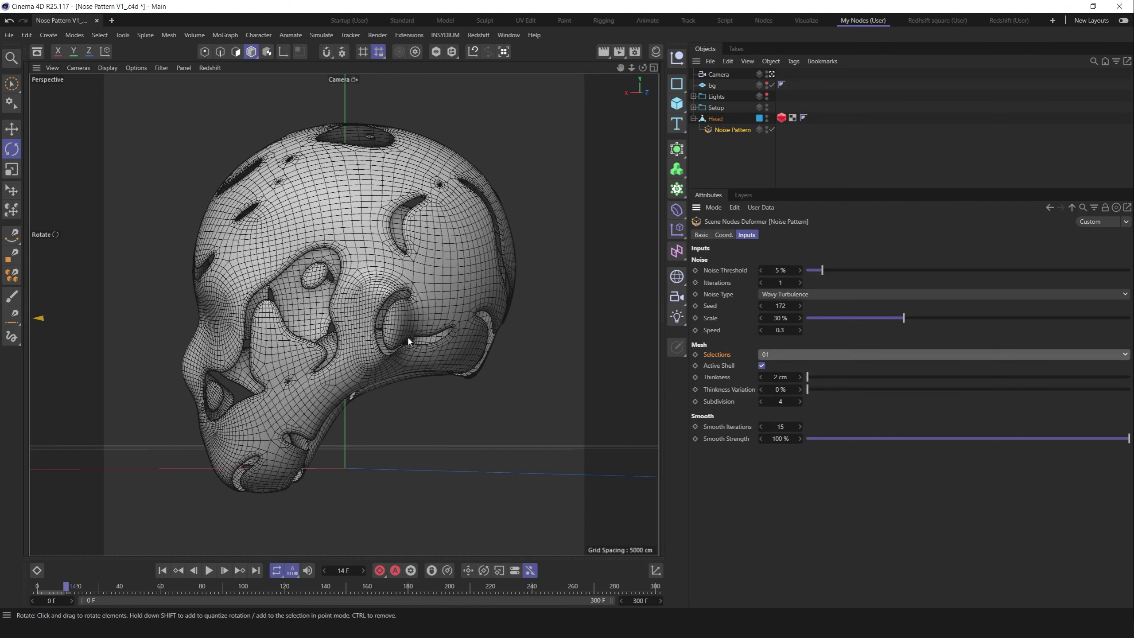
pyautogui.click(781, 356)
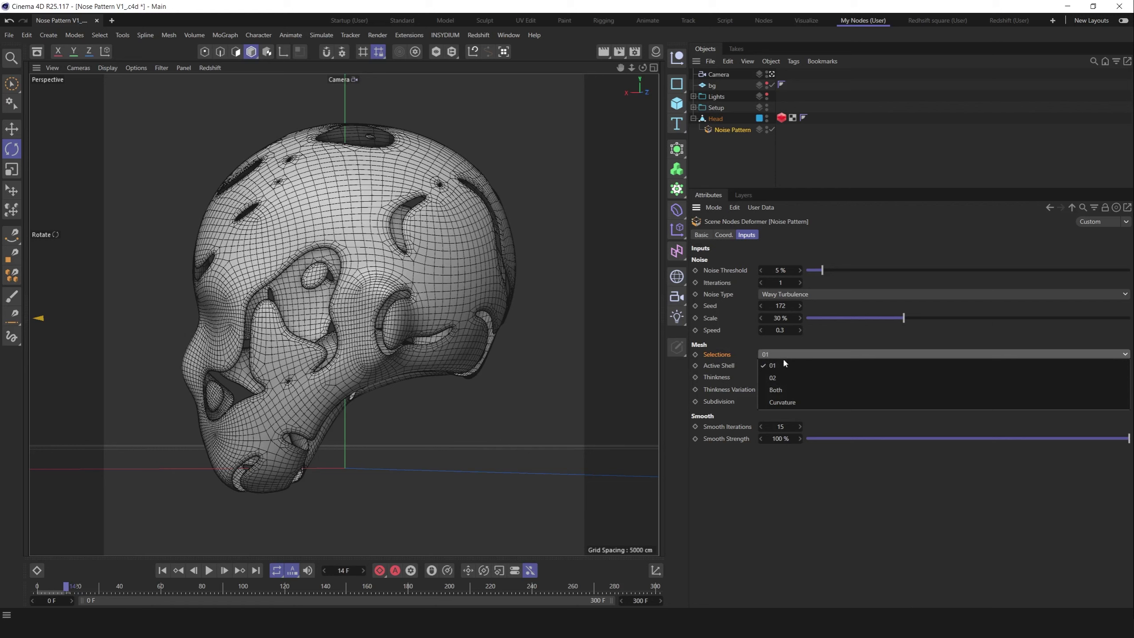
pyautogui.click(812, 374)
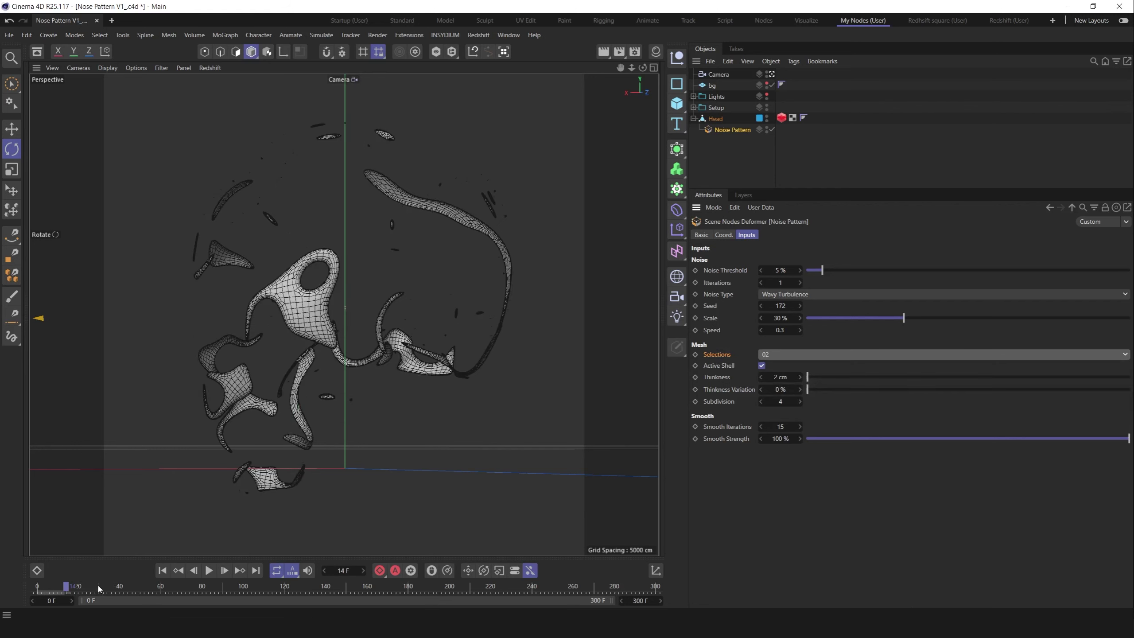
pyautogui.moveTo(67, 589); pyautogui.dragTo(132, 593)
# Switch Selections to Both and rotate the Head about 28 degrees to watch the holes reposition
pyautogui.click(804, 354)
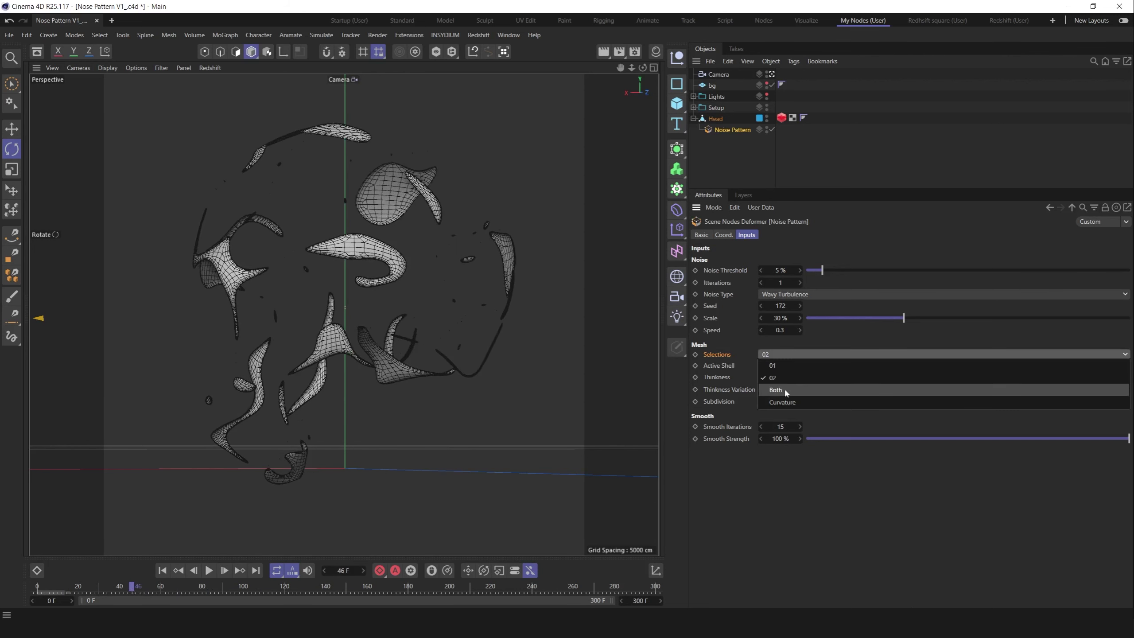
pyautogui.click(784, 389)
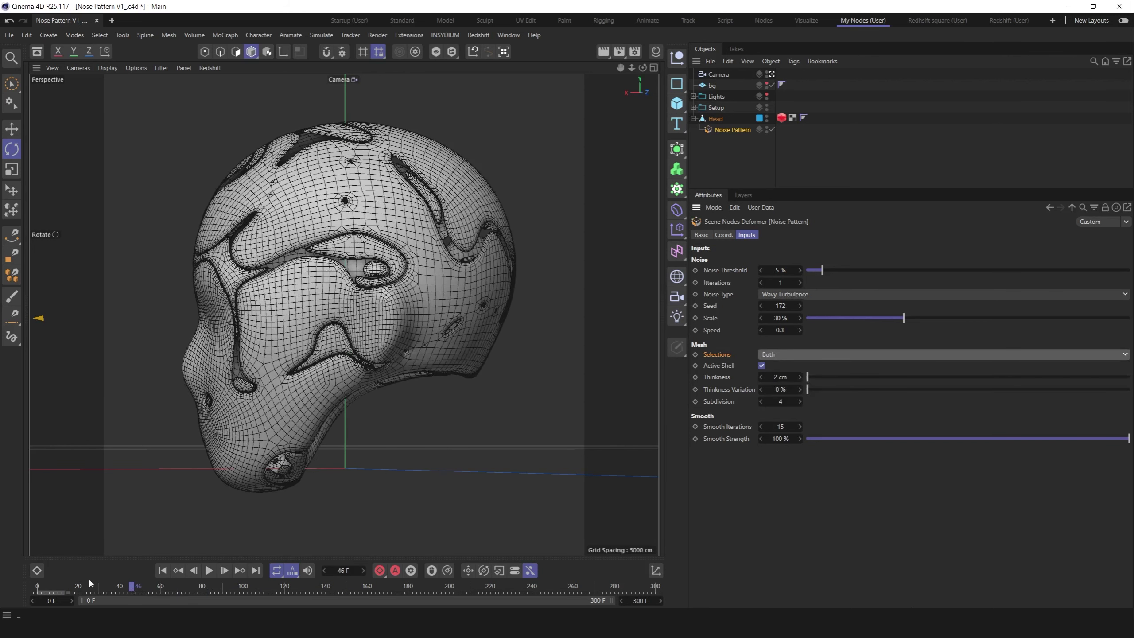
pyautogui.moveTo(110, 591); pyautogui.dragTo(212, 590)
pyautogui.click(294, 335)
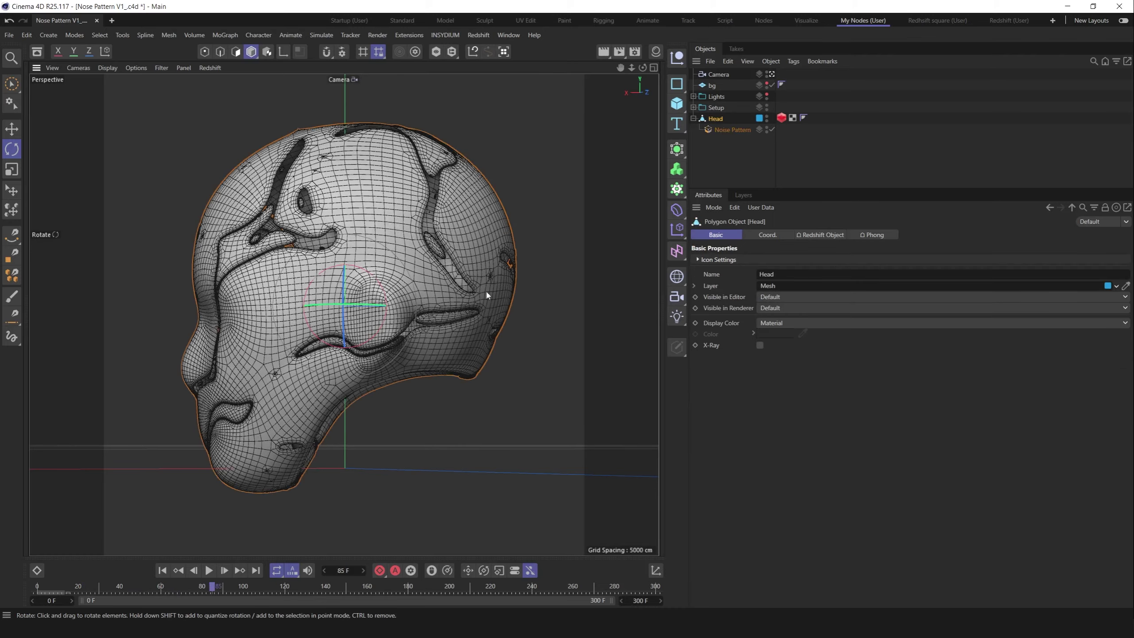
pyautogui.moveTo(331, 307); pyautogui.dragTo(388, 311)
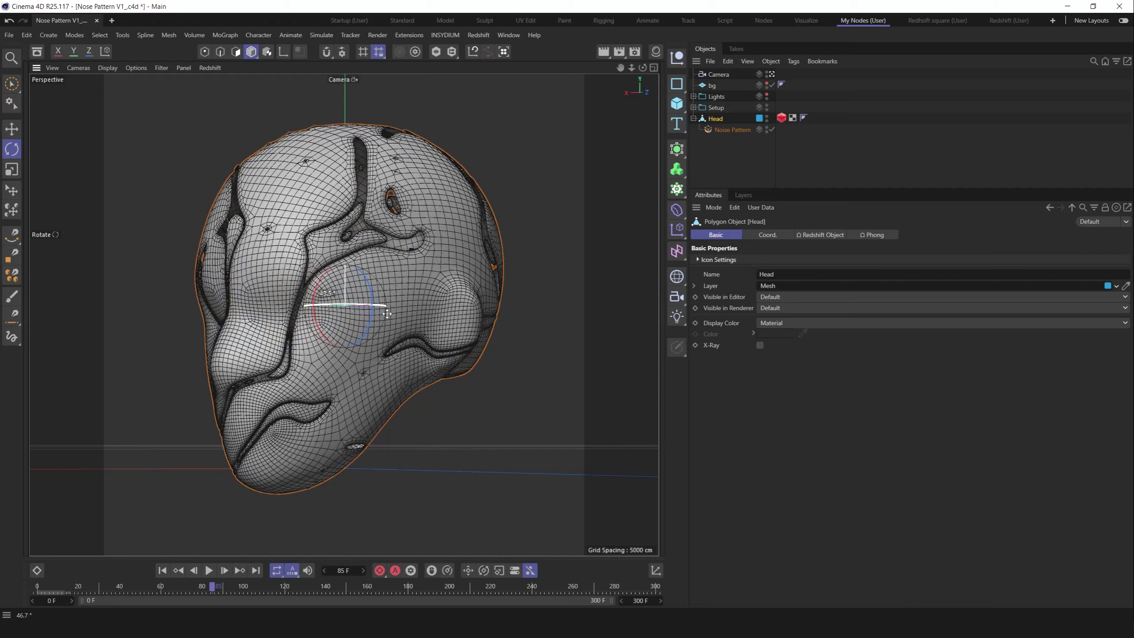
pyautogui.moveTo(279, 587); pyautogui.dragTo(161, 581)
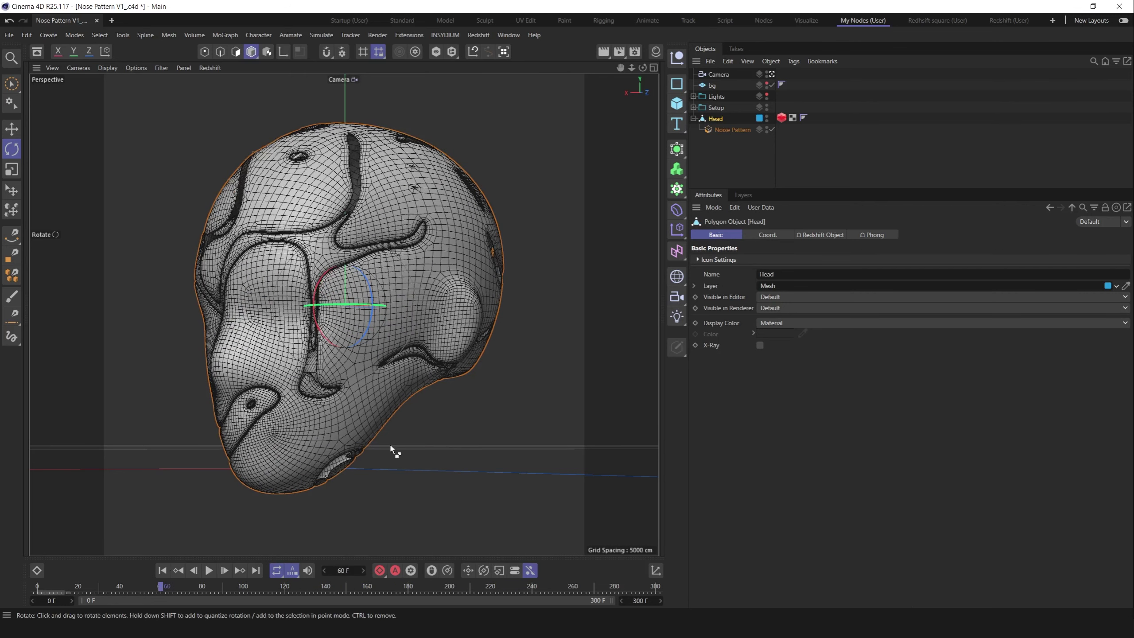
pyautogui.click(389, 448)
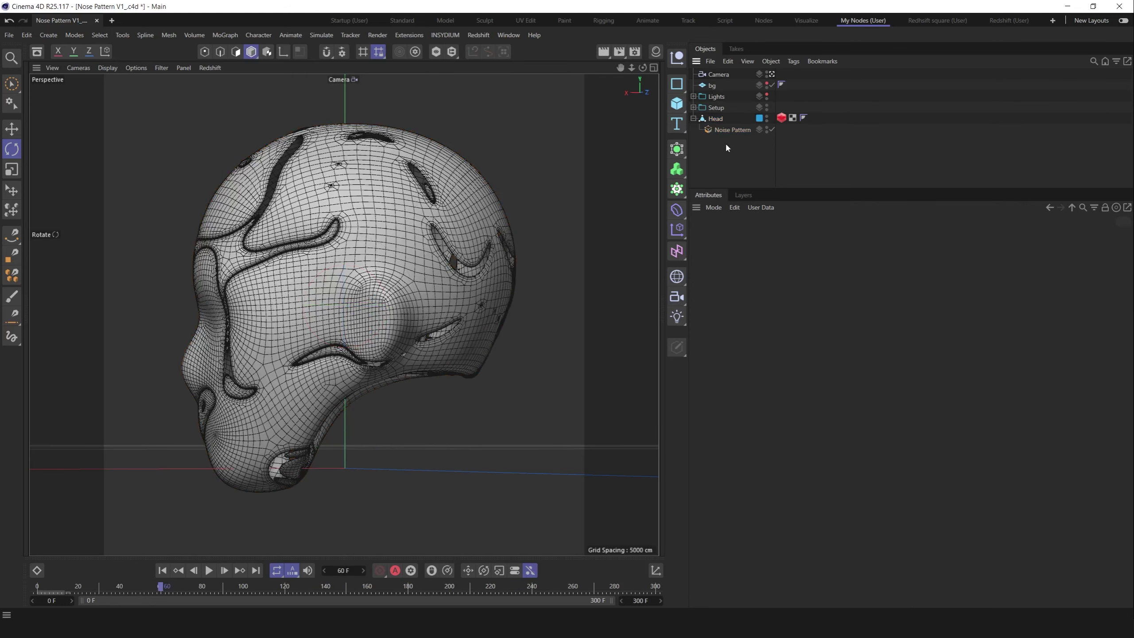
# Add a Sphere primitive, hide the Head in viewport and render, and move Noise Pattern off Head
pyautogui.click(677, 103)
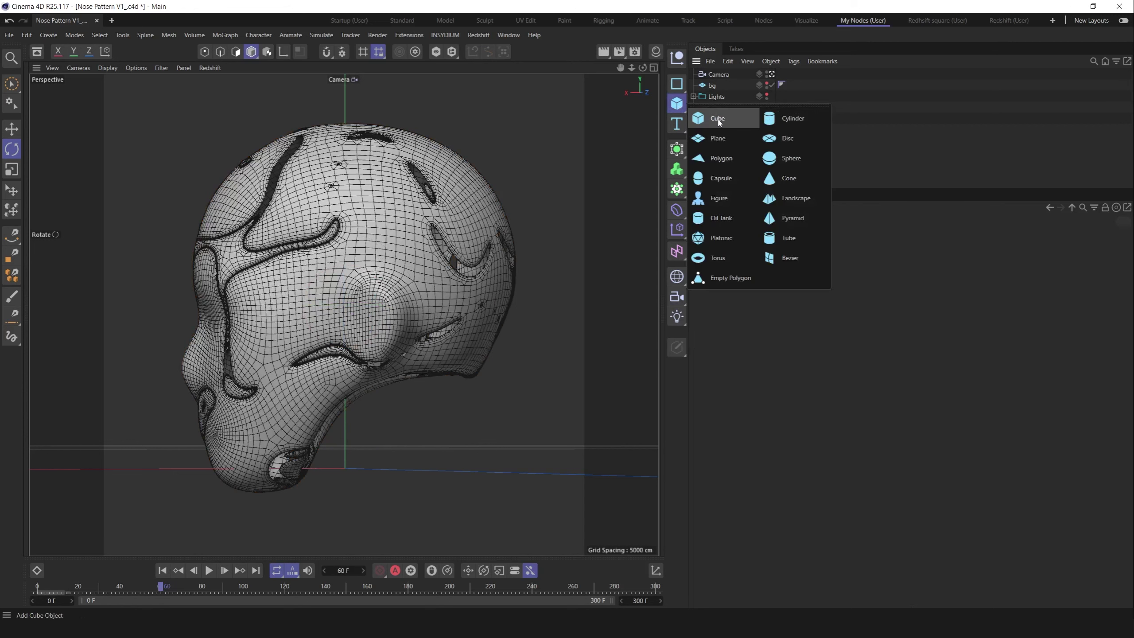
pyautogui.click(791, 159)
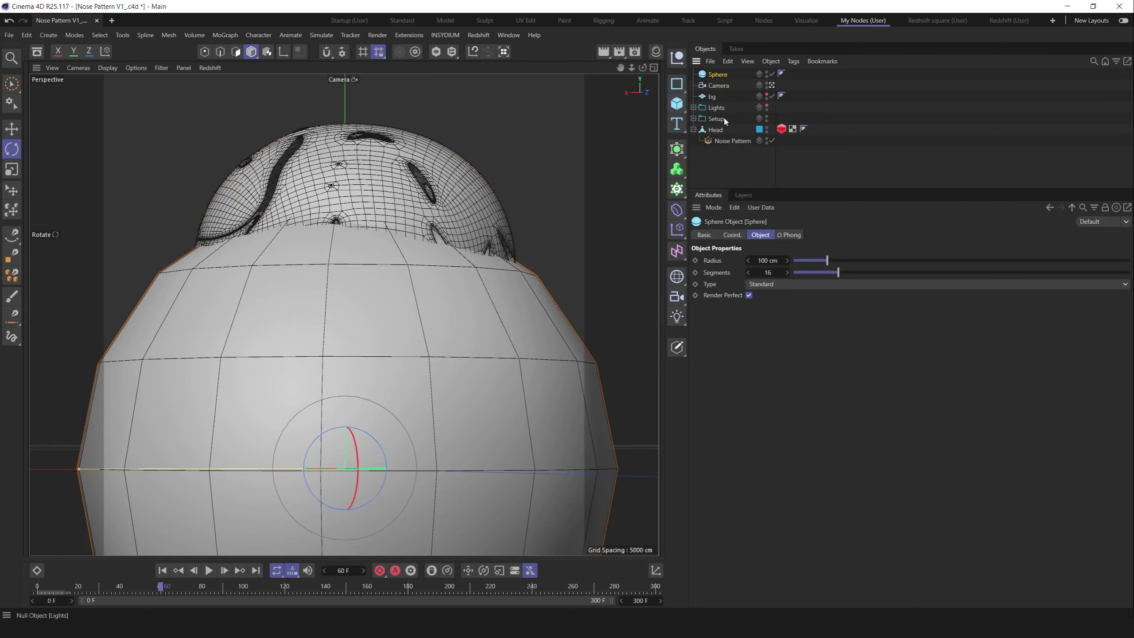
pyautogui.click(728, 140)
pyautogui.keyDown('alt'); pyautogui.click(768, 131); pyautogui.keyUp('alt')
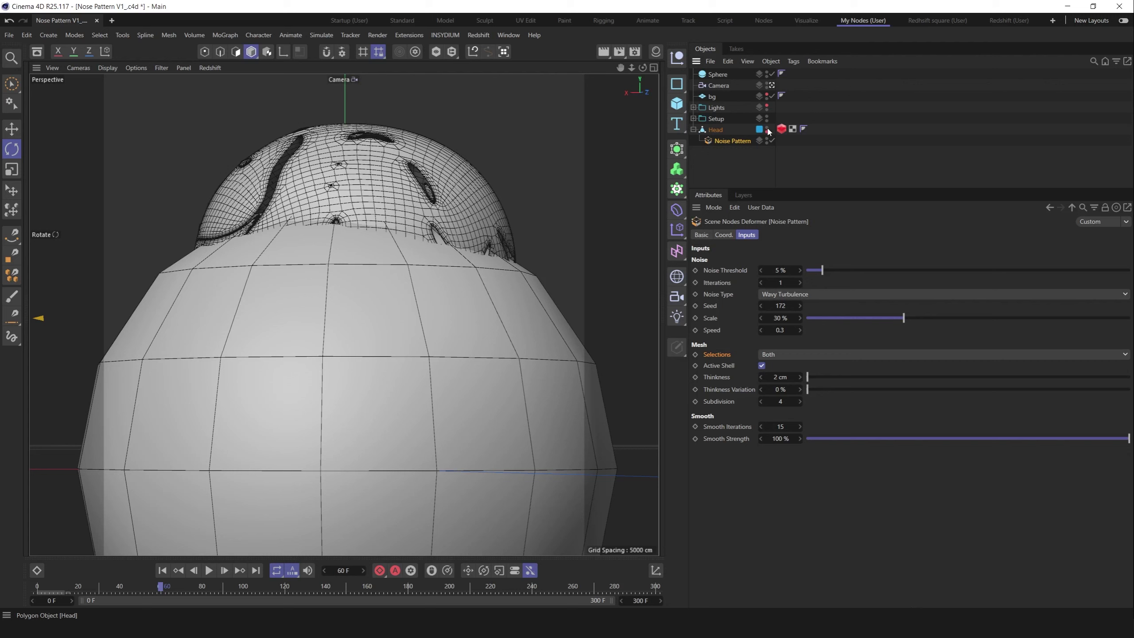
pyautogui.keyDown('alt'); pyautogui.click(768, 131); pyautogui.keyUp('alt')
pyautogui.moveTo(719, 143); pyautogui.dragTo(722, 163)
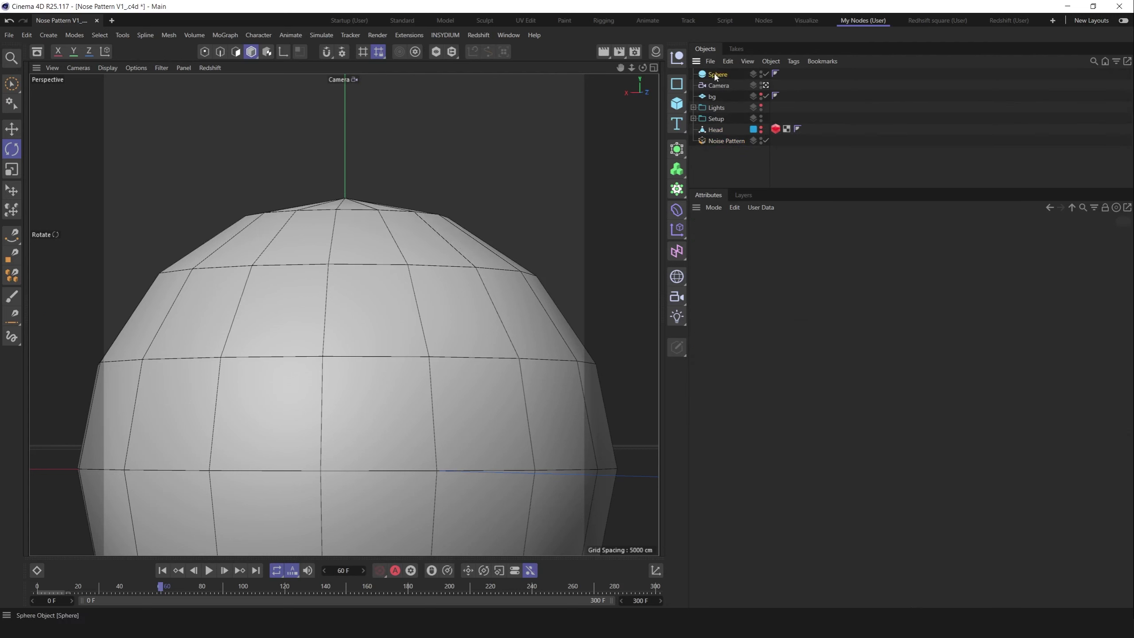
# Arrange the Sphere below Head in the hierarchy and set its Segments to 32
pyautogui.click(395, 422)
pyautogui.press('e')
pyautogui.press('o')
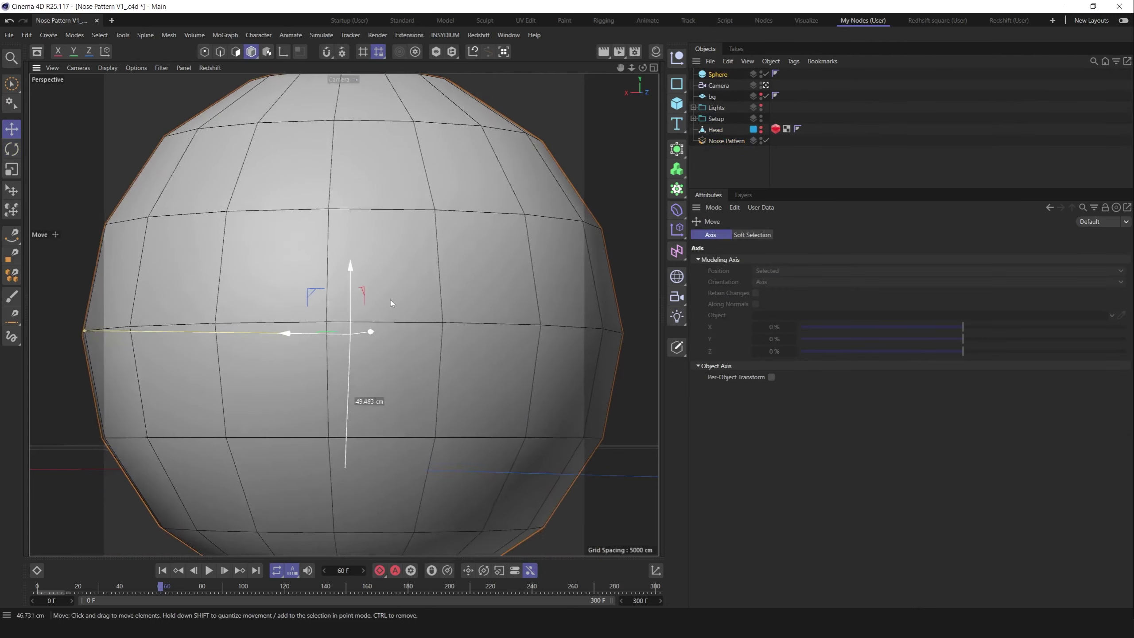
pyautogui.scroll(-5, 408, 307)
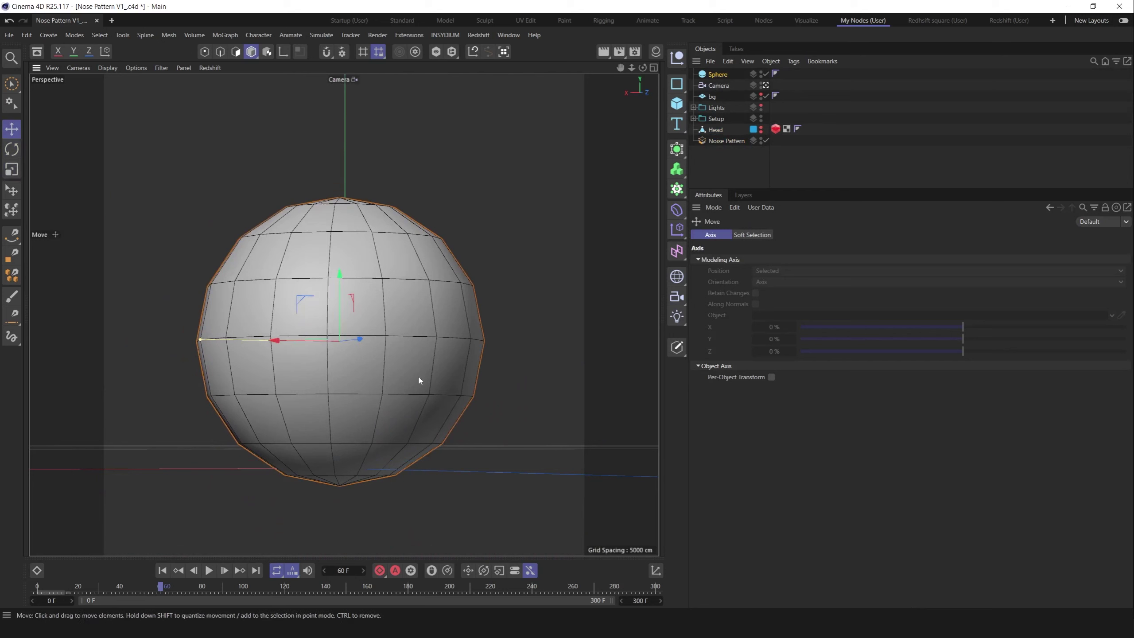
pyautogui.moveTo(717, 74); pyautogui.dragTo(718, 133)
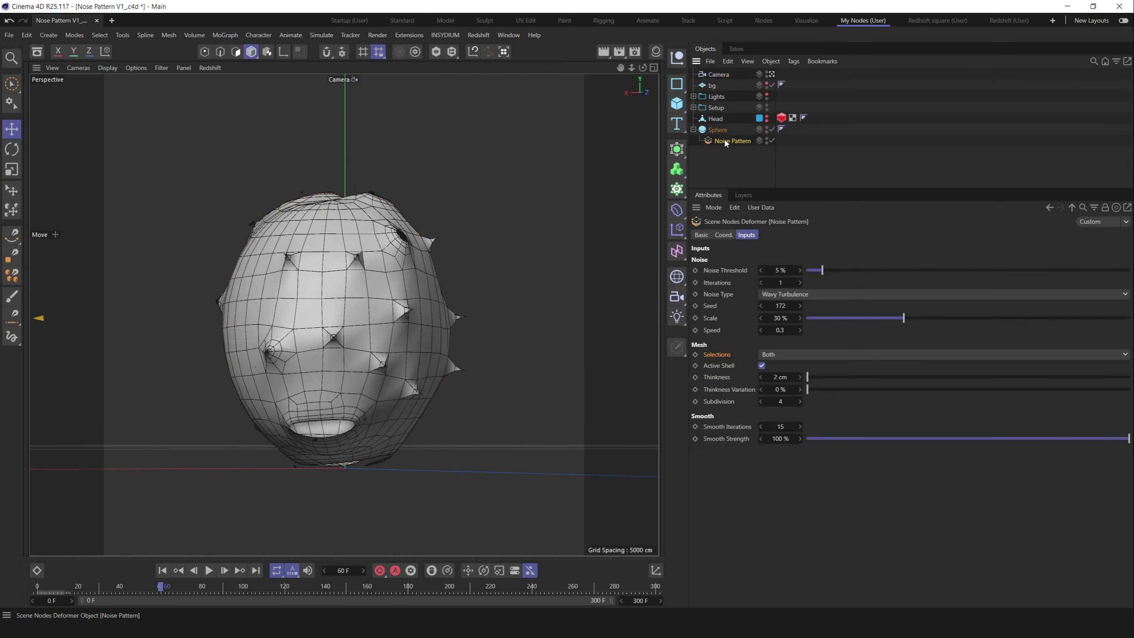
pyautogui.doubleClick(768, 272)
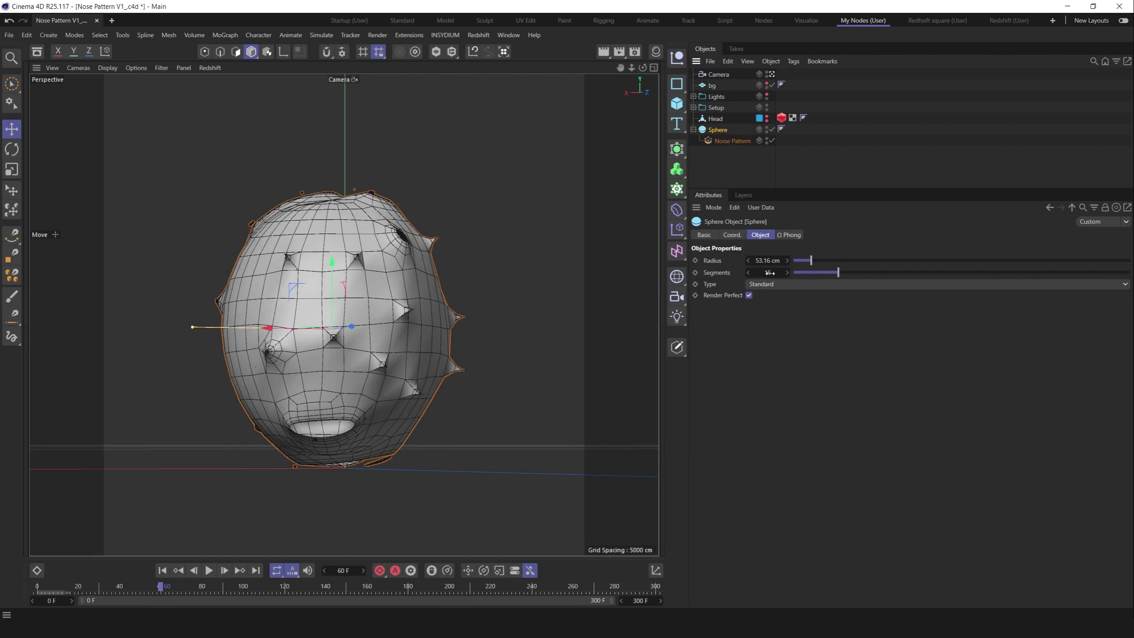
pyautogui.write('32')
pyautogui.press('Return')
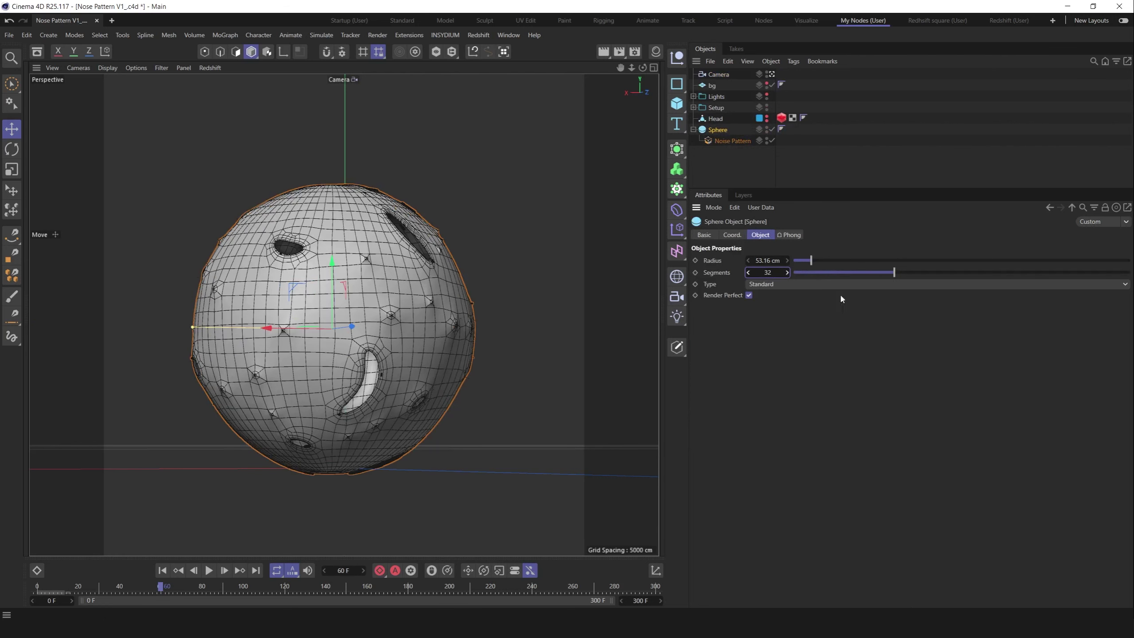
# Step the Noise Pattern Iterations through 2 and 3, scrubbing to compare the sphere's holes
pyautogui.click(728, 141)
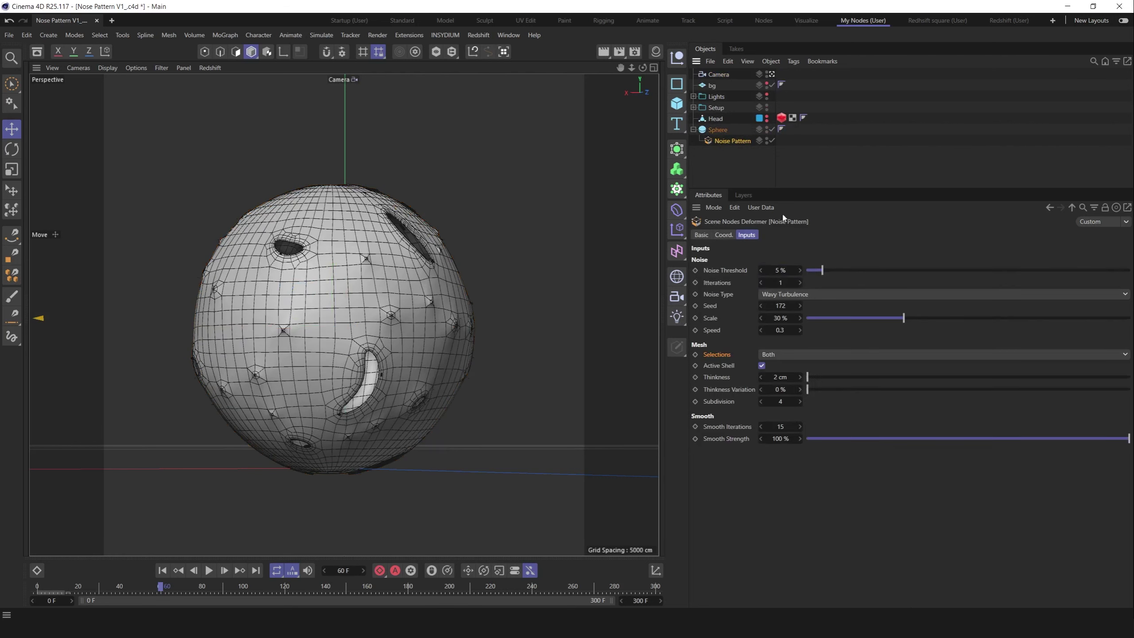
pyautogui.click(800, 282)
pyautogui.moveTo(100, 589); pyautogui.dragTo(242, 570)
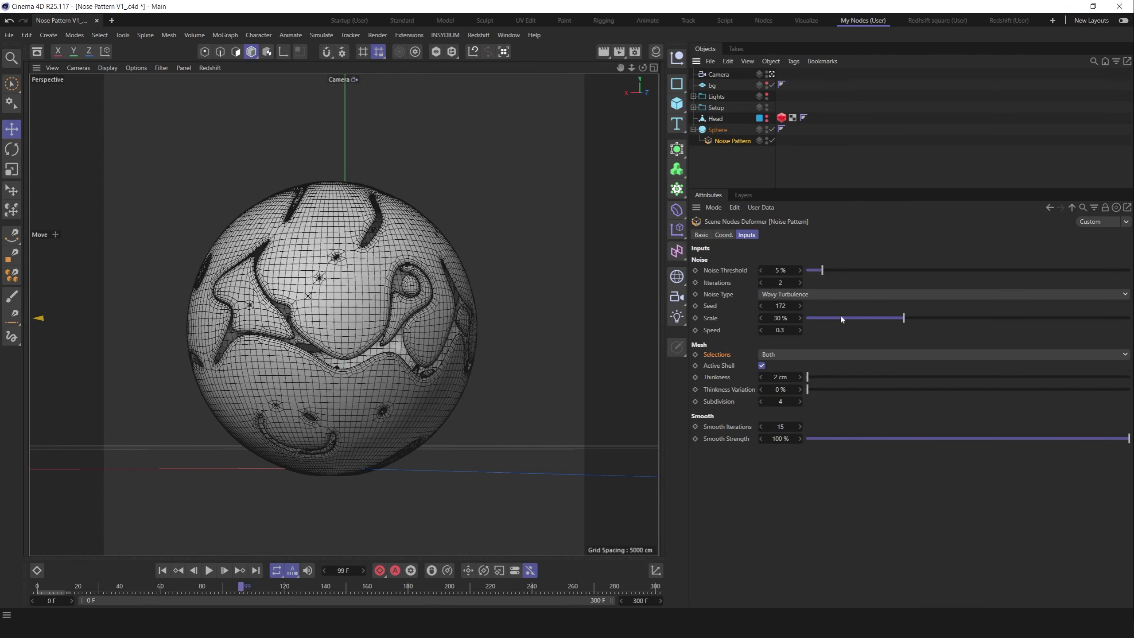
pyautogui.click(799, 282)
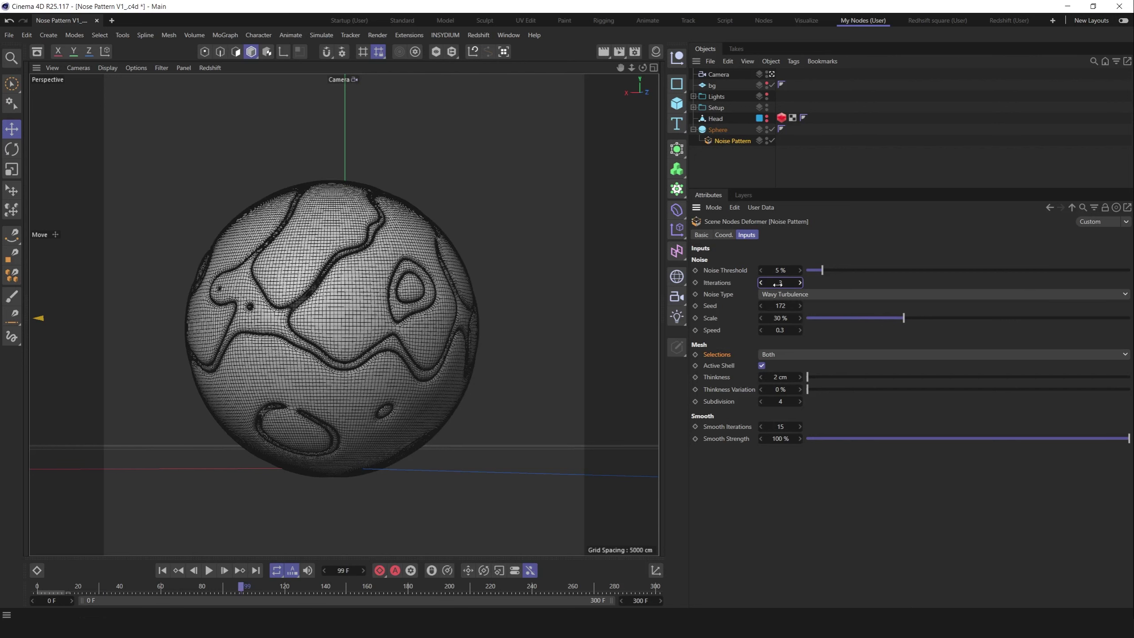
pyautogui.click(760, 283)
pyautogui.moveTo(145, 590); pyautogui.dragTo(357, 586)
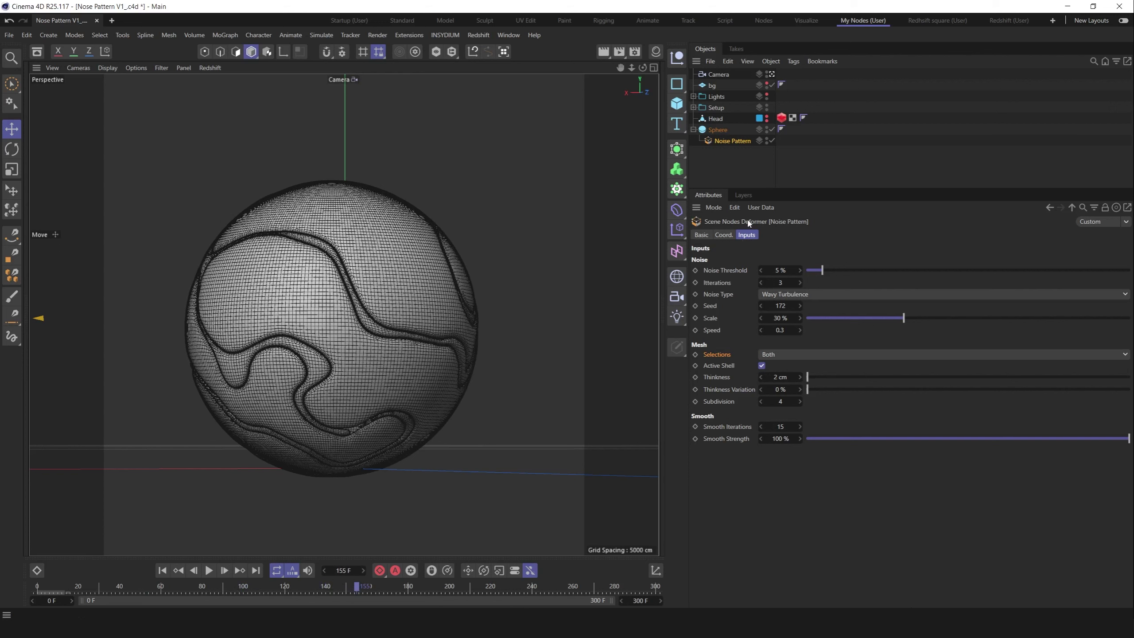
pyautogui.click(843, 148)
pyautogui.click(731, 141)
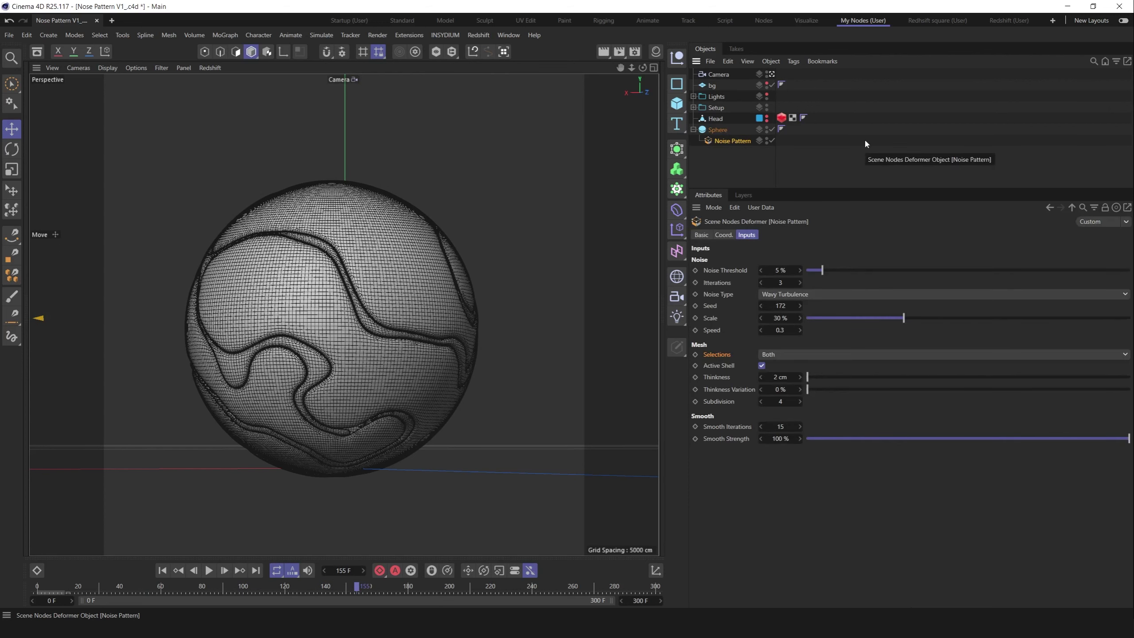
# Expand the Setup group and parent the Sphere under the Fracture object
pyautogui.click(695, 107)
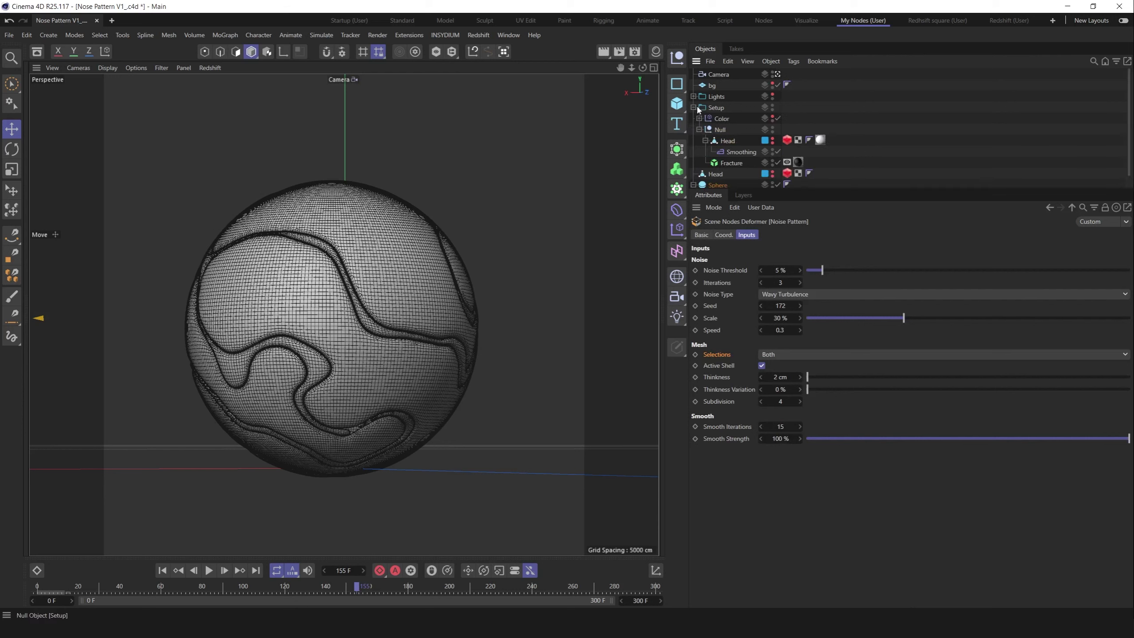
pyautogui.click(916, 129)
pyautogui.moveTo(838, 192); pyautogui.dragTo(847, 378)
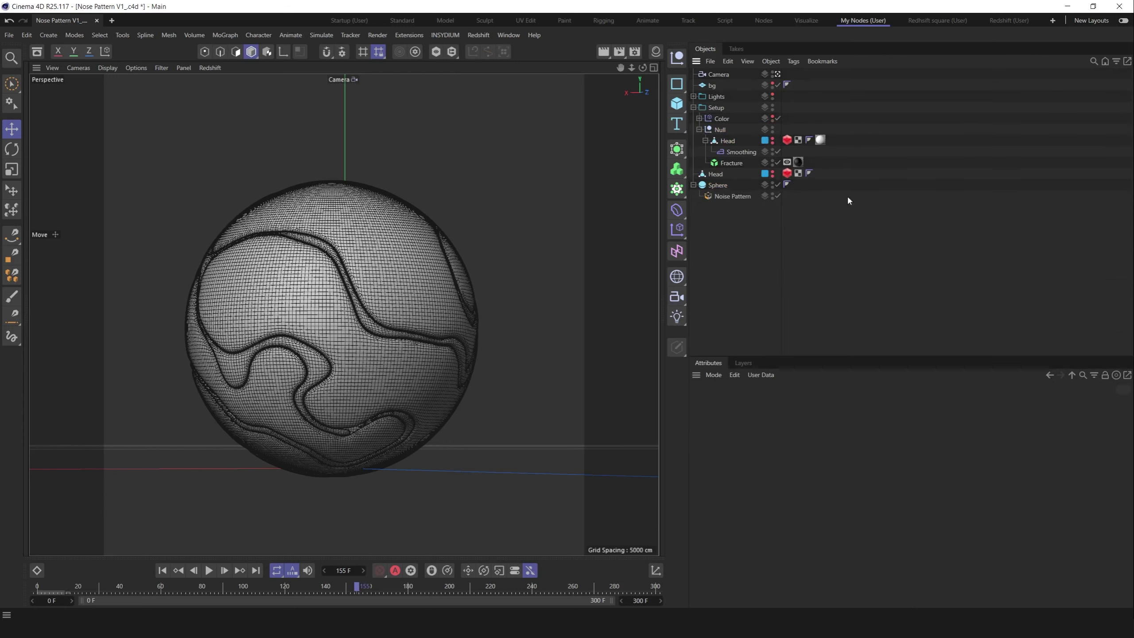
pyautogui.moveTo(719, 185); pyautogui.dragTo(734, 165)
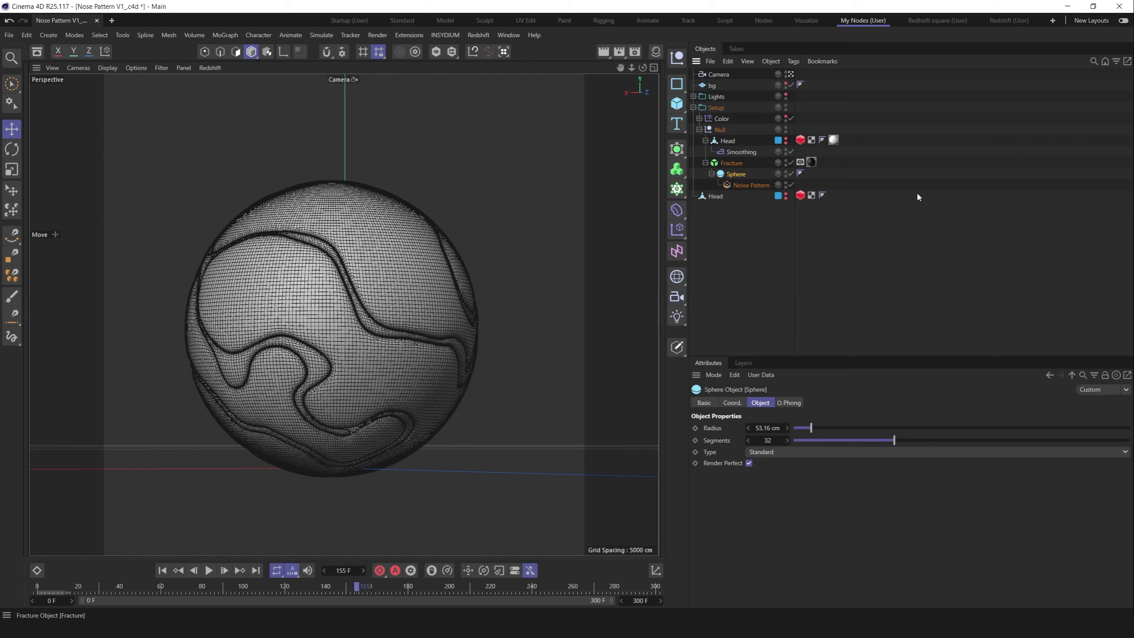
pyautogui.click(912, 200)
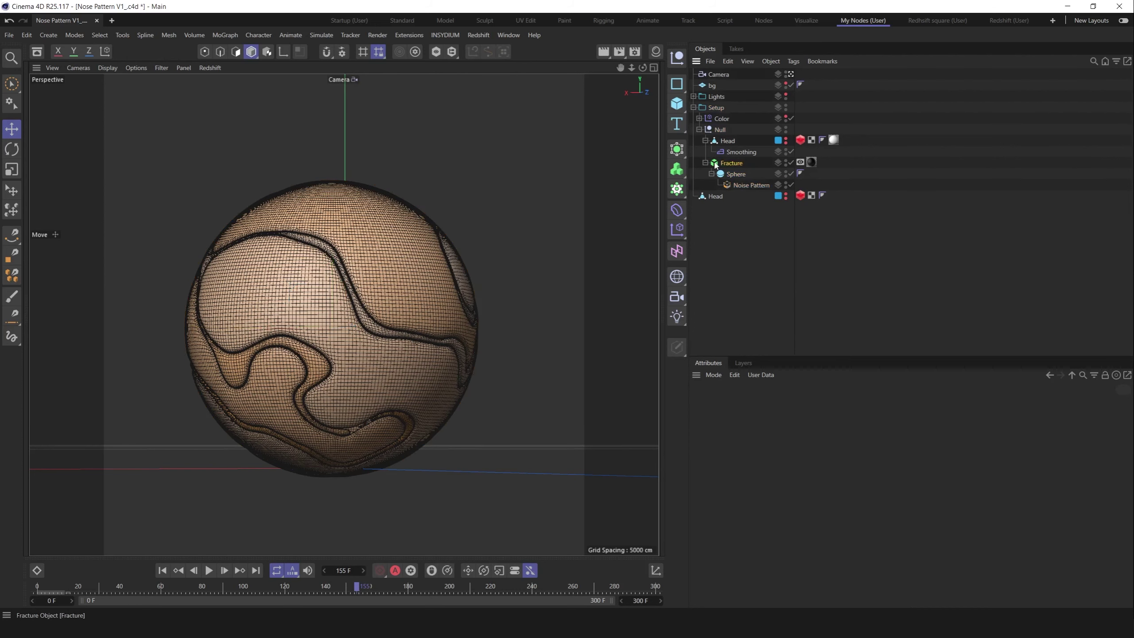
pyautogui.click(723, 163)
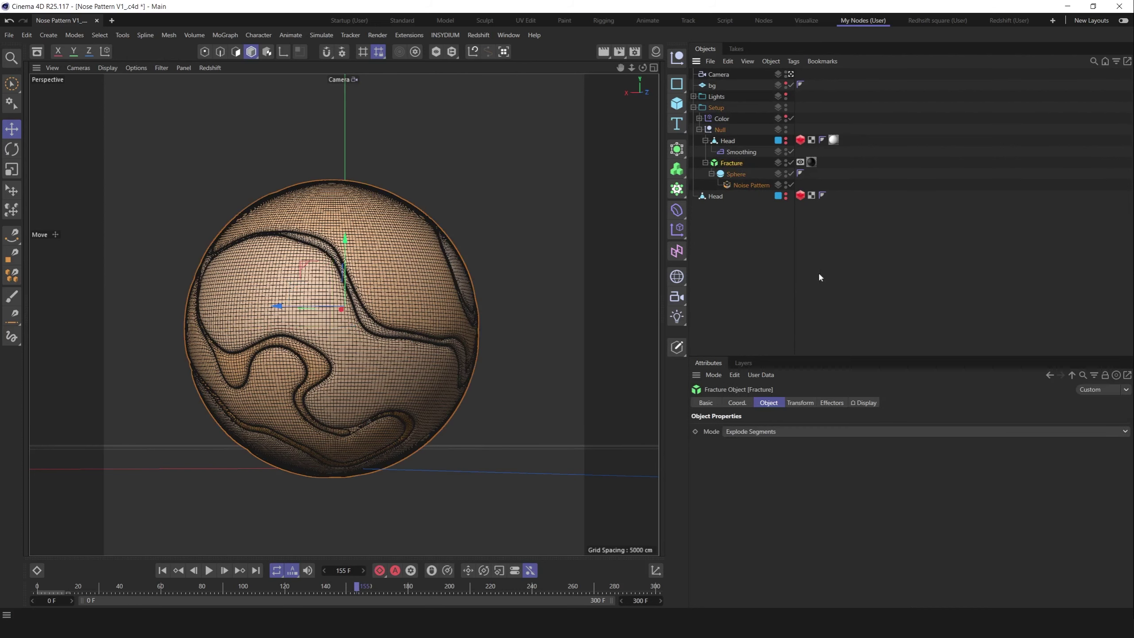
# Preview the fractured sphere at frames 23, 56, 73, 130, 89, 43 and 106
pyautogui.click(87, 591)
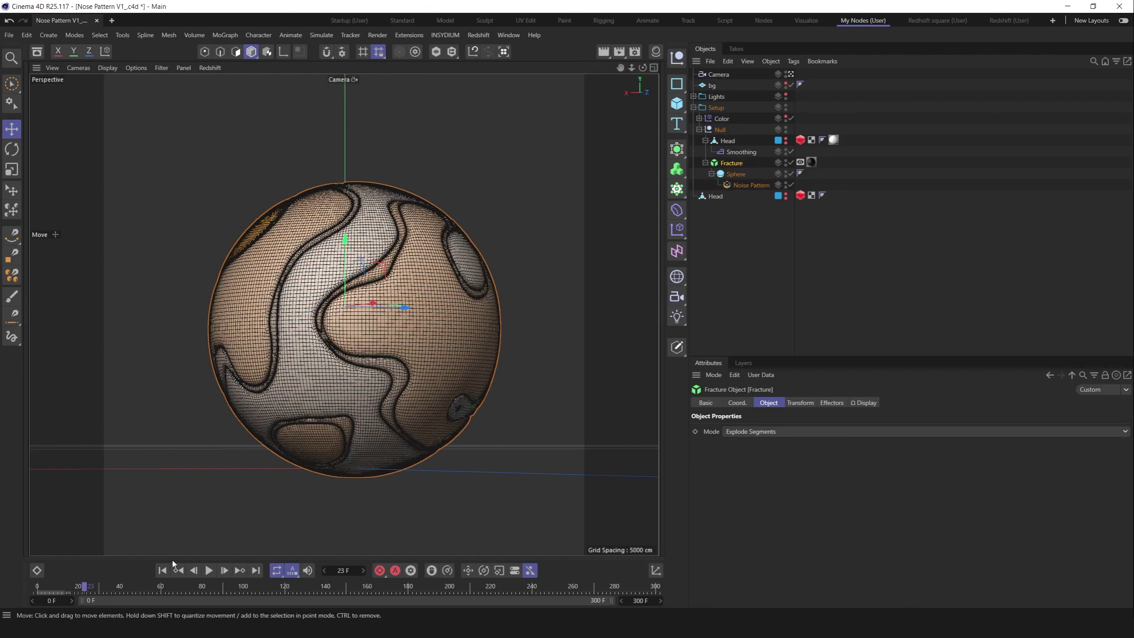
pyautogui.click(153, 589)
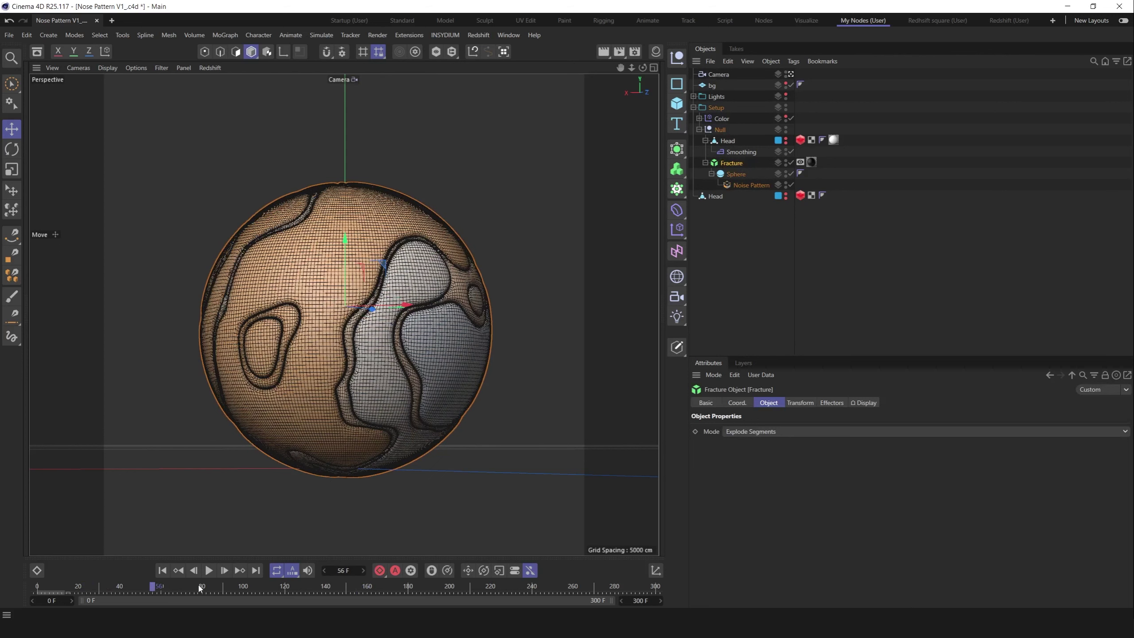
pyautogui.moveTo(200, 588); pyautogui.dragTo(214, 587)
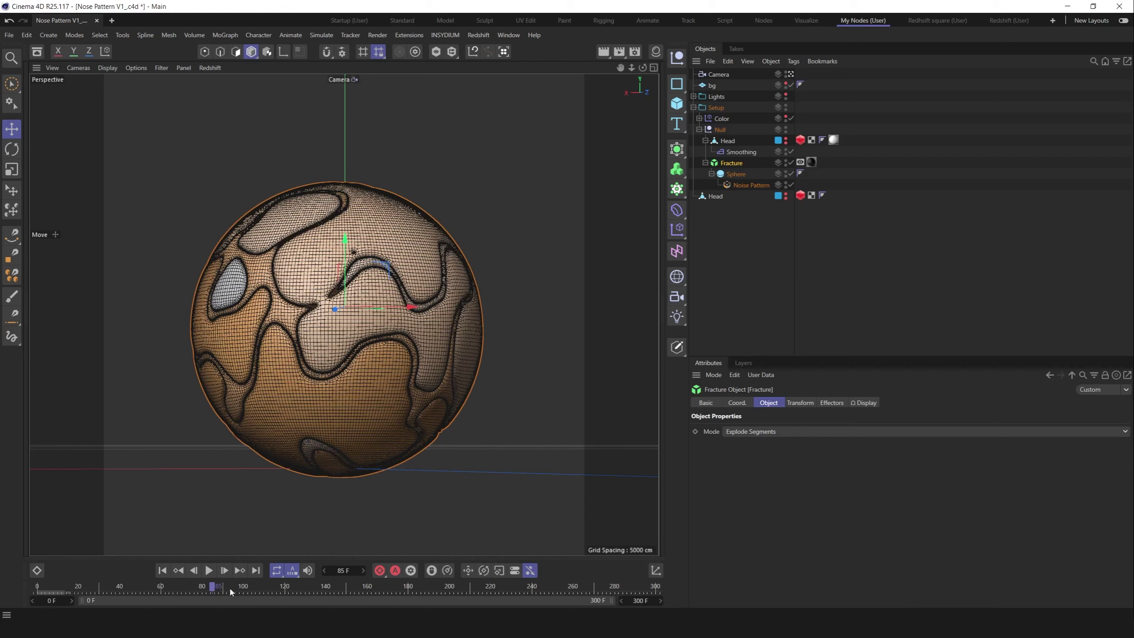
pyautogui.moveTo(282, 587); pyautogui.dragTo(303, 585)
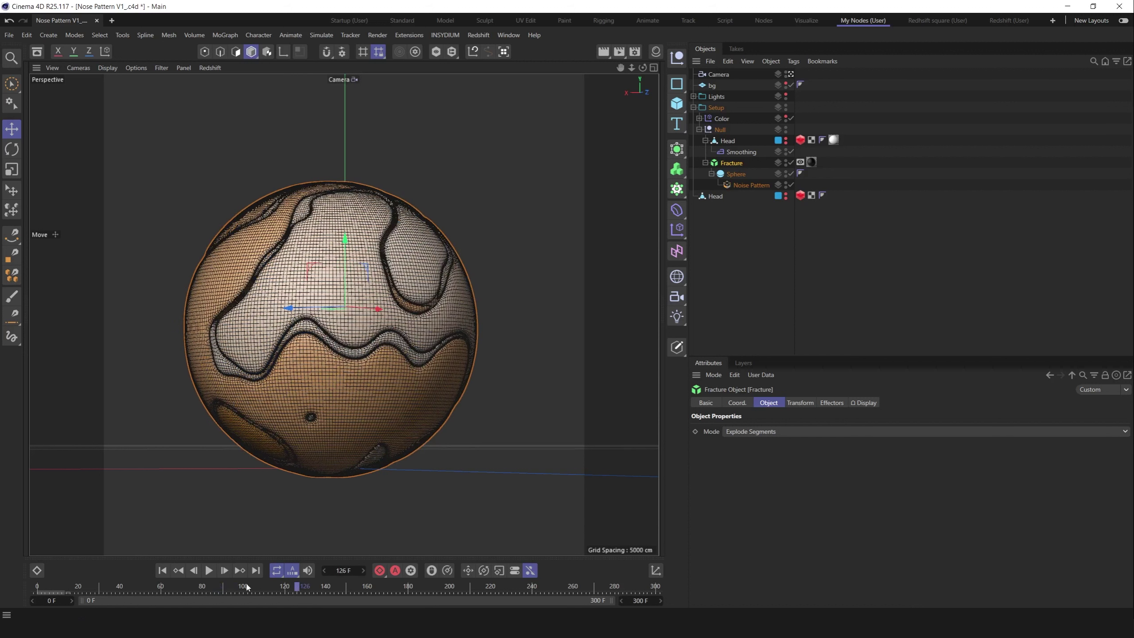
pyautogui.moveTo(202, 582); pyautogui.dragTo(154, 581)
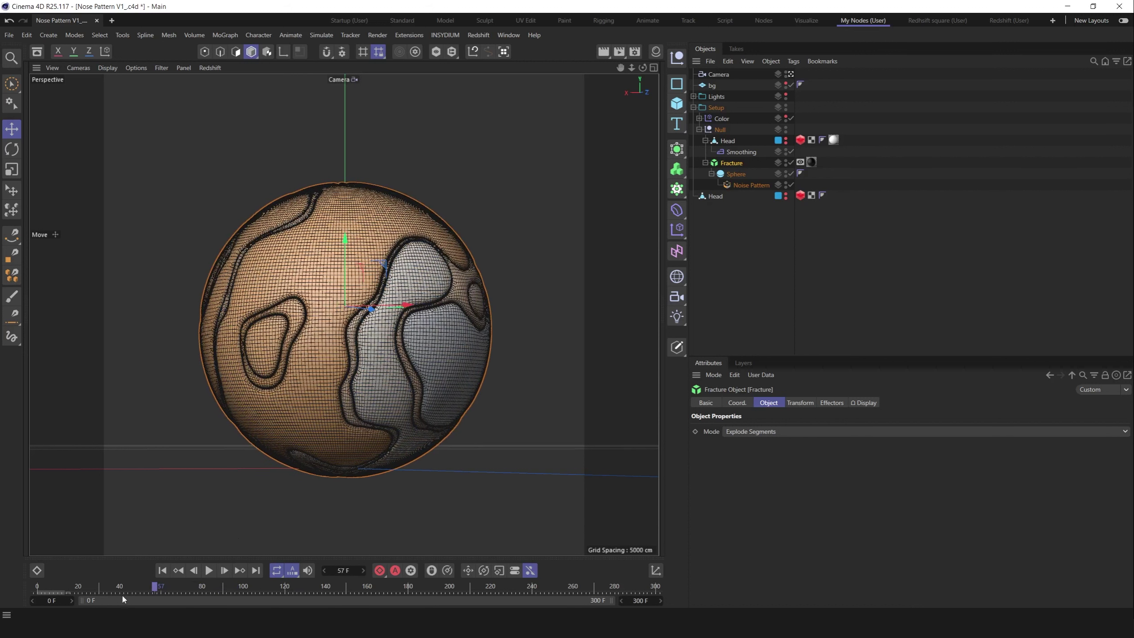
pyautogui.moveTo(91, 589); pyautogui.dragTo(134, 590)
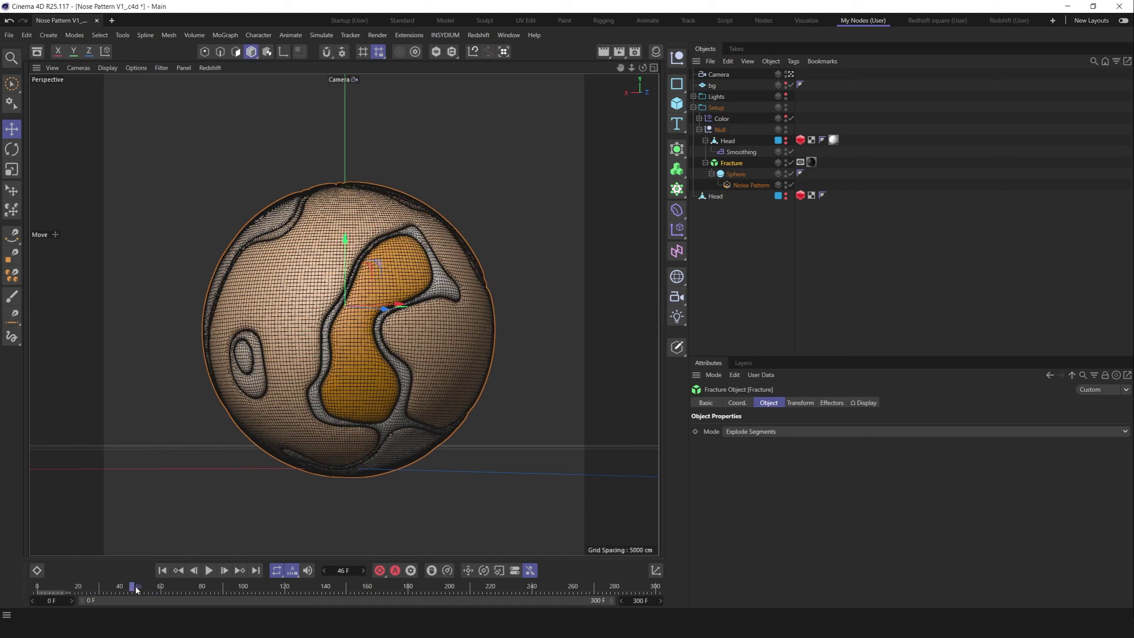
pyautogui.moveTo(191, 584); pyautogui.dragTo(256, 578)
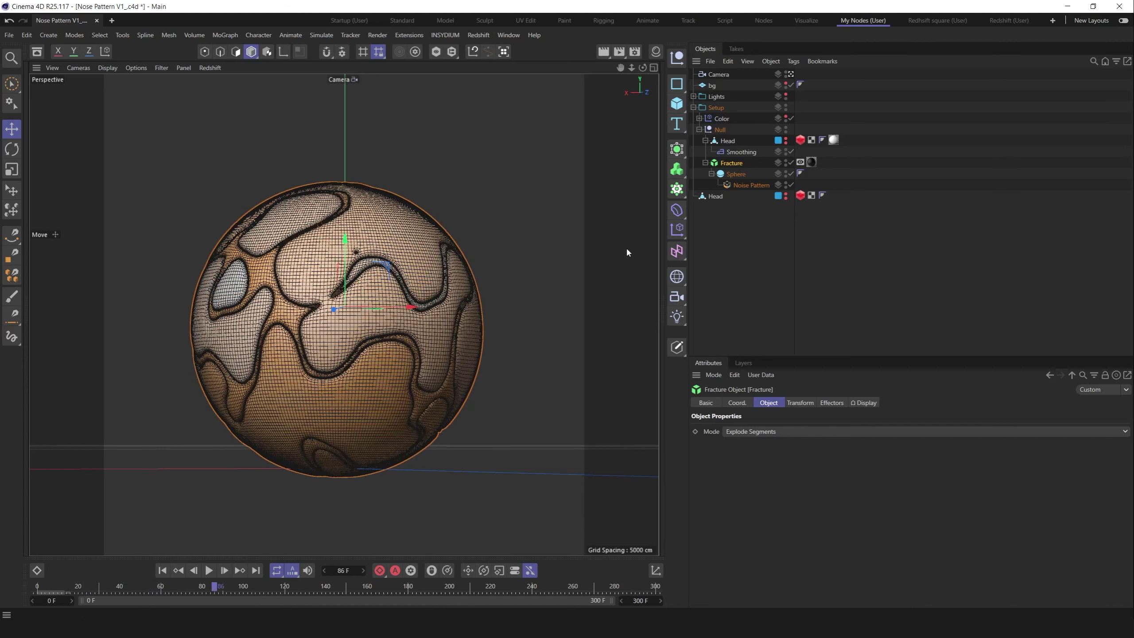
# Disable the Fracture object and move the Sphere back to the scene root below Head
pyautogui.click(791, 162)
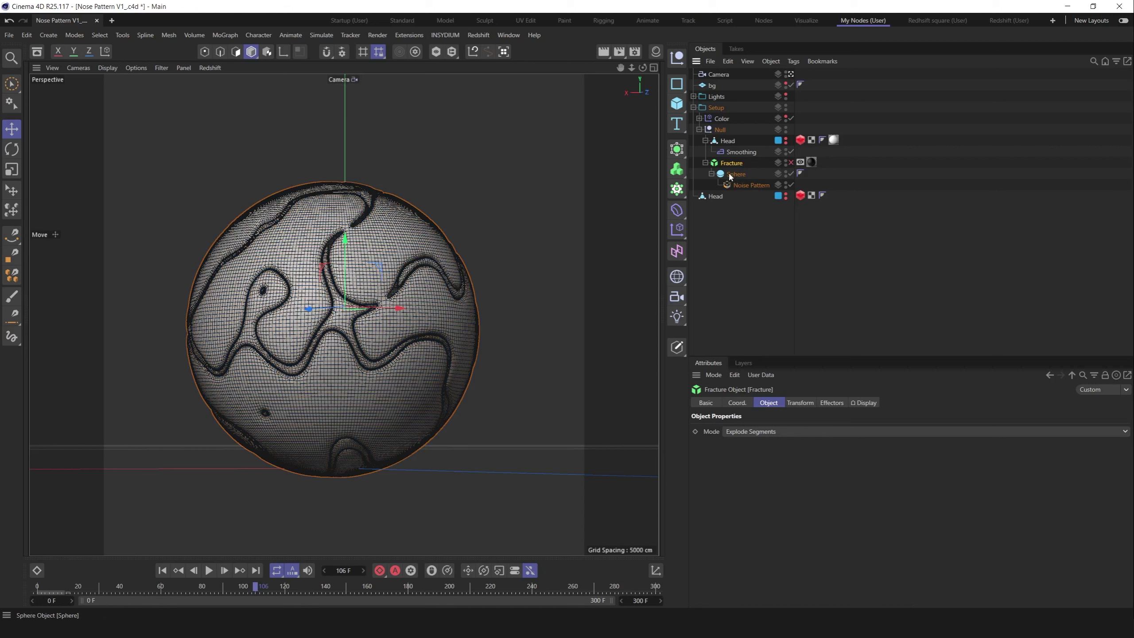
pyautogui.moveTo(735, 175); pyautogui.dragTo(729, 224)
pyautogui.click(862, 224)
pyautogui.click(700, 130)
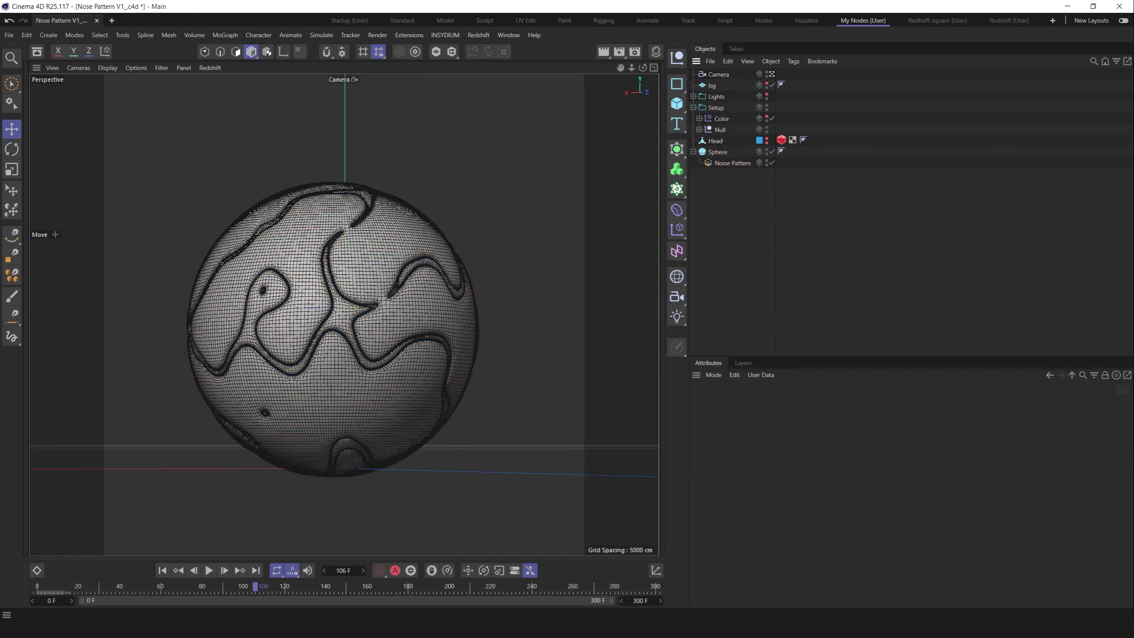
# Set the Noise Pattern's Selections to Curvature and scrub to frame 73 to preview
pyautogui.click(720, 153)
pyautogui.click(729, 164)
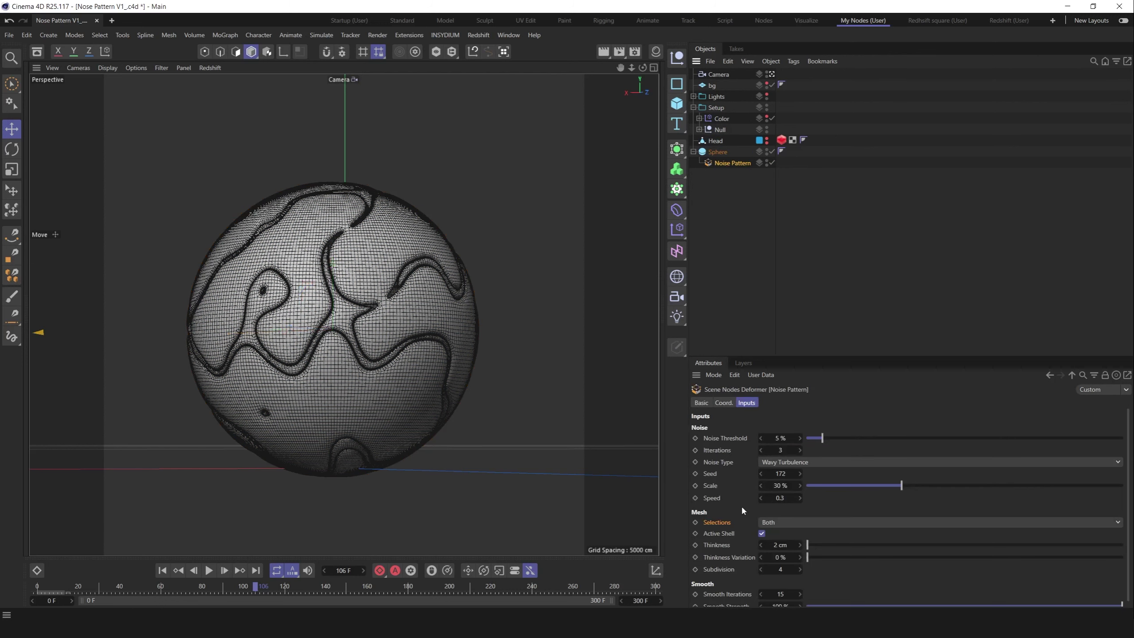
pyautogui.click(771, 523)
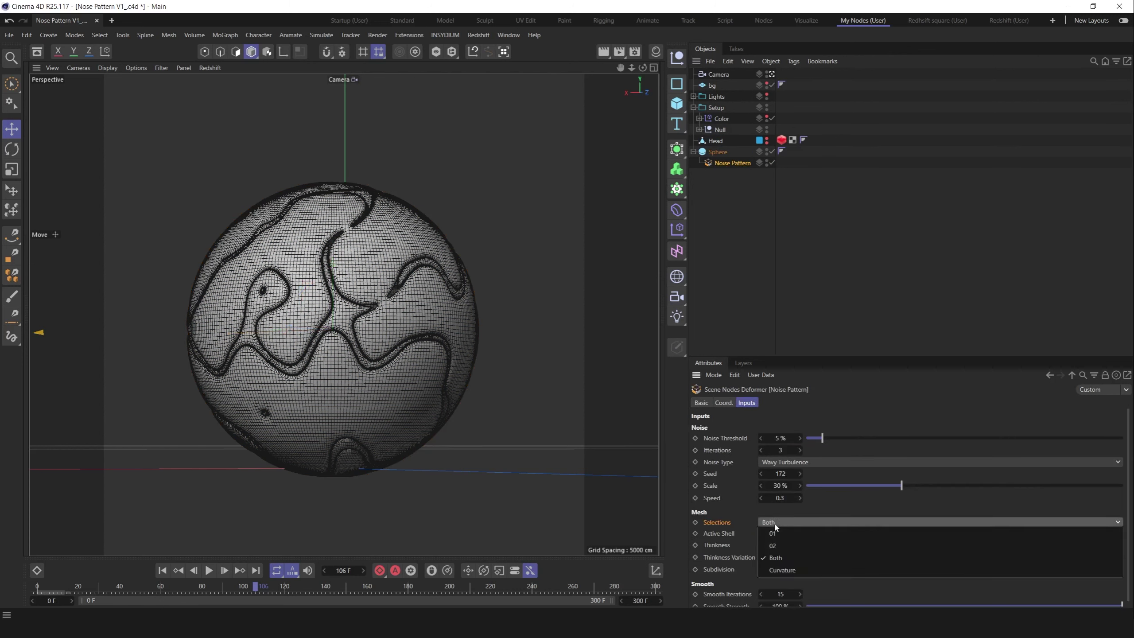
pyautogui.click(785, 571)
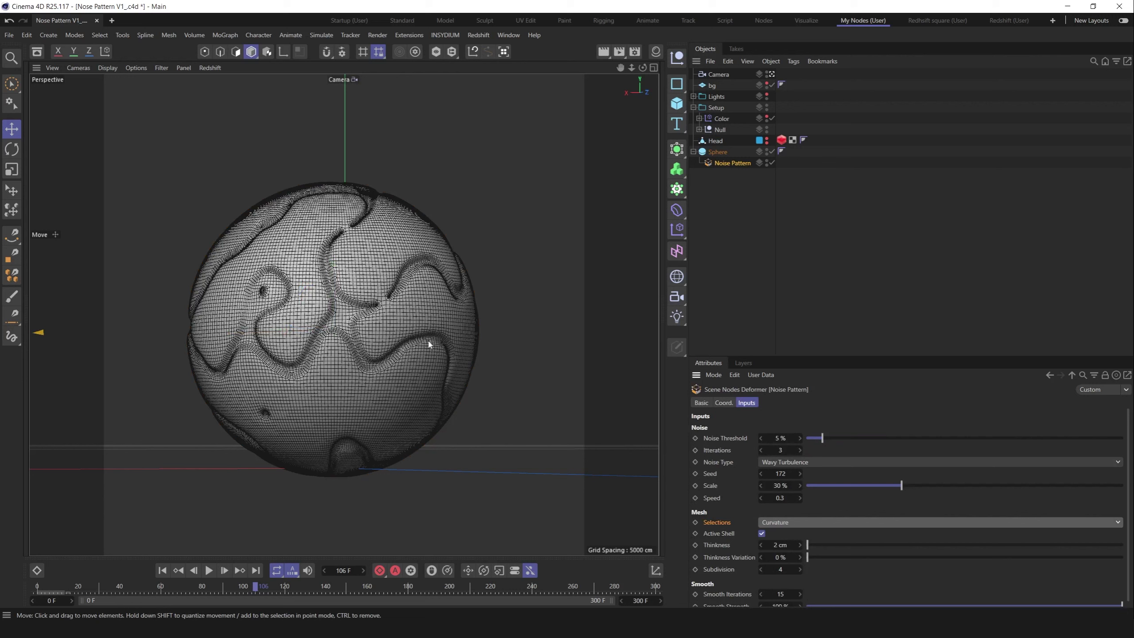
pyautogui.moveTo(94, 587); pyautogui.dragTo(411, 589)
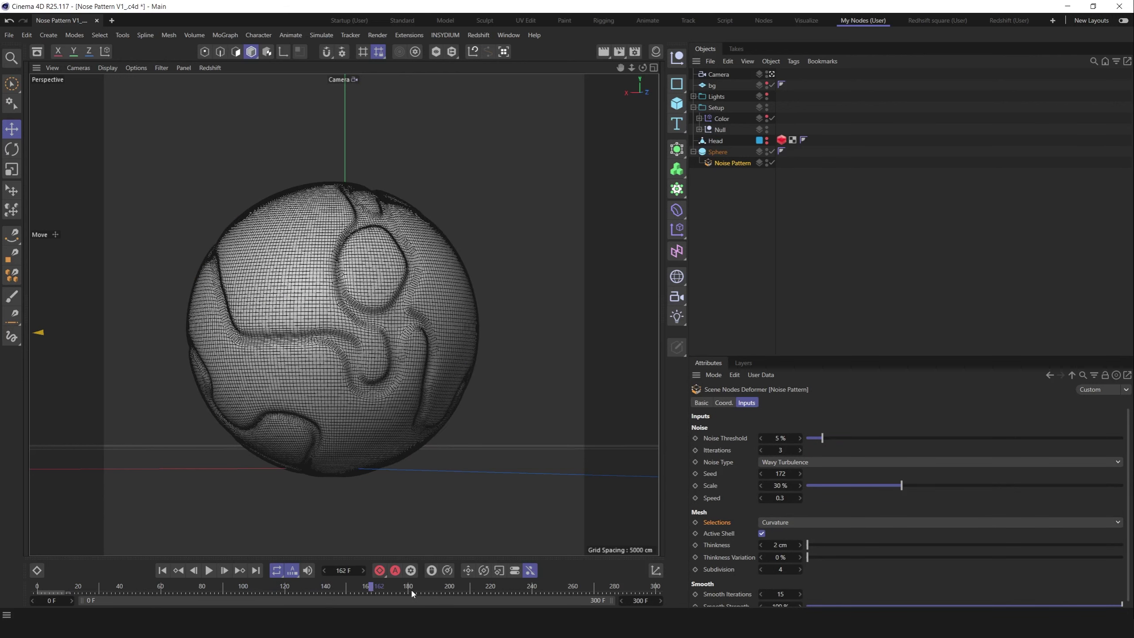
# Limit the Noise Pattern to selection 01 and duplicate the Sphere with its deformer as Sphere.1
pyautogui.click(776, 523)
pyautogui.click(787, 536)
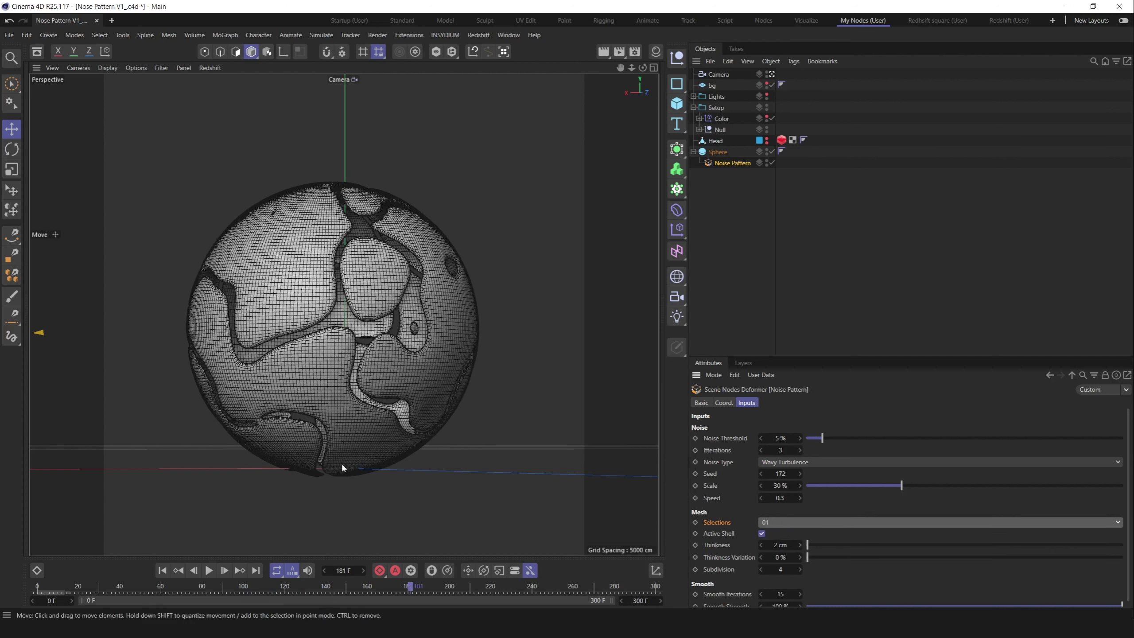
pyautogui.moveTo(95, 592); pyautogui.dragTo(229, 592)
pyautogui.click(231, 591)
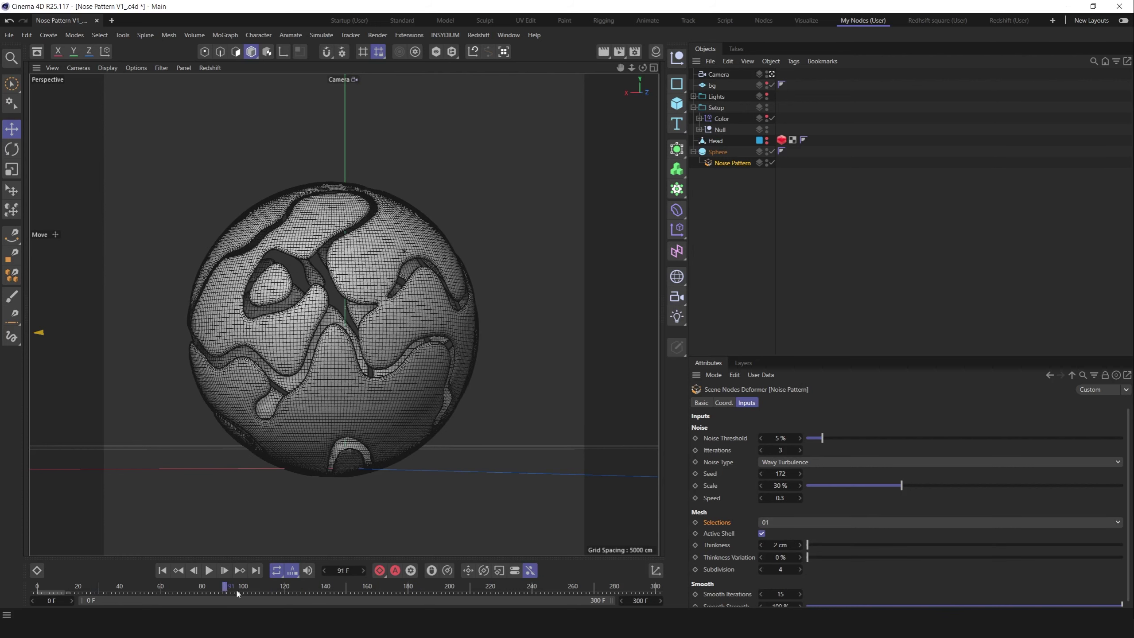
pyautogui.keyDown('ctrl'); pyautogui.moveTo(718, 160); pyautogui.dragTo(730, 190); pyautogui.keyUp('ctrl')
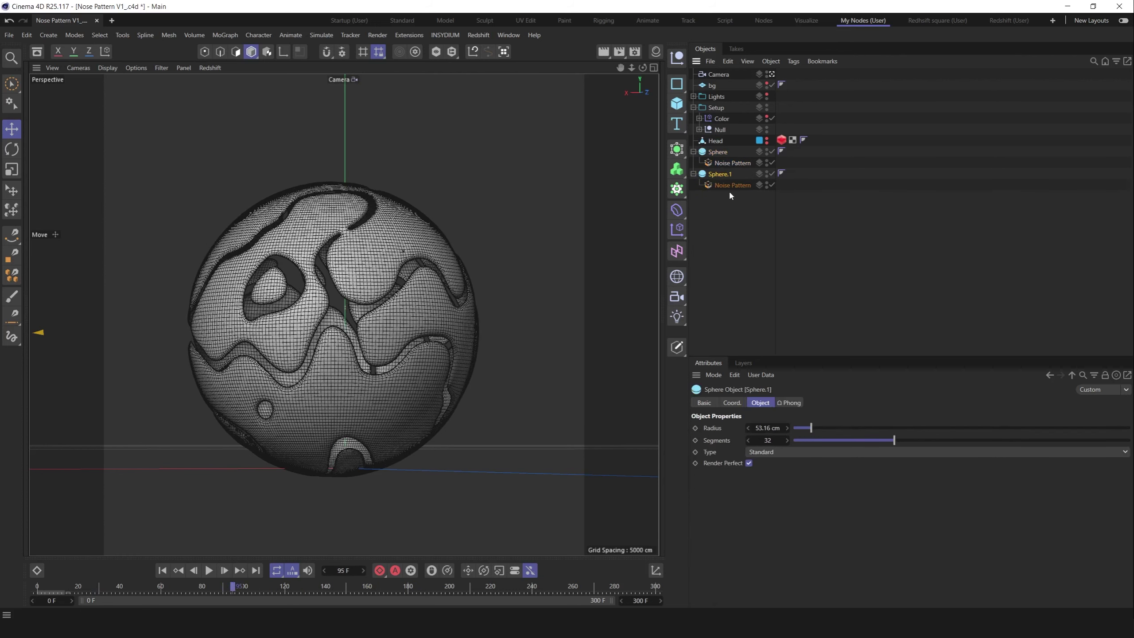
pyautogui.click(725, 186)
# Delete Sphere.1's Noise Pattern and give Sphere.1 30 segments and a 51.16 cm radius
pyautogui.press('Delete')
pyautogui.click(722, 175)
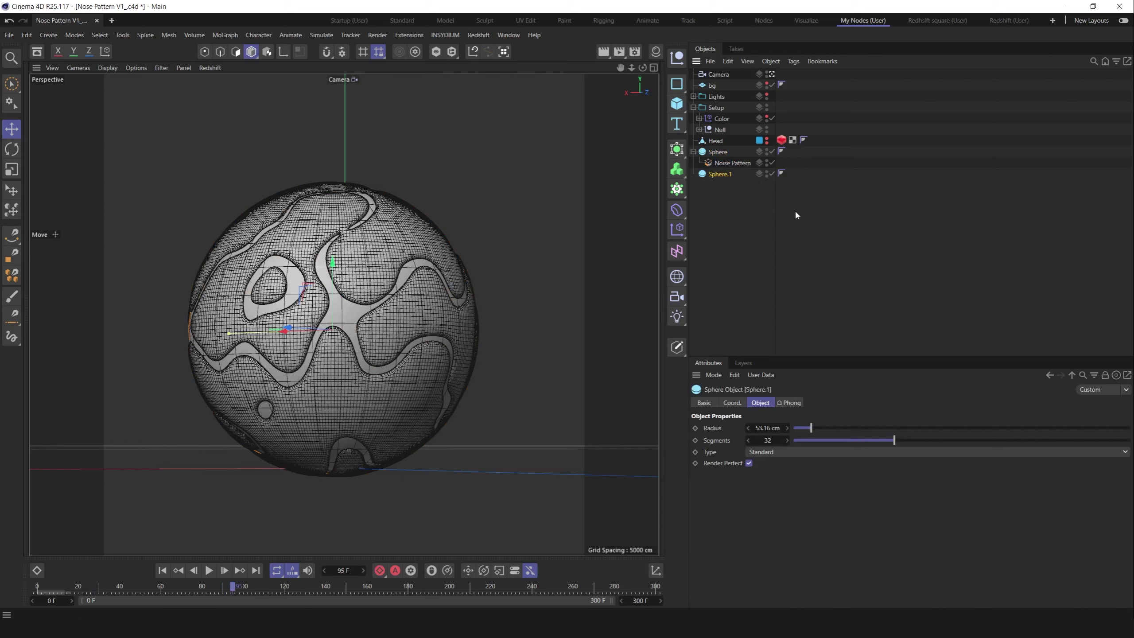
pyautogui.click(748, 441)
pyautogui.click(748, 441)
pyautogui.click(749, 440)
pyautogui.click(748, 441)
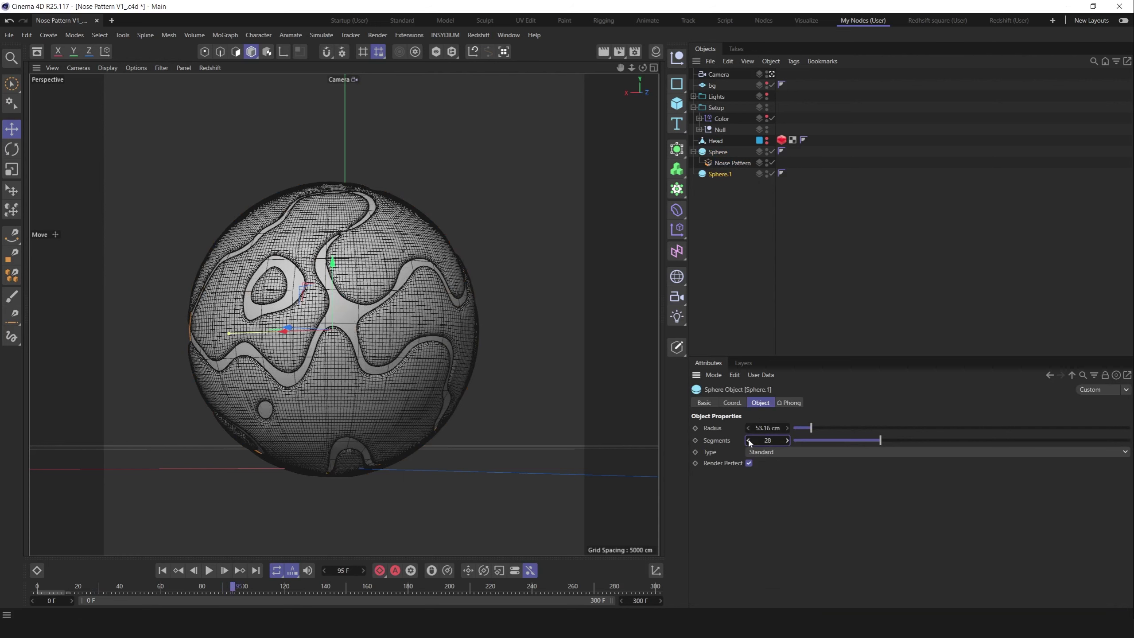
pyautogui.moveTo(750, 441); pyautogui.dragTo(781, 440)
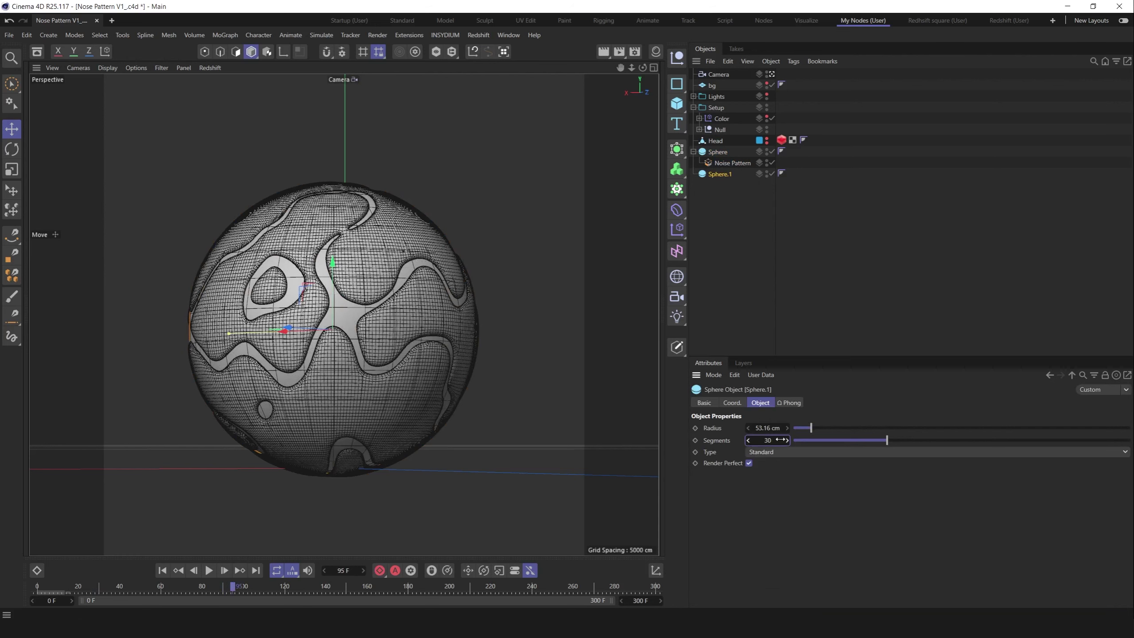
pyautogui.click(748, 427)
pyautogui.click(748, 428)
pyautogui.moveTo(74, 587); pyautogui.dragTo(242, 584)
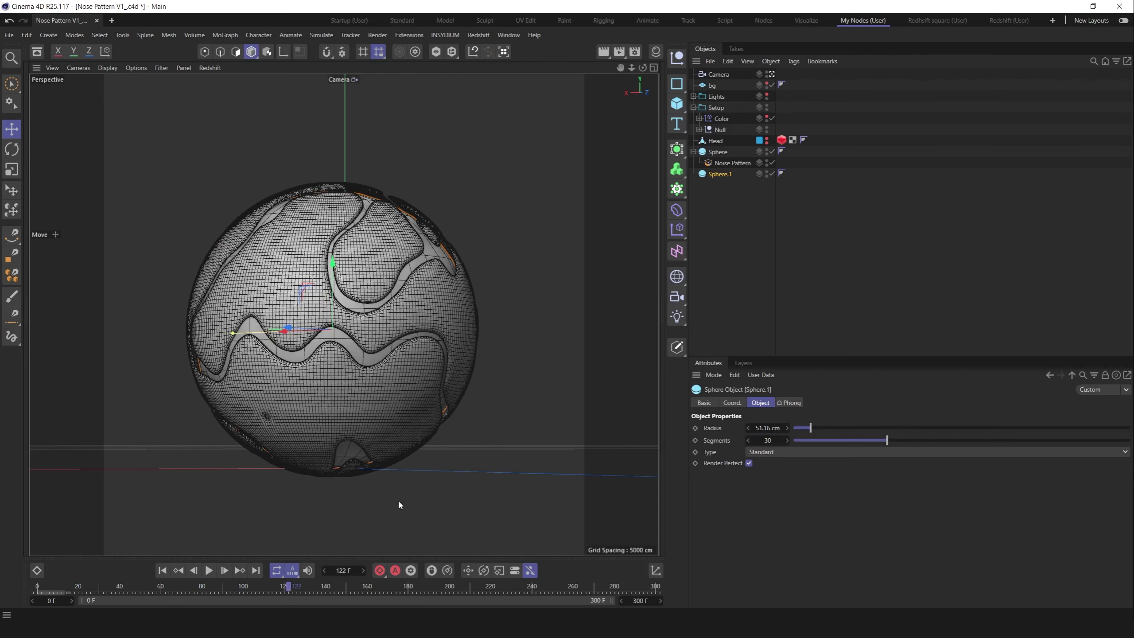
# Delete Sphere.1, re-duplicate the Sphere with its deformer, and set the copy's Selections to 02
pyautogui.press('Delete')
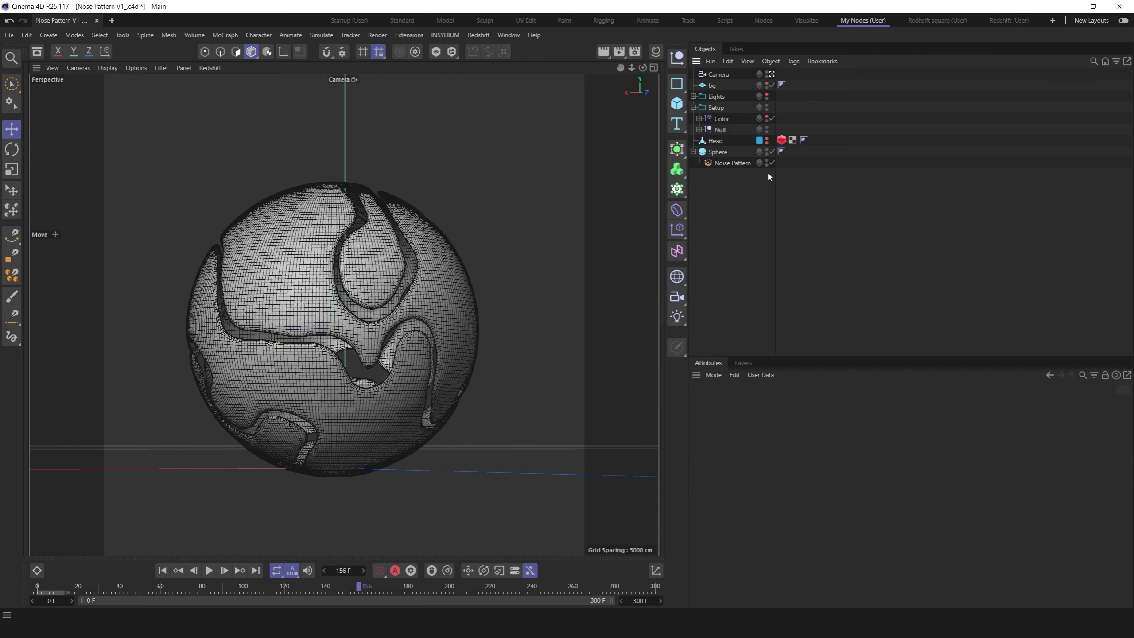
pyautogui.click(728, 163)
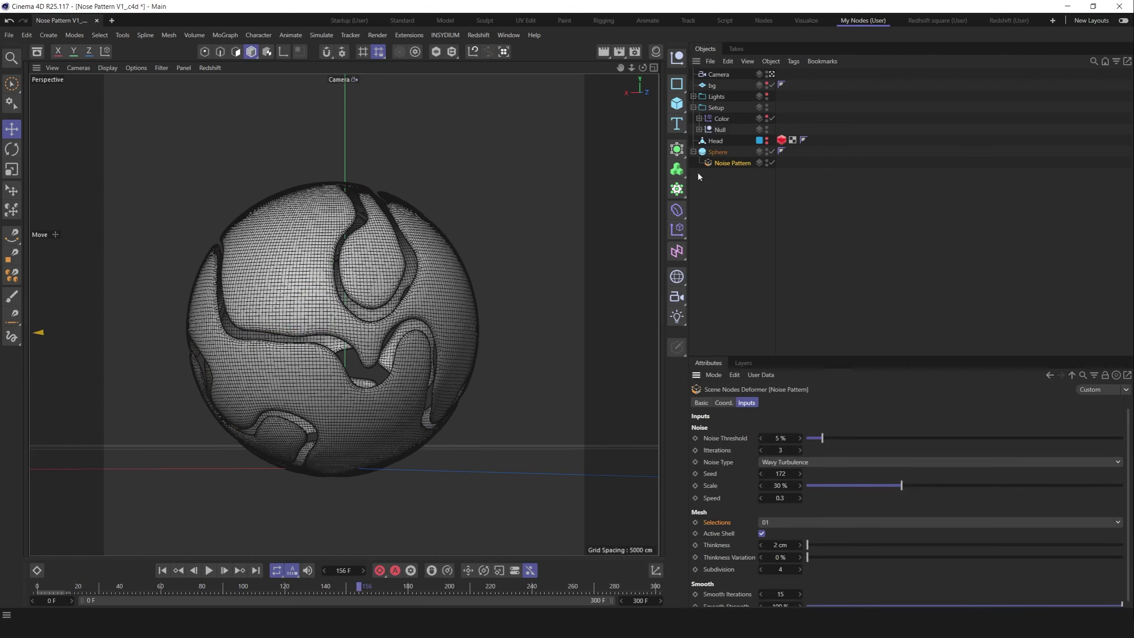
pyautogui.moveTo(717, 152); pyautogui.dragTo(733, 188)
pyautogui.click(732, 185)
pyautogui.click(785, 523)
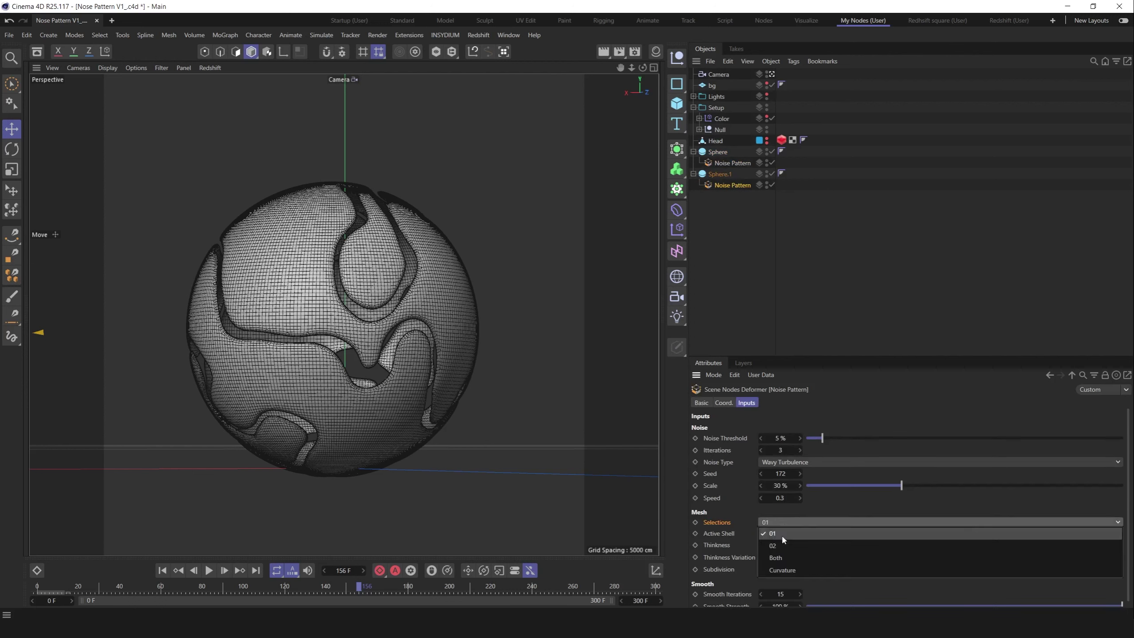
pyautogui.click(780, 546)
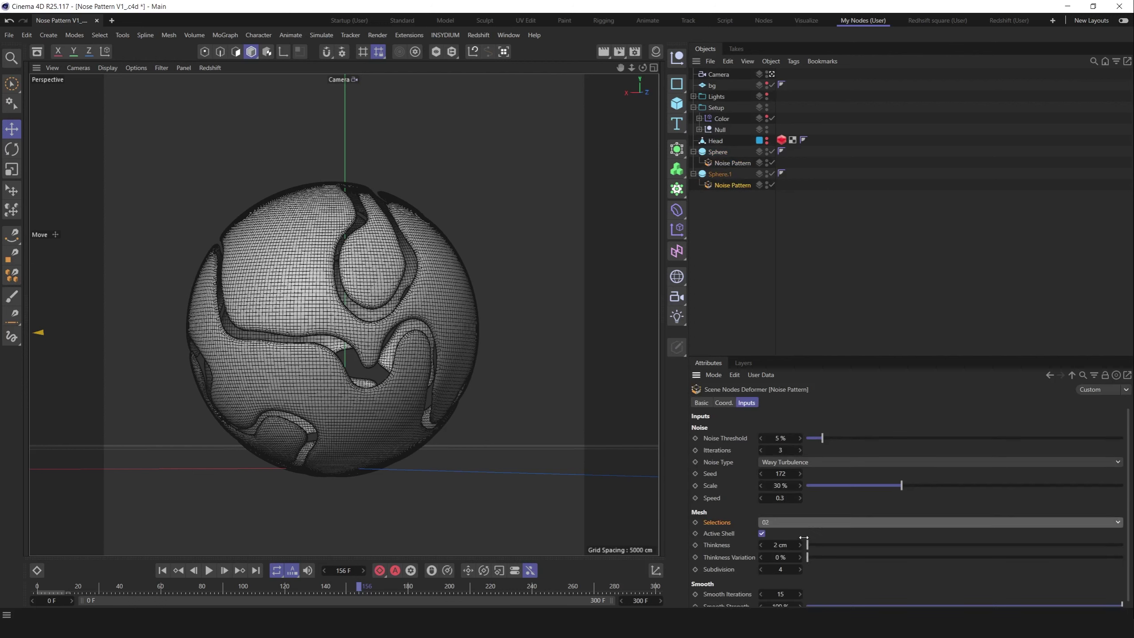
# Toggle the original Sphere's visibility and scrub to frame 95 to compare both patterns
pyautogui.click(772, 152)
pyautogui.click(772, 152)
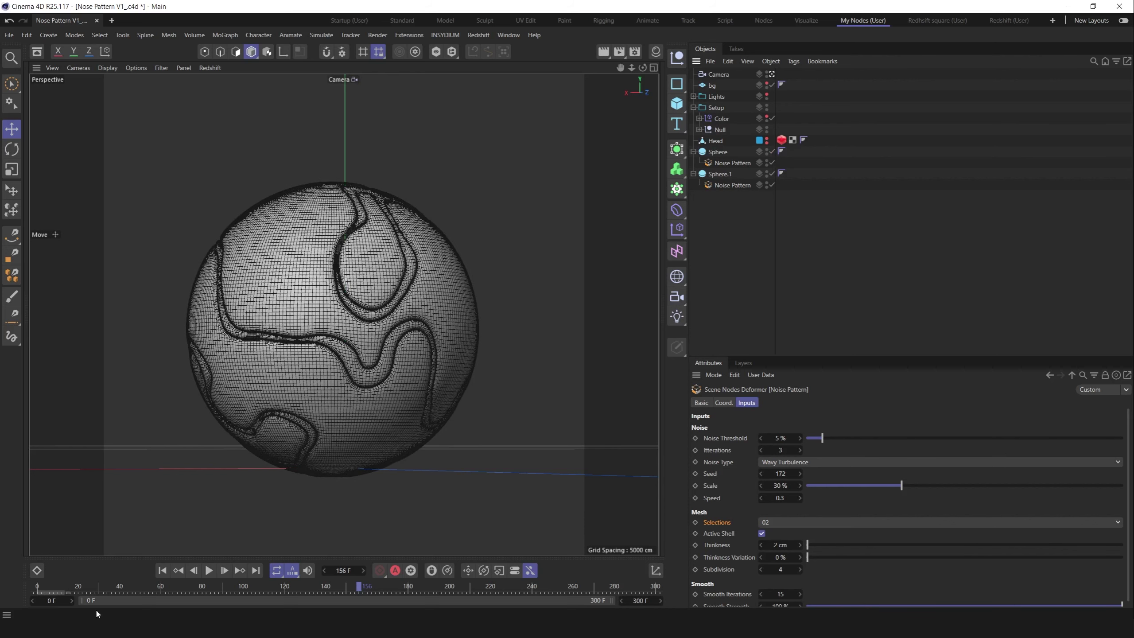
pyautogui.moveTo(200, 594); pyautogui.dragTo(290, 582)
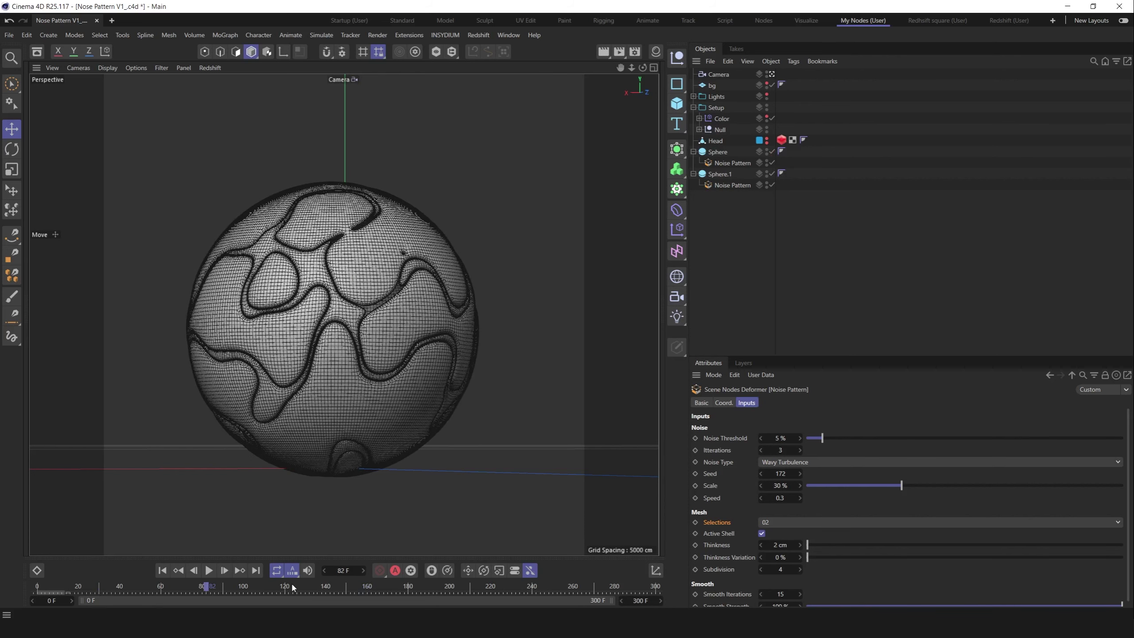
pyautogui.moveTo(376, 589); pyautogui.dragTo(528, 589)
pyautogui.click(233, 587)
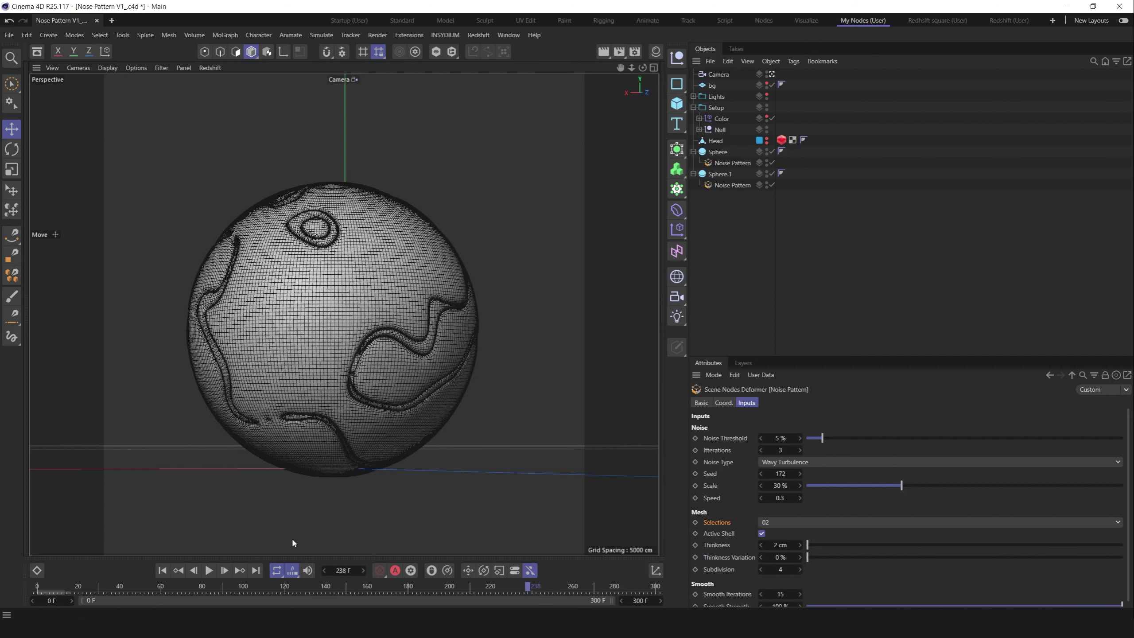
# Delete Sphere.1 and keep the original Sphere's Noise Pattern deformer on selection 01
pyautogui.click(720, 175)
pyautogui.press('Delete')
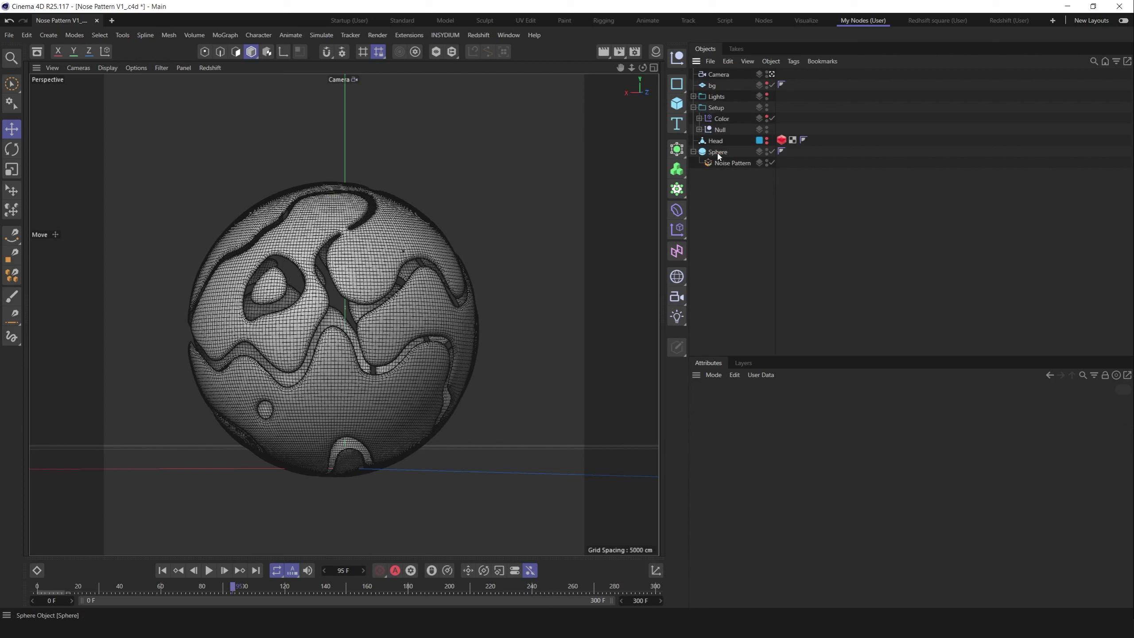
pyautogui.click(719, 153)
pyautogui.click(732, 162)
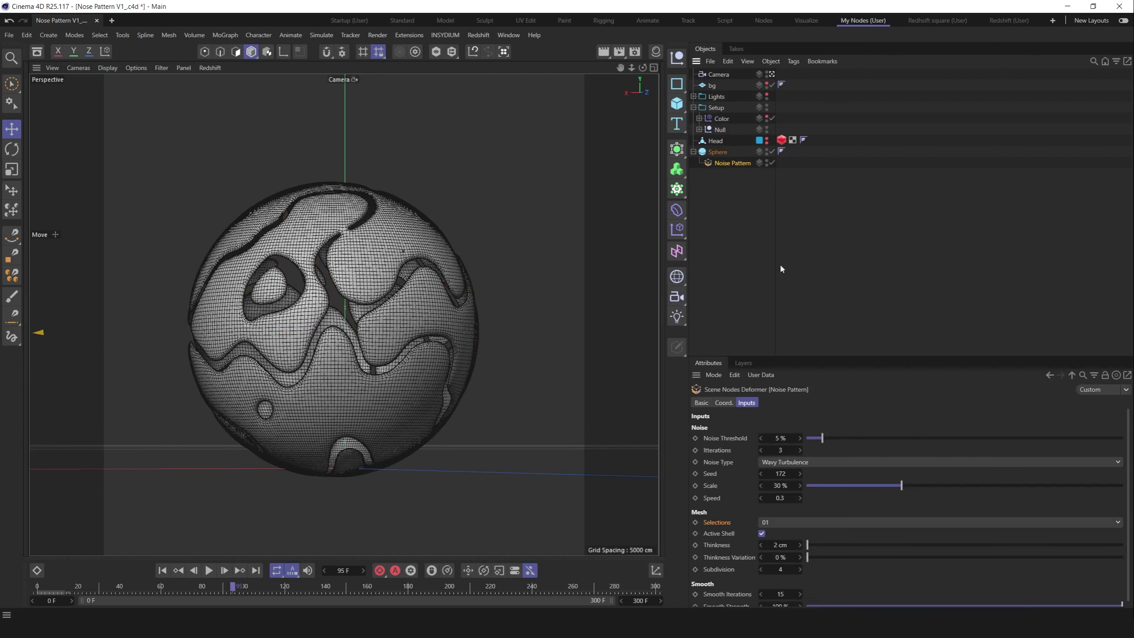
pyautogui.click(772, 522)
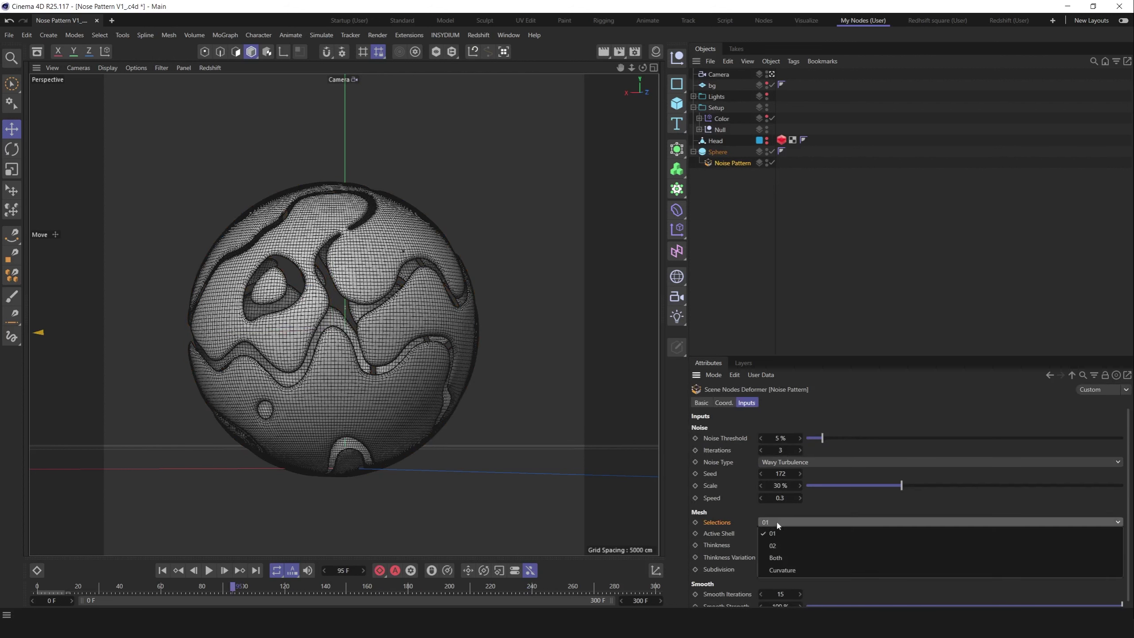
pyautogui.click(947, 315)
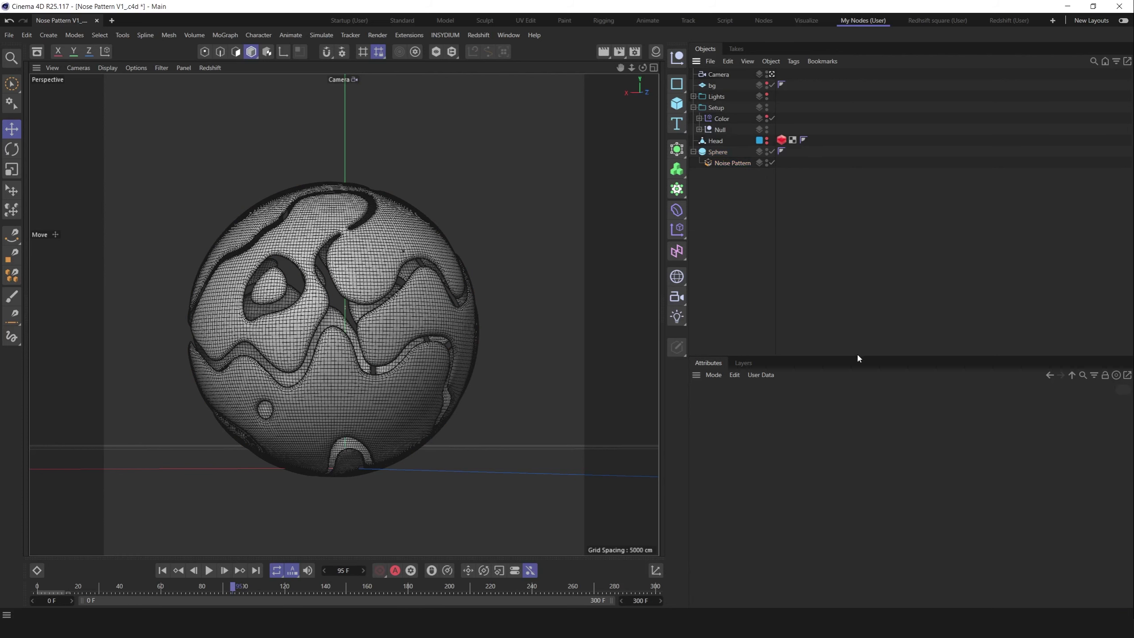
# Turn off Active Shell on the Noise Pattern deformer and rewind to frame 50
pyautogui.moveTo(857, 357); pyautogui.dragTo(849, 260)
pyautogui.click(715, 163)
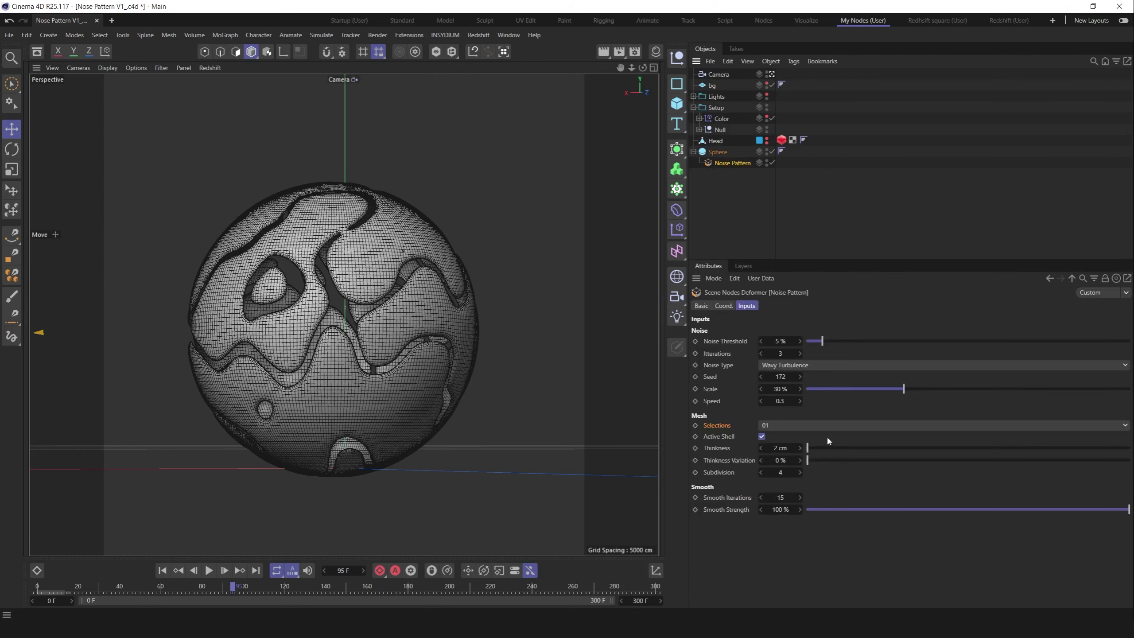
pyautogui.click(761, 437)
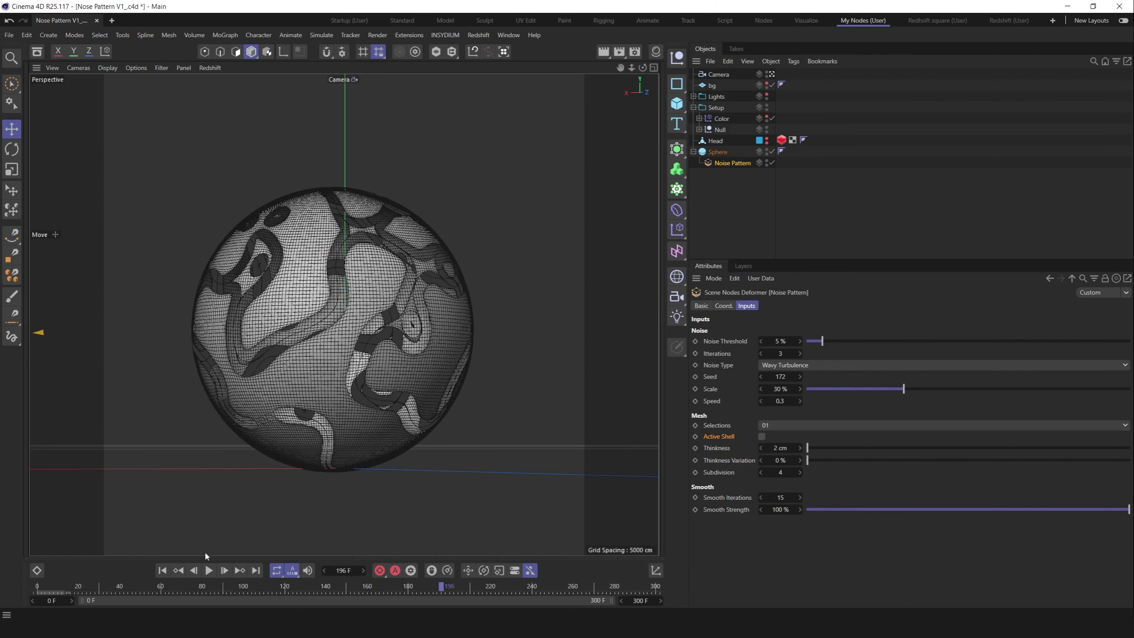
pyautogui.moveTo(205, 554); pyautogui.dragTo(140, 553)
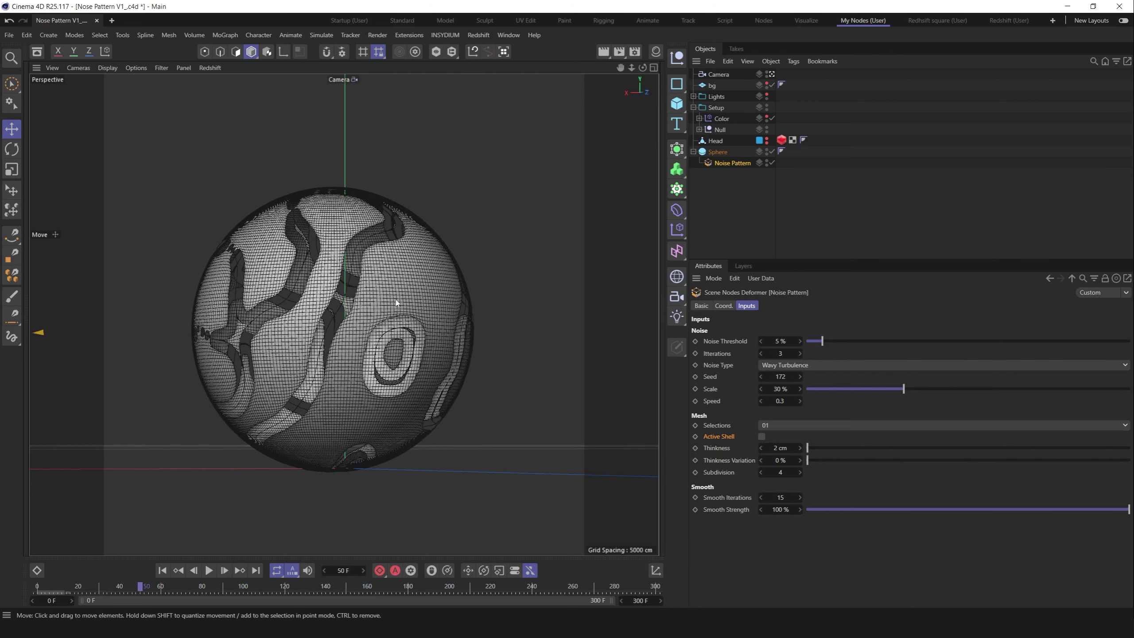
pyautogui.click(442, 366)
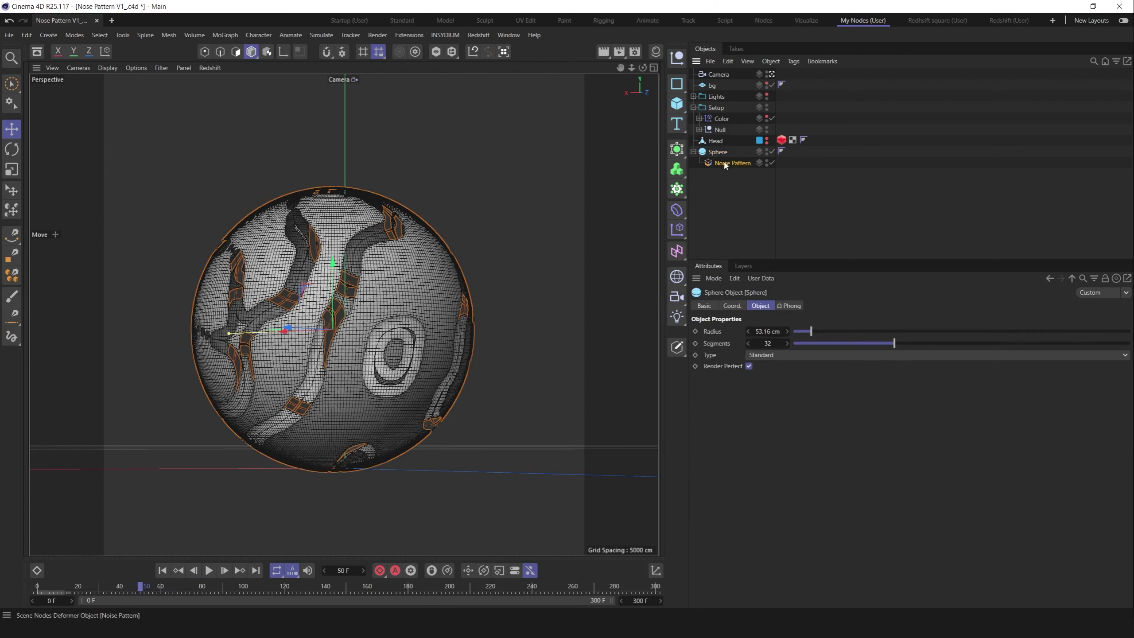
# Turn Active Shell back on with a 40 cm Thickness and preview the animation
pyautogui.click(741, 163)
pyautogui.click(761, 437)
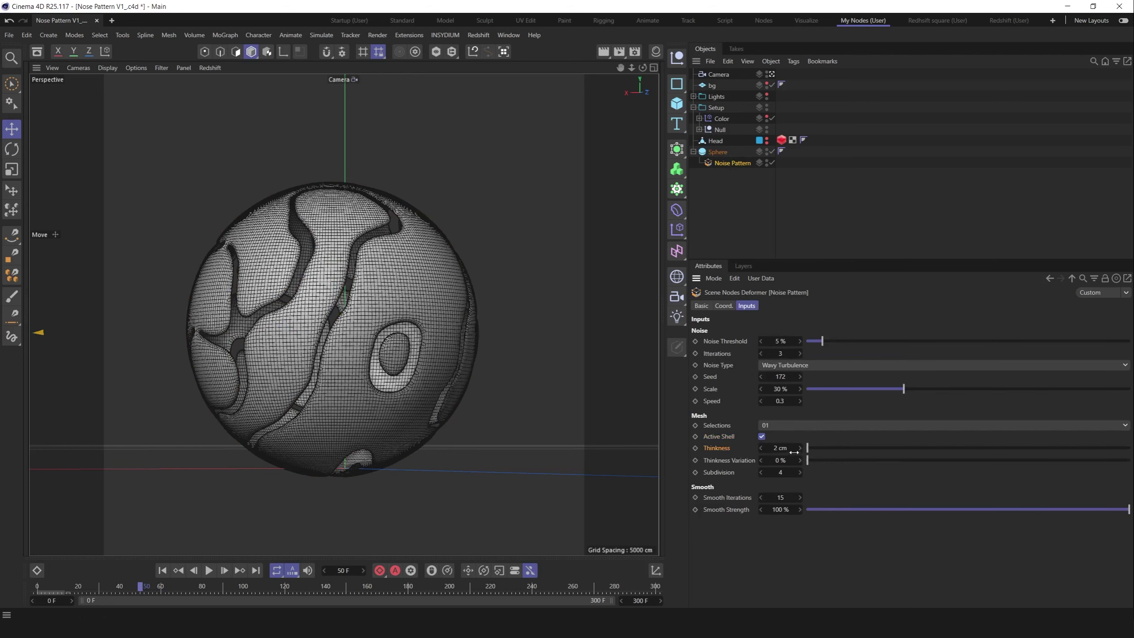
pyautogui.doubleClick(781, 448)
pyautogui.write('40')
pyautogui.press('Return')
pyautogui.moveTo(99, 588); pyautogui.dragTo(276, 594)
# Reduce the shell Thickness to 20 cm and set Thickness Variation to 100 %
pyautogui.doubleClick(781, 448)
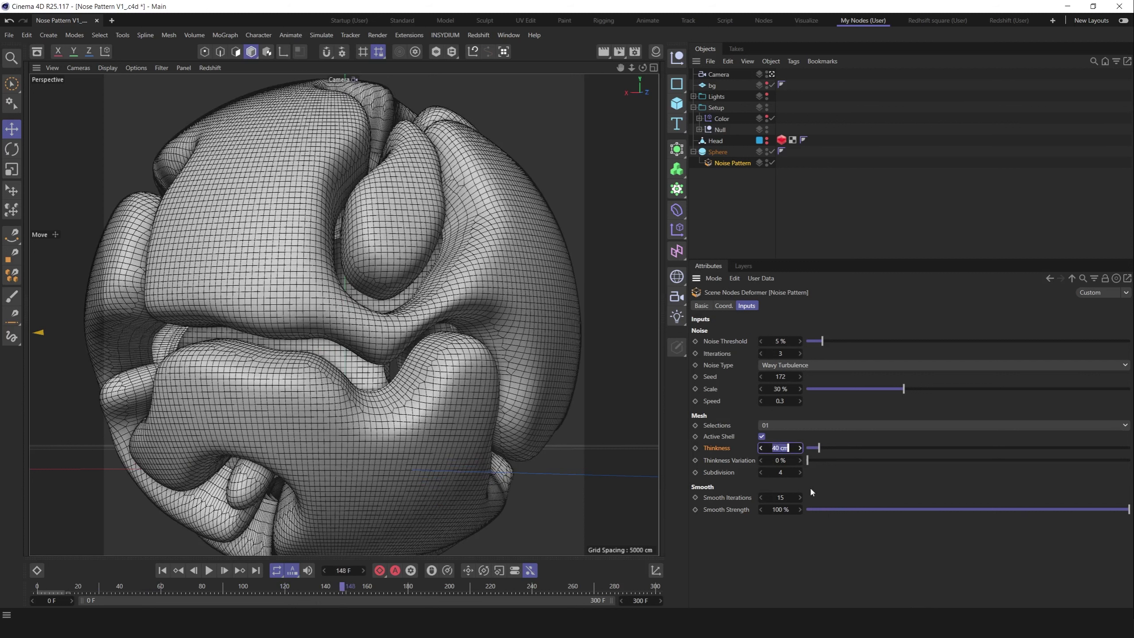
pyautogui.write('20')
pyautogui.press('Return')
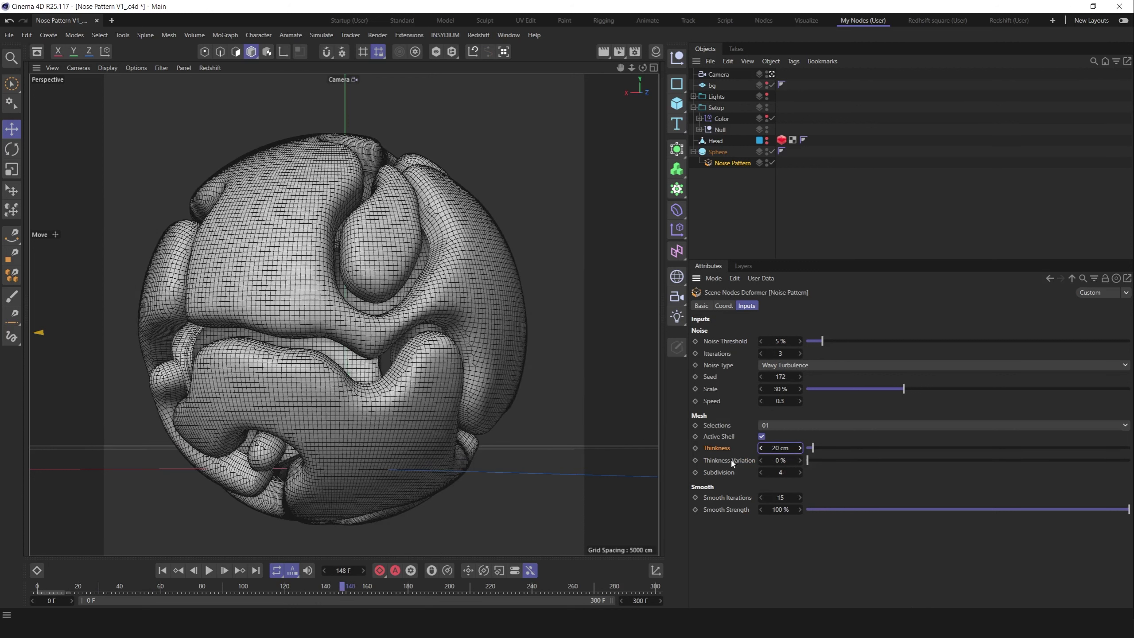
pyautogui.click(707, 462)
pyautogui.doubleClick(781, 461)
pyautogui.write('100')
pyautogui.press('Return')
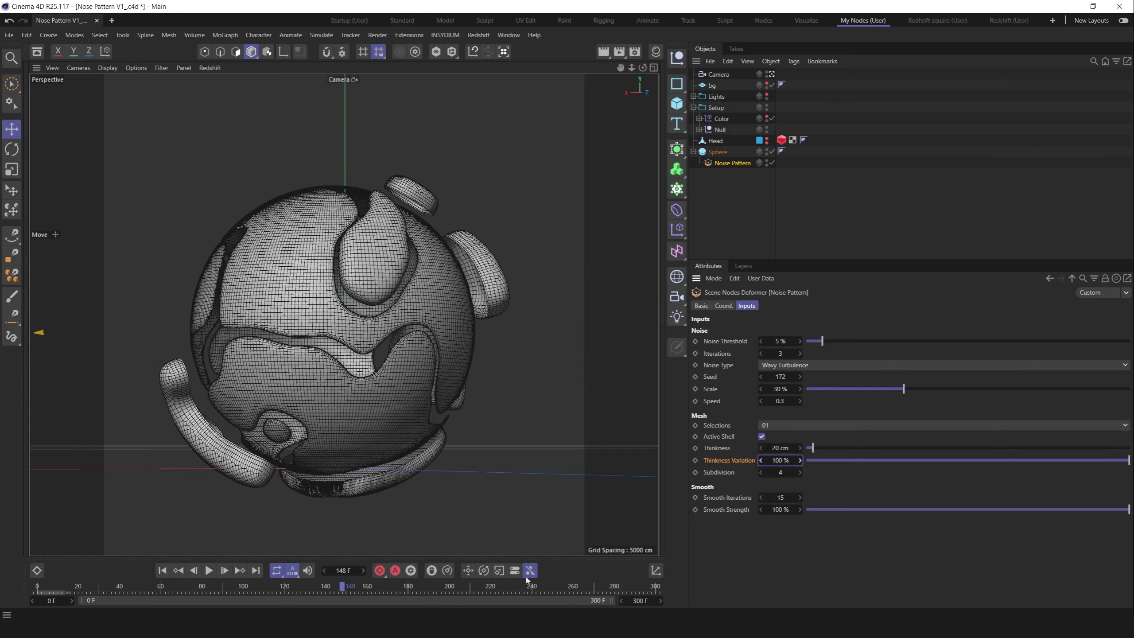
pyautogui.moveTo(102, 586); pyautogui.dragTo(538, 589)
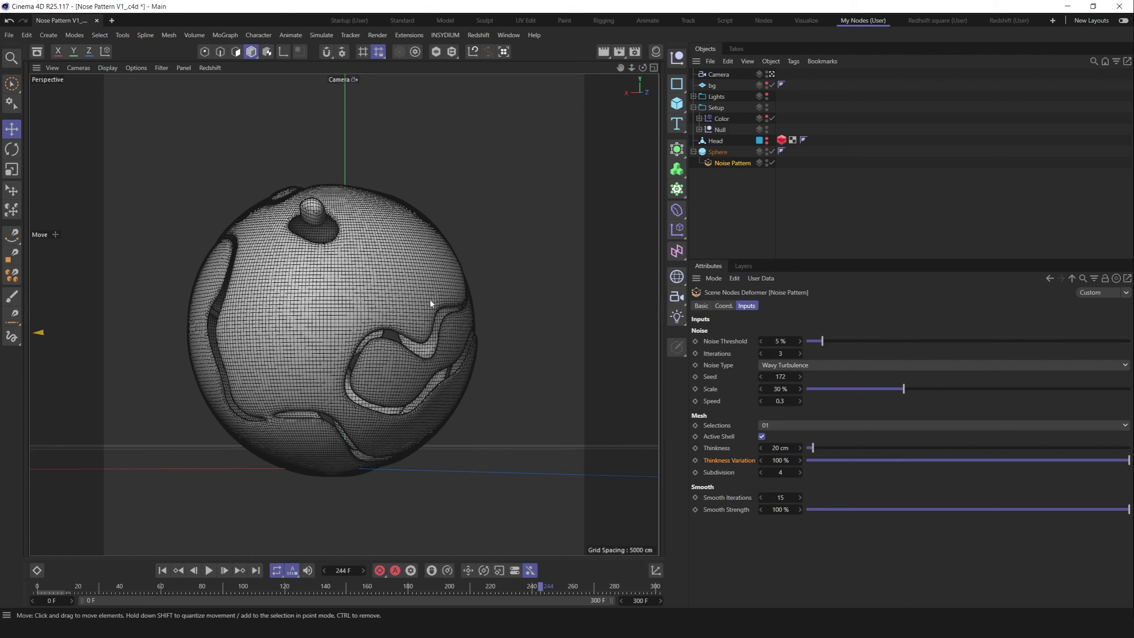
# Thin the shell Thickness to 10 cm
pyautogui.doubleClick(780, 447)
pyautogui.write('10')
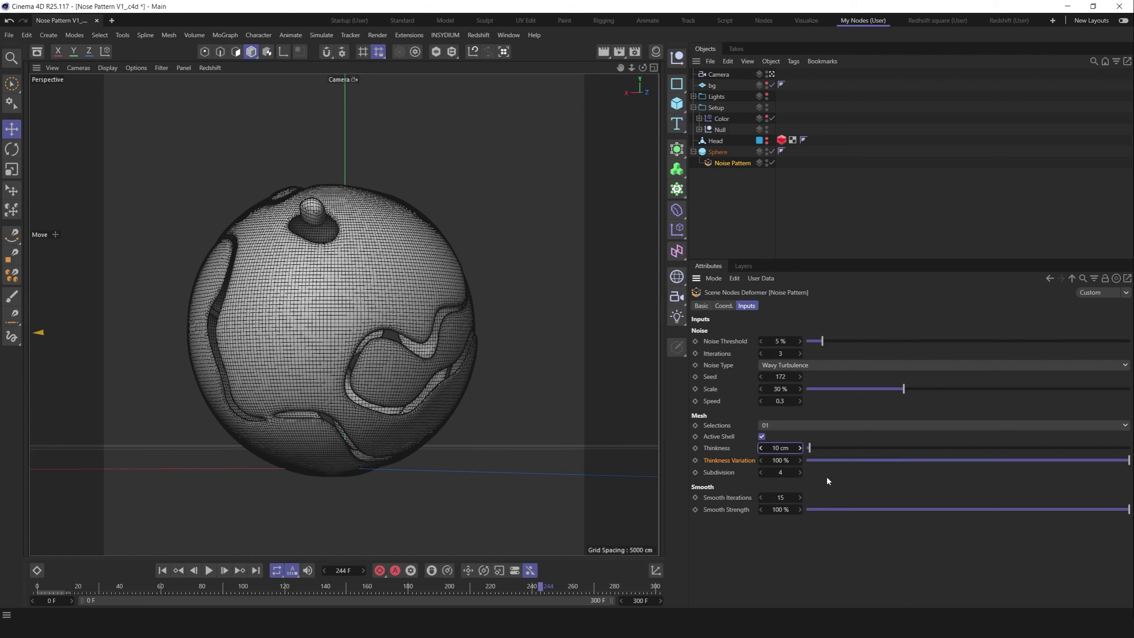
pyautogui.press('Return')
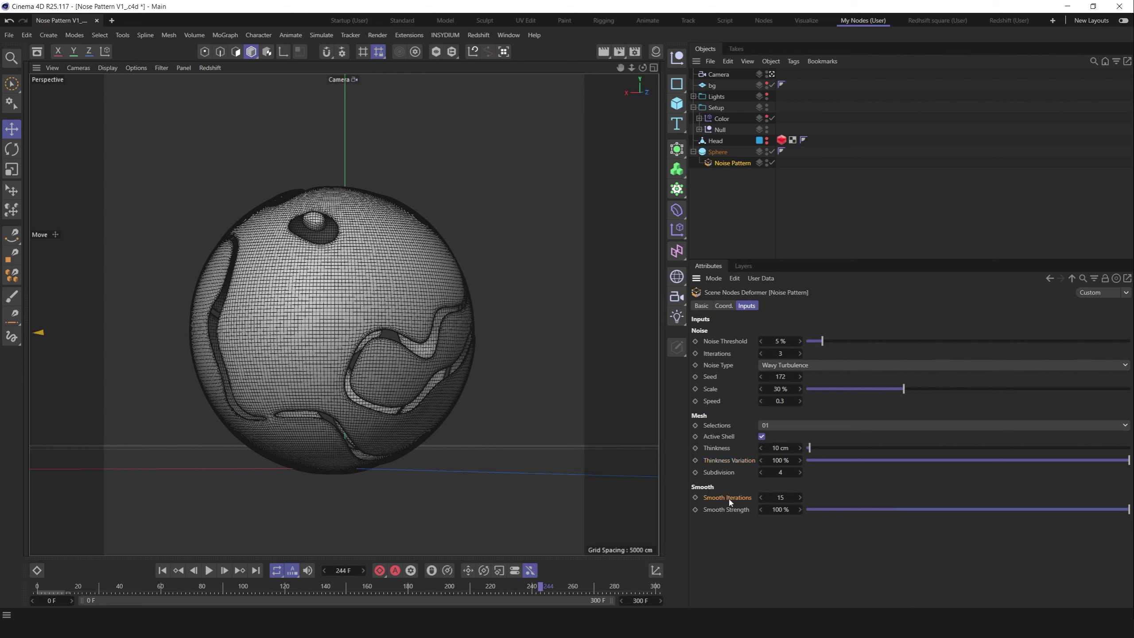
# Try 10 Smooth Iterations, settle on 15, and drag Smooth Strength to 0 %
pyautogui.doubleClick(781, 497)
pyautogui.write('10')
pyautogui.press('Return')
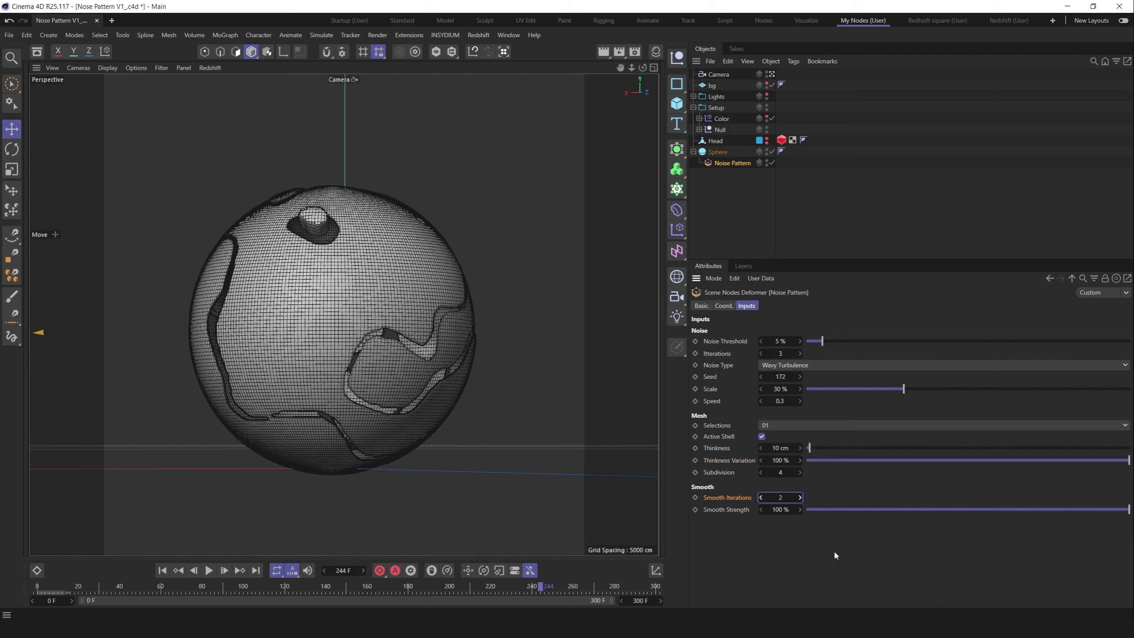
pyautogui.doubleClick(780, 497)
pyautogui.write('15')
pyautogui.press('Return')
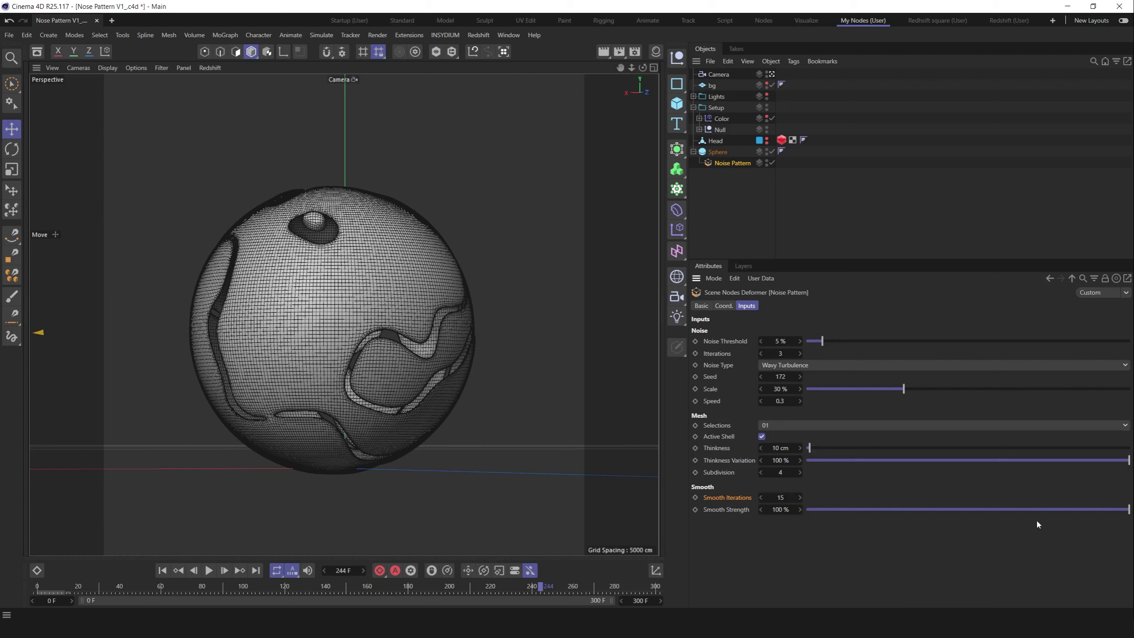
pyautogui.moveTo(1033, 512); pyautogui.dragTo(544, 499)
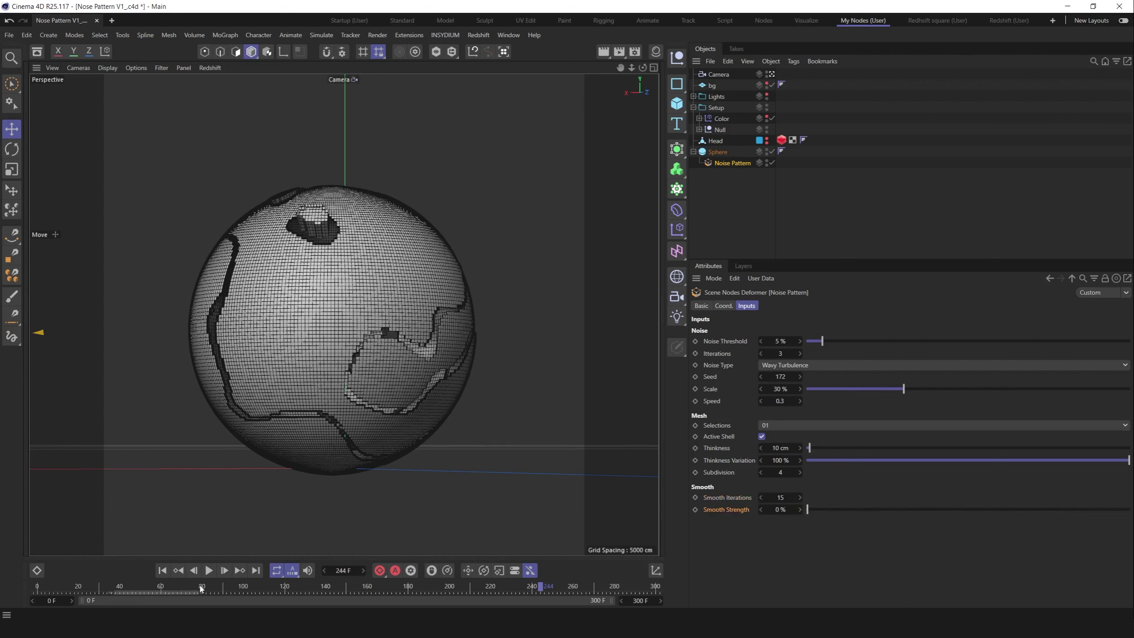
# Scrub back to early frames and set Smooth Strength to 100 %
pyautogui.click(277, 592)
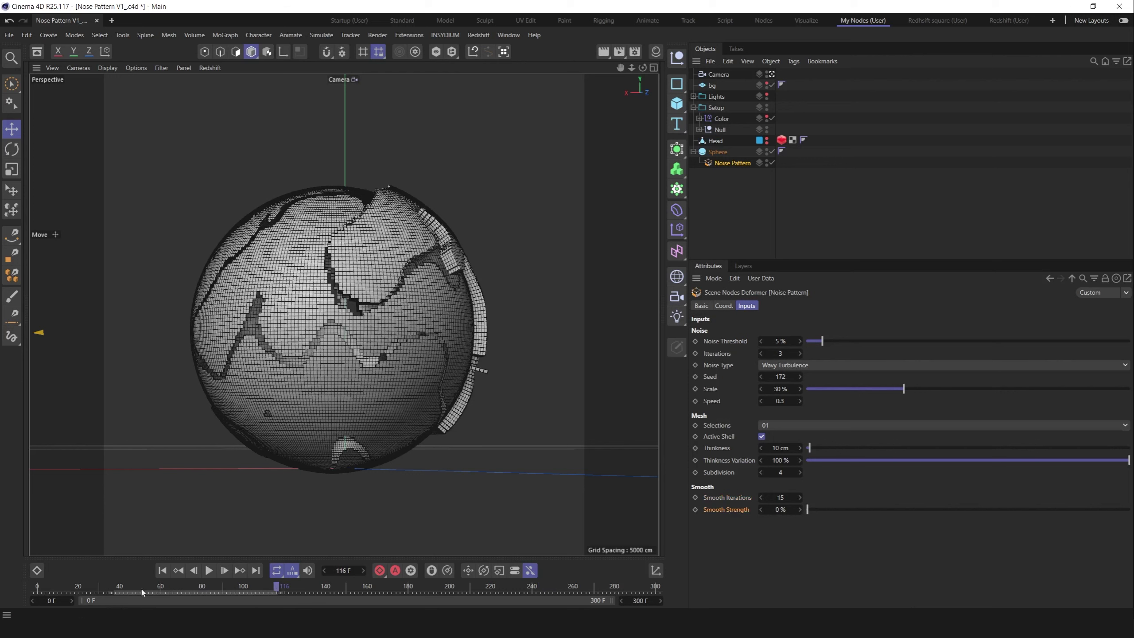
pyautogui.moveTo(141, 590); pyautogui.dragTo(101, 589)
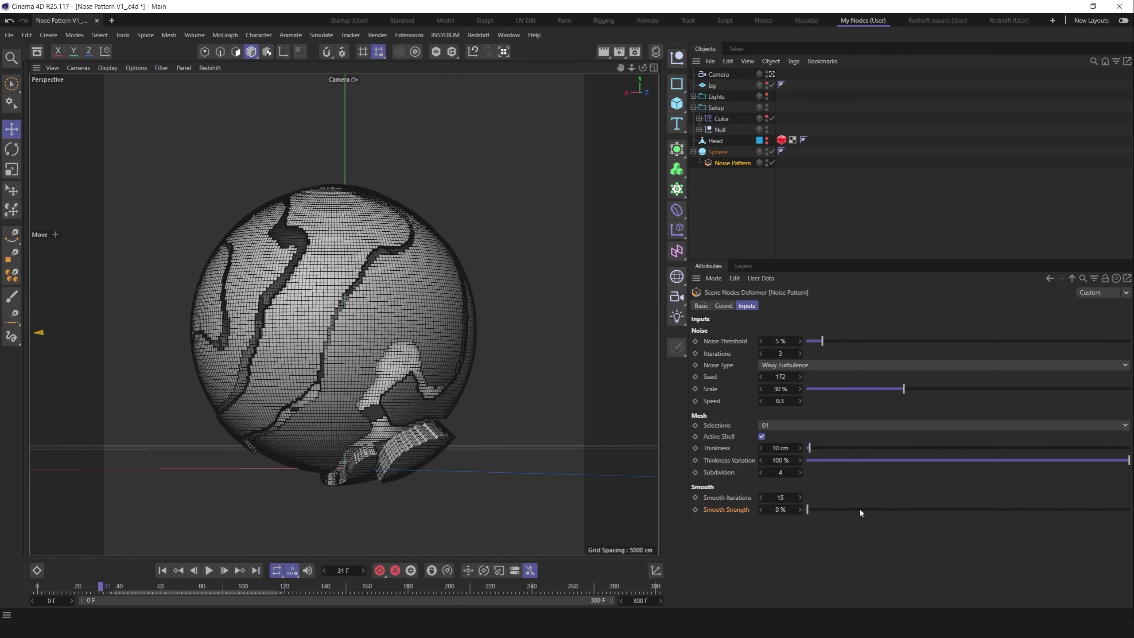
pyautogui.doubleClick(780, 509)
pyautogui.write('100')
pyautogui.press('Return')
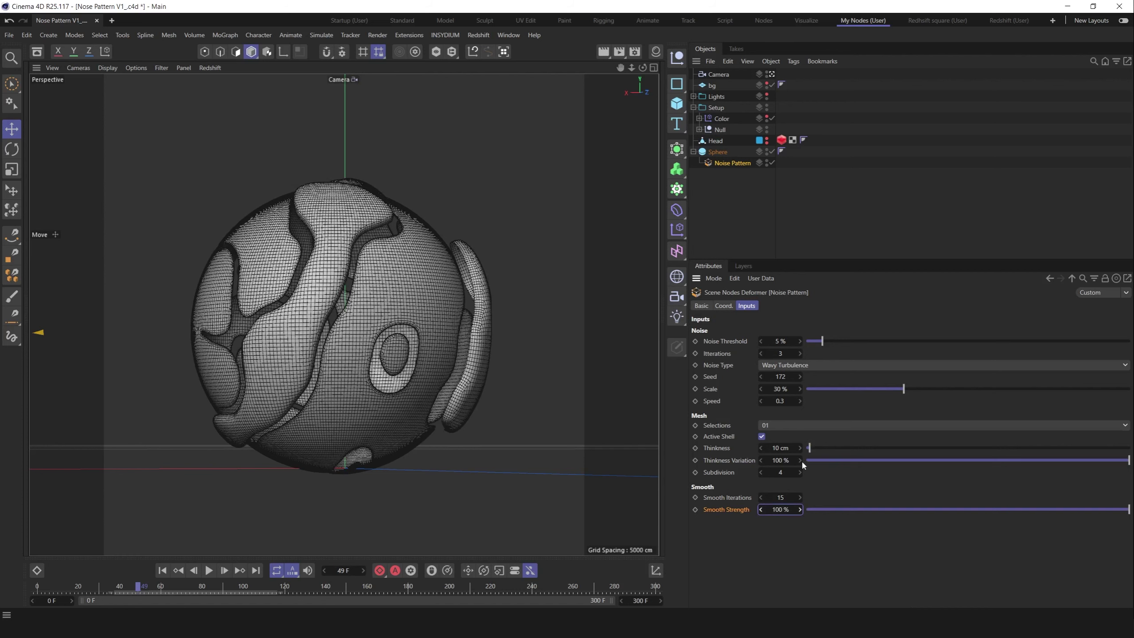
# Set Thickness Variation to 0 % and Thickness to 2 cm, then nudge it to 4 cm
pyautogui.doubleClick(780, 461)
pyautogui.write('0')
pyautogui.press('Return')
pyautogui.doubleClick(781, 447)
pyautogui.write('2')
pyautogui.press('Return')
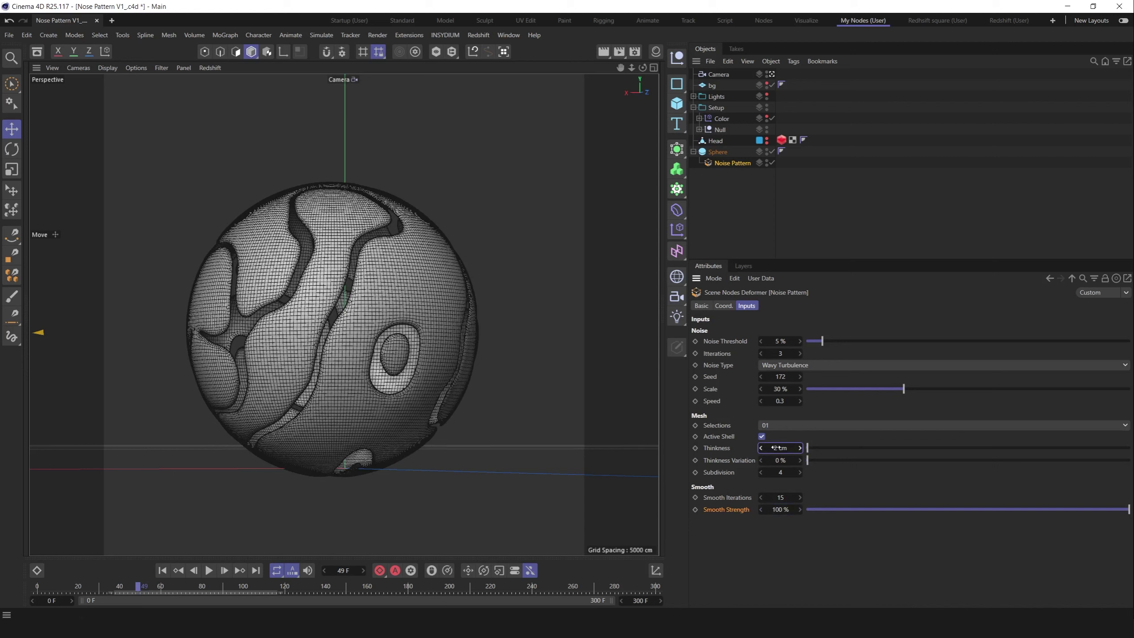
pyautogui.moveTo(777, 447); pyautogui.dragTo(837, 471)
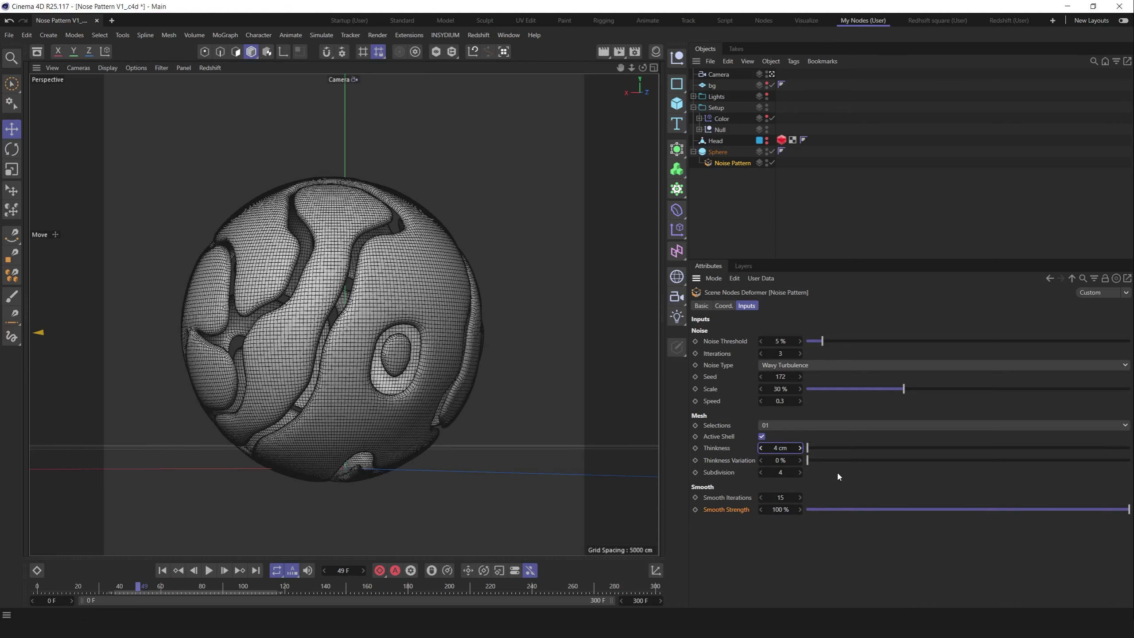
# Open the Noise Pattern node graph, shift the Selection node right, and enter the Selection group
pyautogui.doubleClick(708, 164)
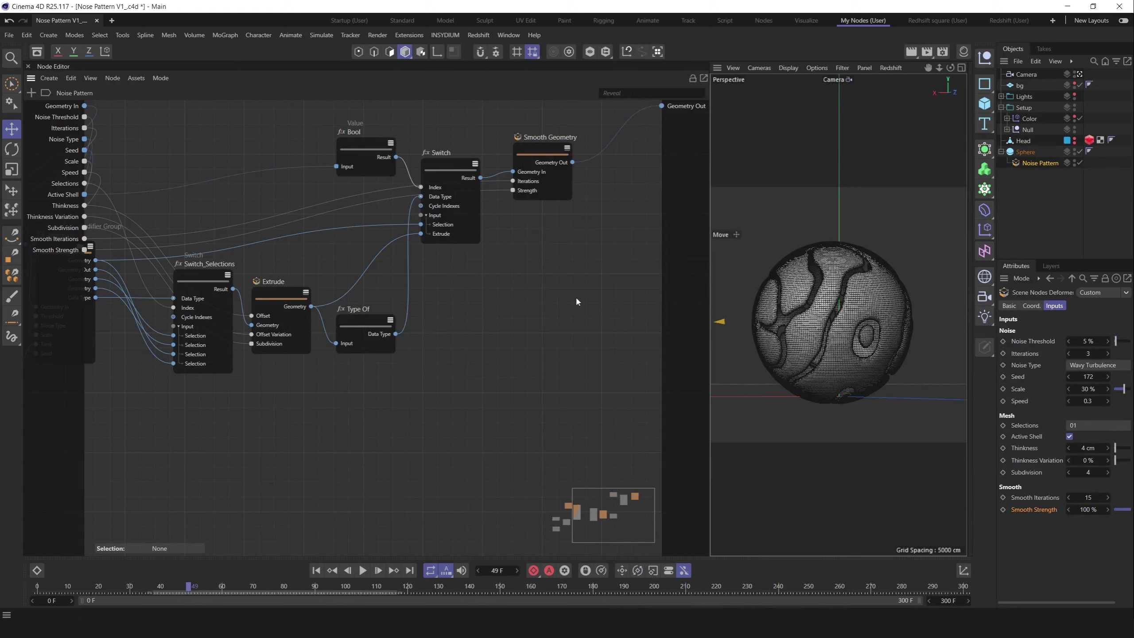
pyautogui.moveTo(504, 300); pyautogui.dragTo(583, 305, button='middle')
pyautogui.scroll(-3, 596, 321)
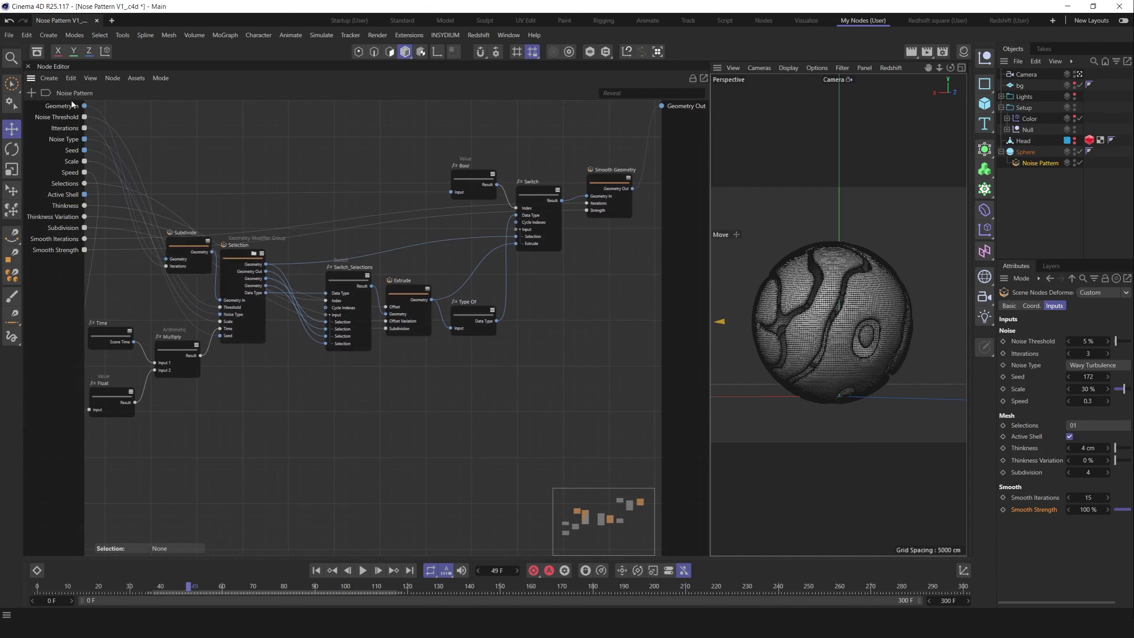
pyautogui.click(1007, 154)
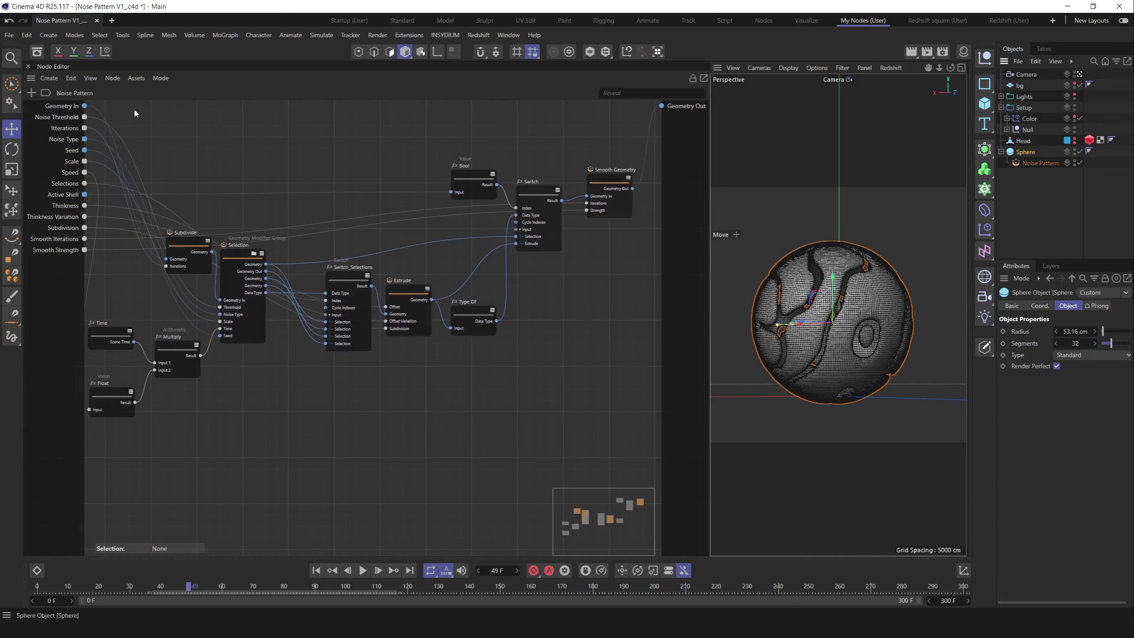
pyautogui.click(246, 258)
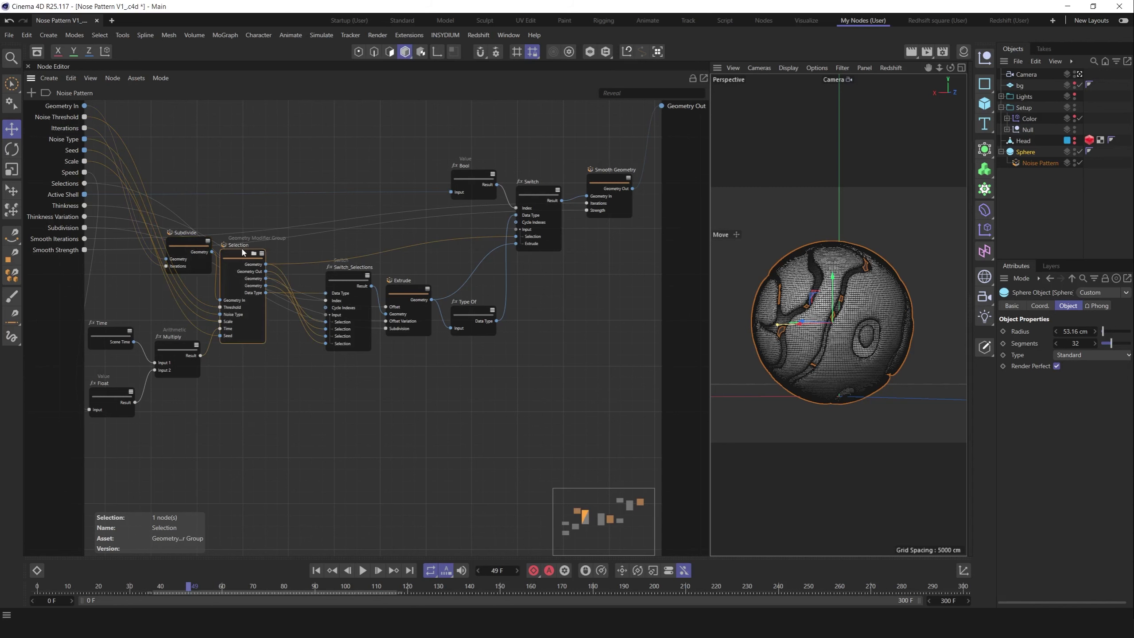
pyautogui.moveTo(245, 255); pyautogui.dragTo(259, 261)
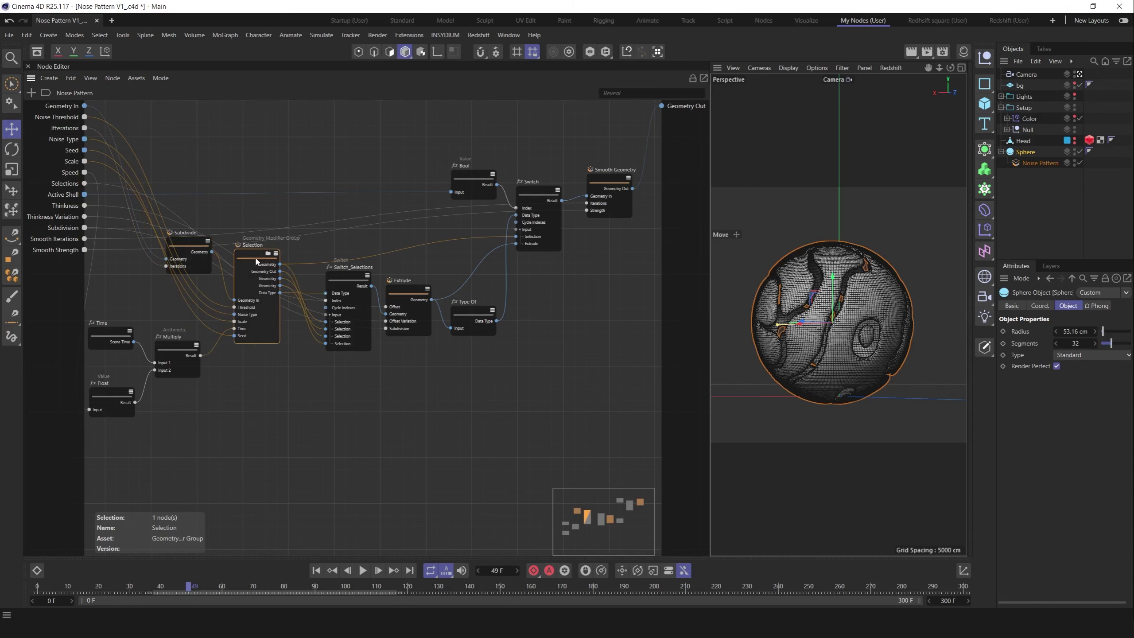
pyautogui.doubleClick(257, 262)
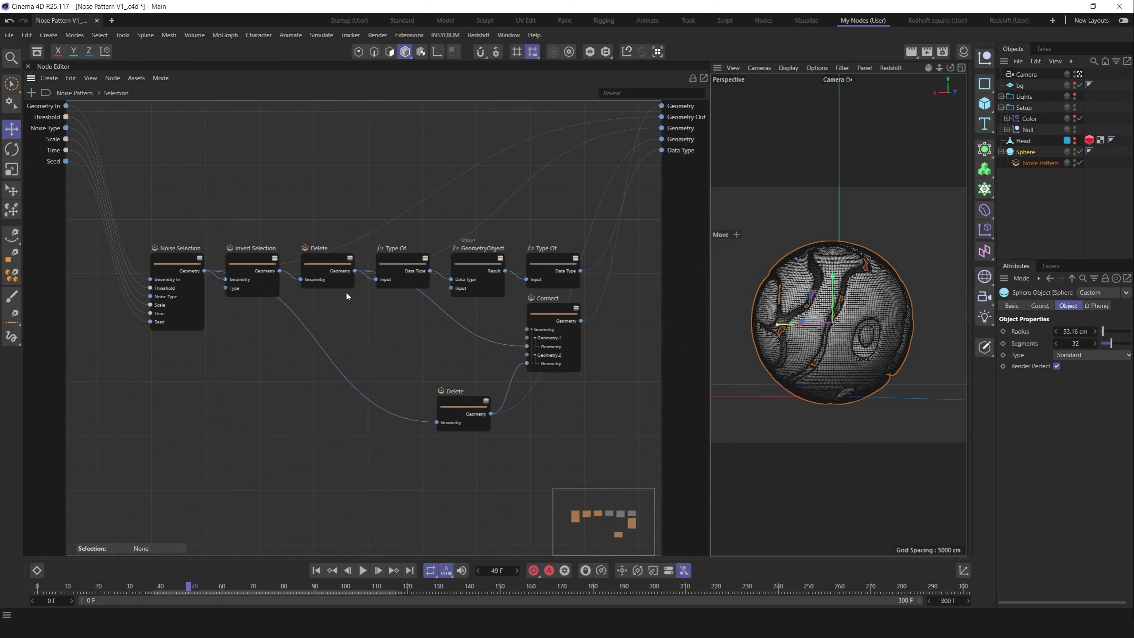
# Move the lower Delete node up beside Connect and the Type Of node below the Delete row
pyautogui.click(249, 265)
pyautogui.click(325, 266)
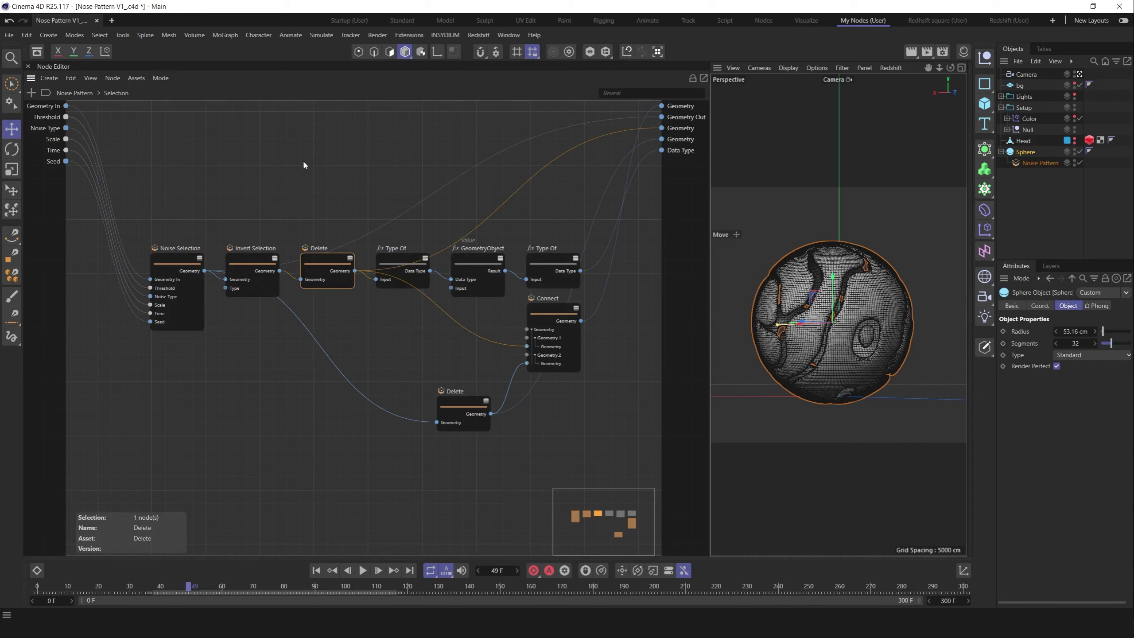
pyautogui.moveTo(469, 400); pyautogui.dragTo(459, 349)
pyautogui.moveTo(388, 244); pyautogui.dragTo(375, 293)
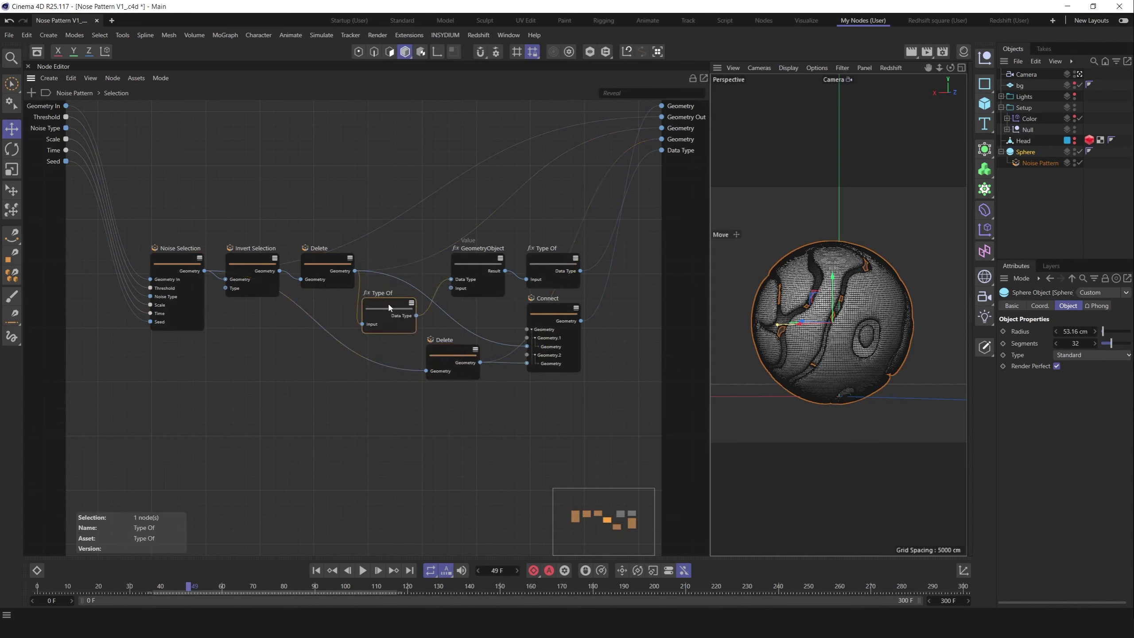
pyautogui.click(79, 92)
# Inspect the Switch_Selections node and the deformer's Selections input parameter
pyautogui.click(348, 276)
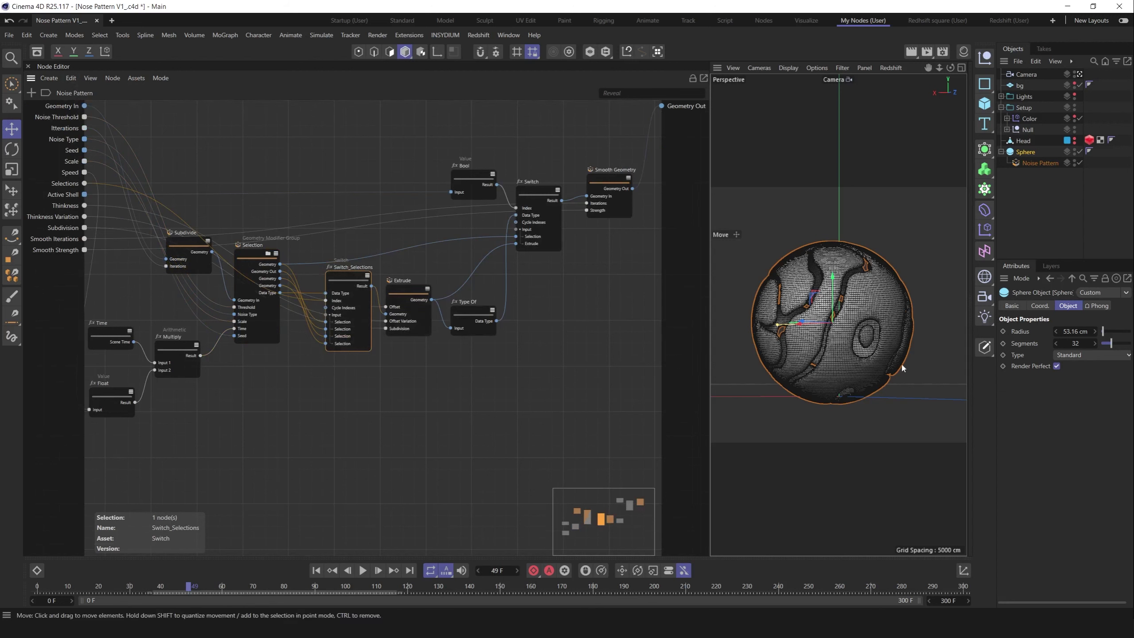
pyautogui.click(1041, 162)
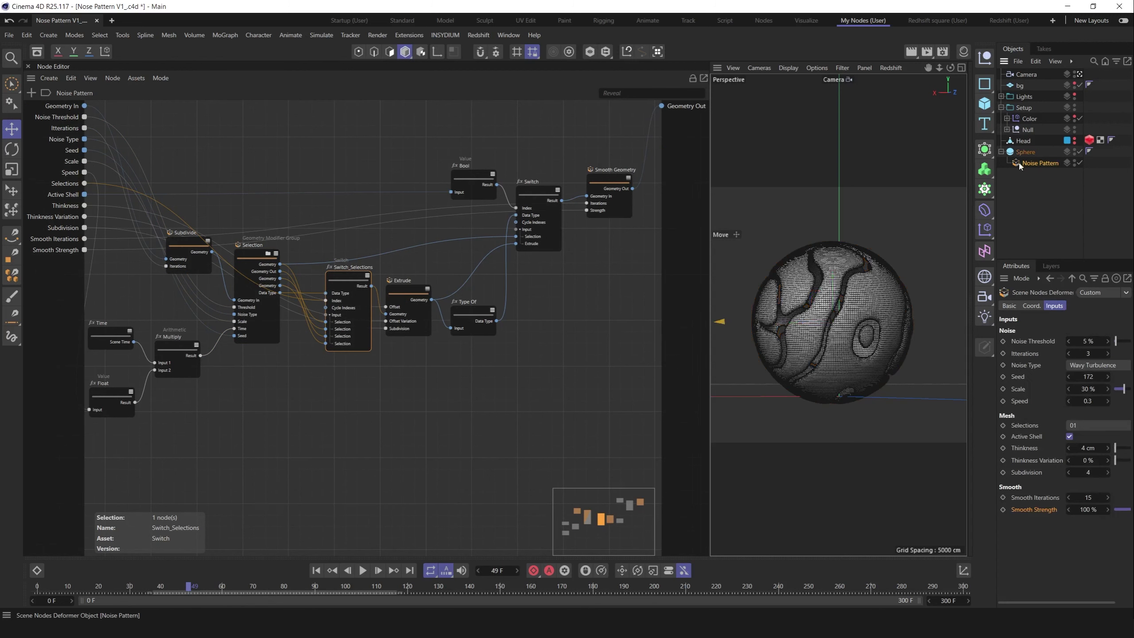
pyautogui.click(1020, 427)
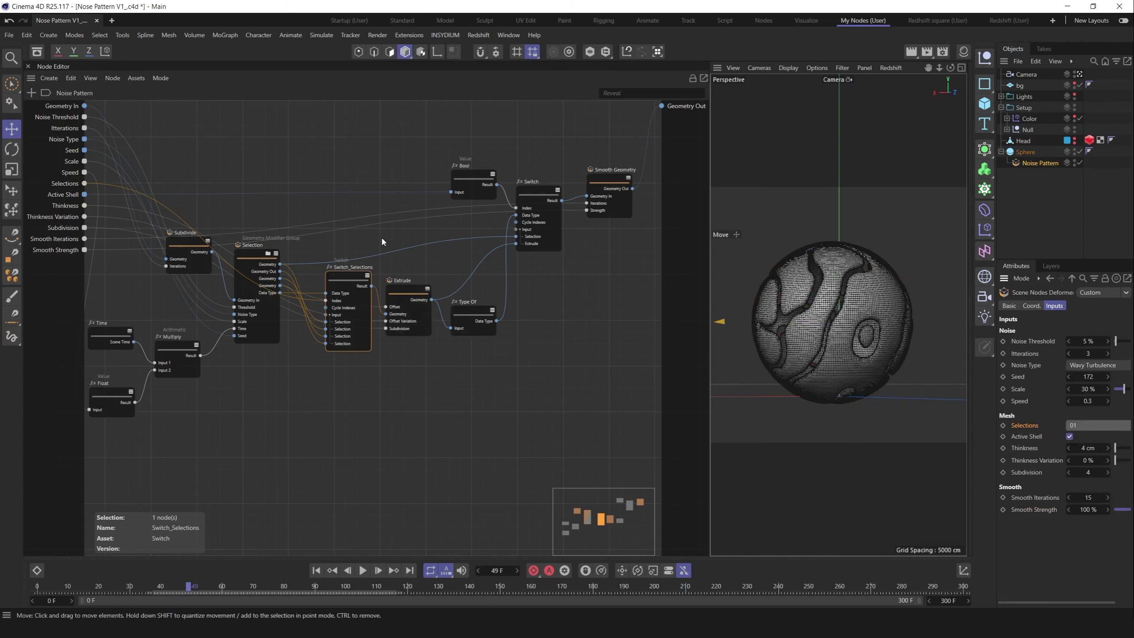
pyautogui.moveTo(146, 336); pyautogui.dragTo(174, 325, button='middle')
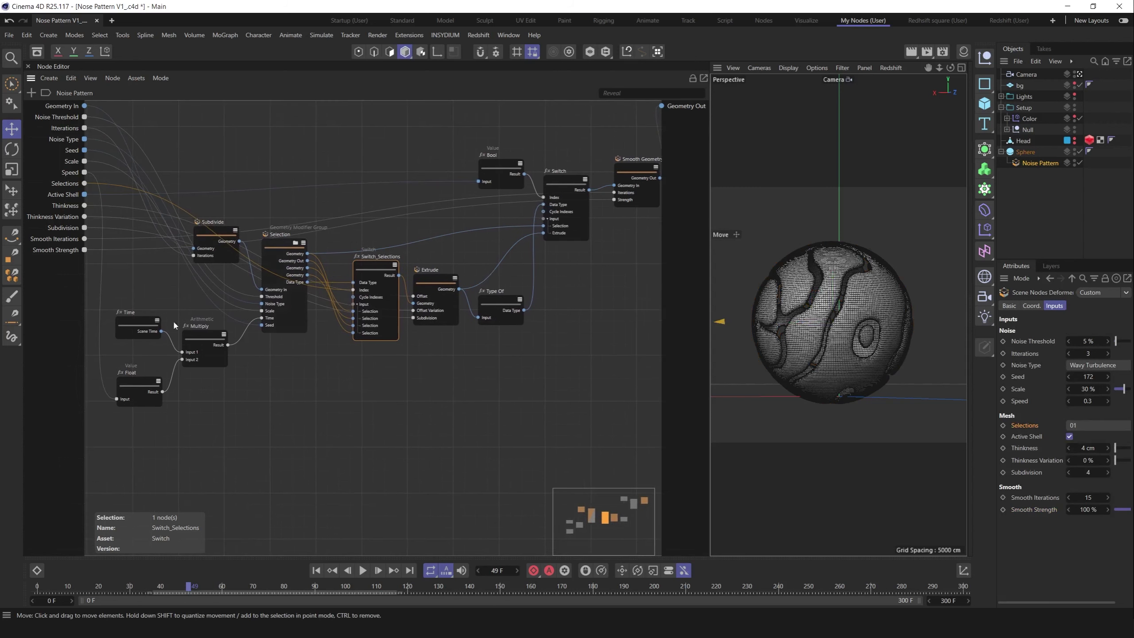
# Try wiring Scene Time into the Selection group's Time, cancel it, and recheck the group
pyautogui.click(131, 330)
pyautogui.click(135, 395)
pyautogui.click(140, 323)
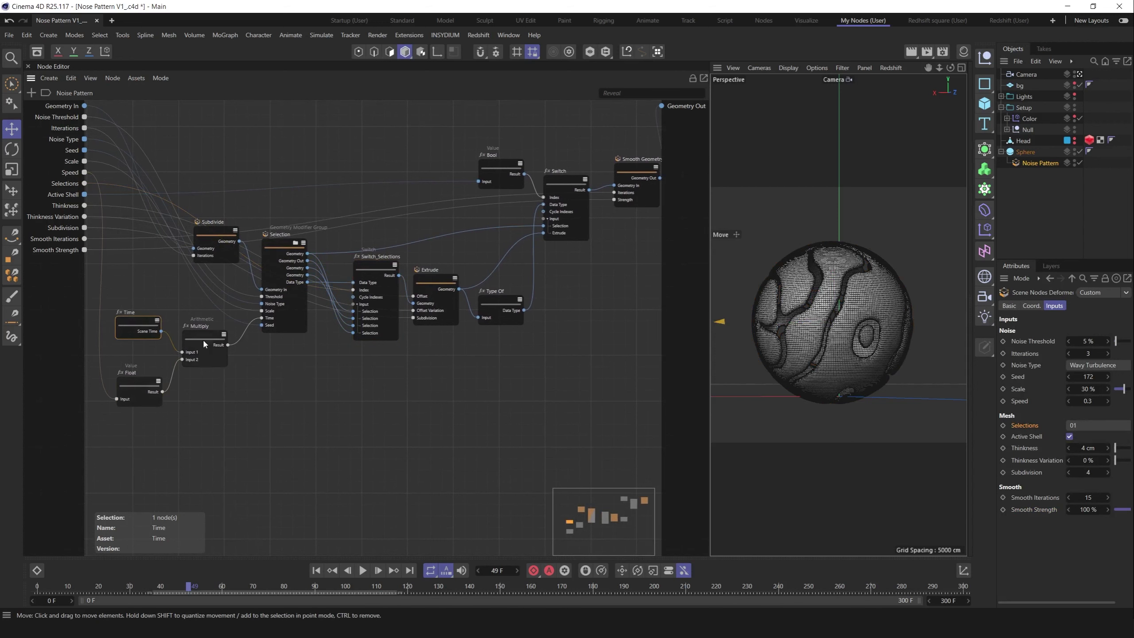
pyautogui.moveTo(161, 332); pyautogui.dragTo(110, 307)
pyautogui.click(300, 400)
pyautogui.doubleClick(275, 259)
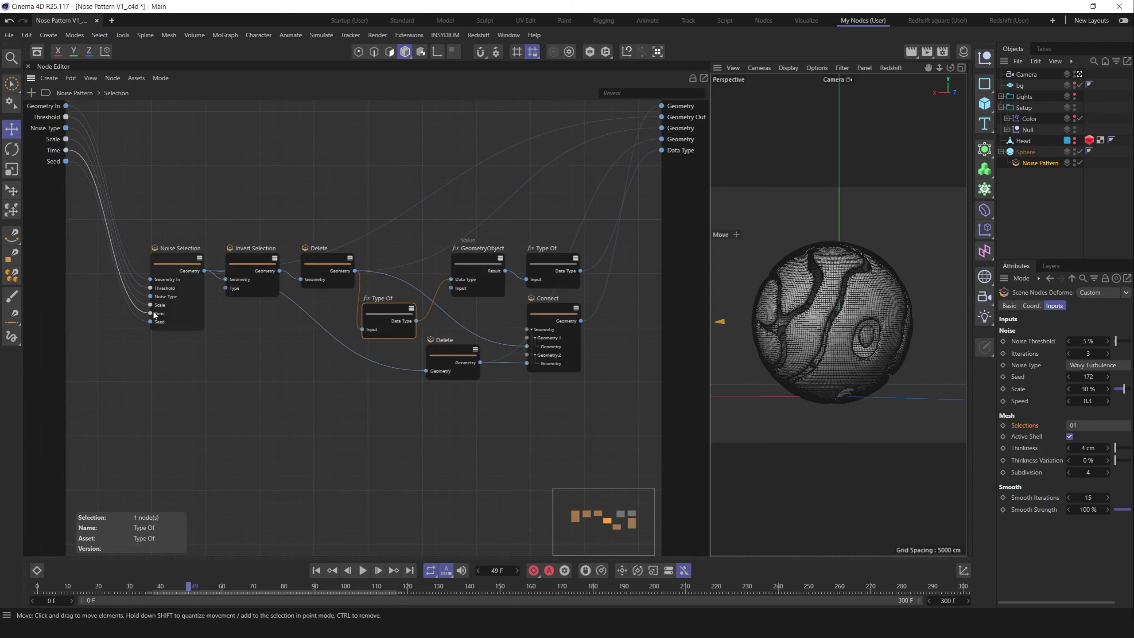
pyautogui.click(74, 93)
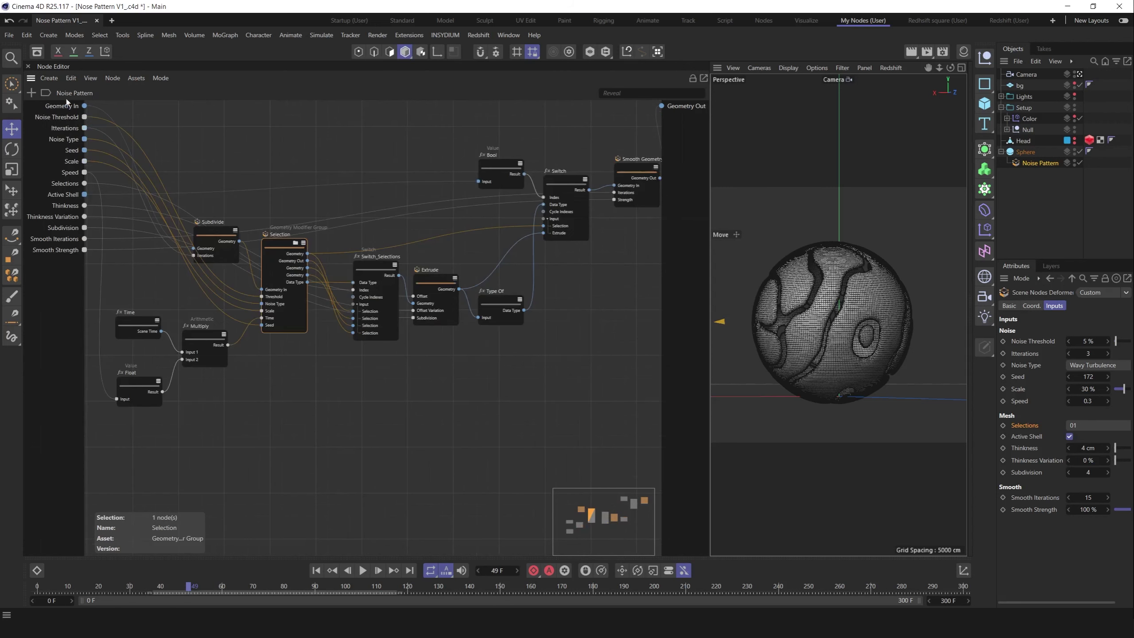
# Ungroup the Selection group and move its nodes down into the lower graph
pyautogui.rightClick(281, 245)
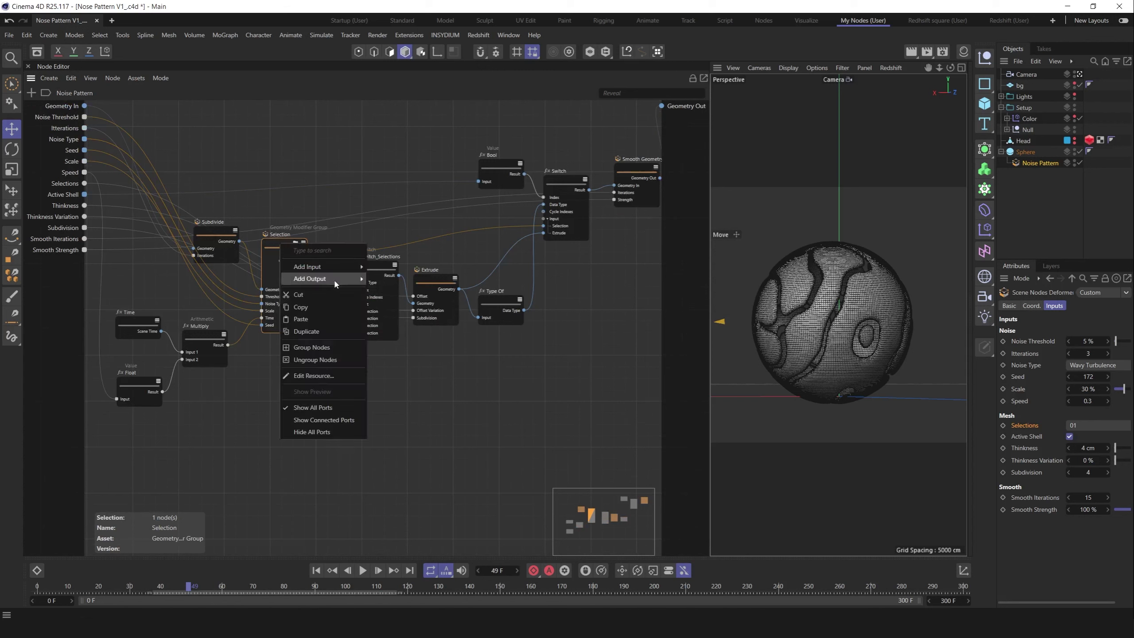
pyautogui.click(329, 360)
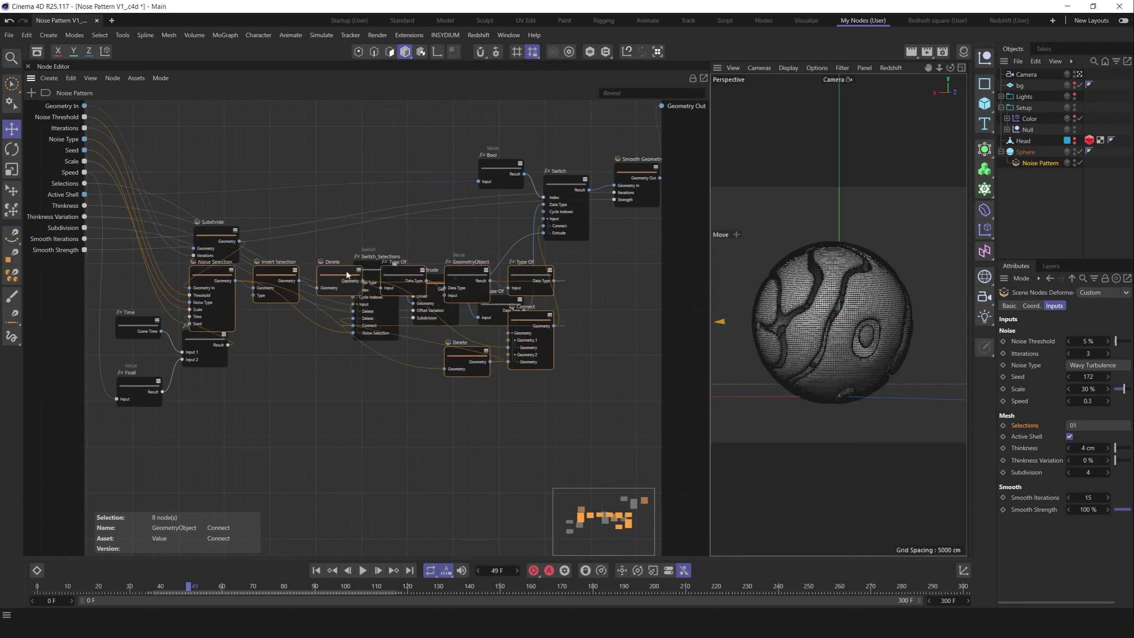
pyautogui.moveTo(348, 274); pyautogui.dragTo(410, 405)
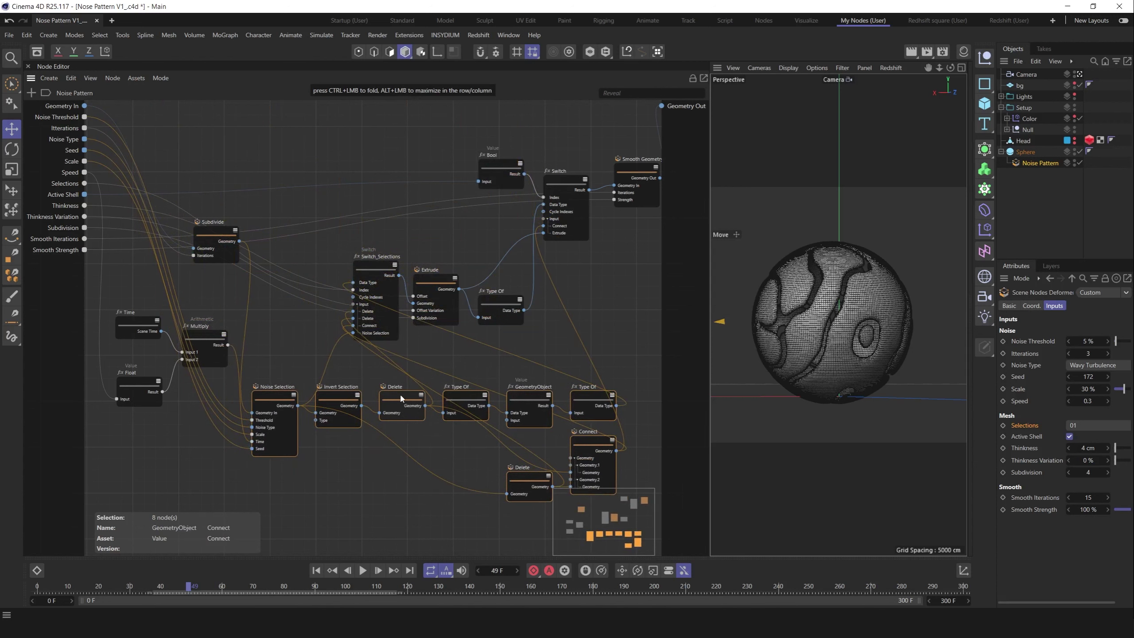
pyautogui.click(383, 485)
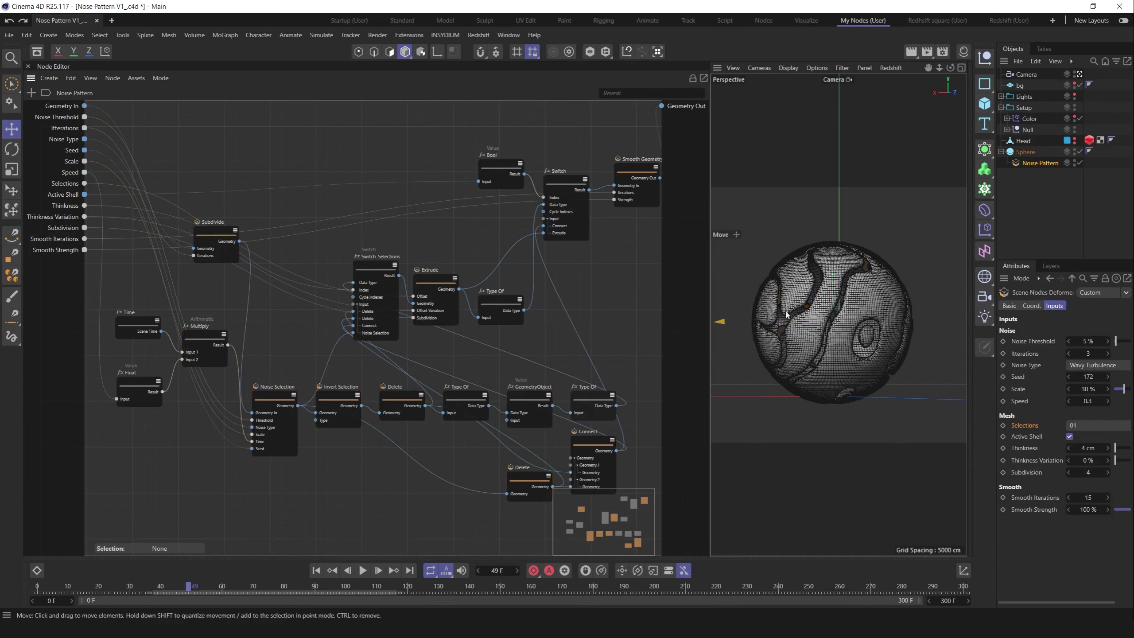
pyautogui.click(1098, 221)
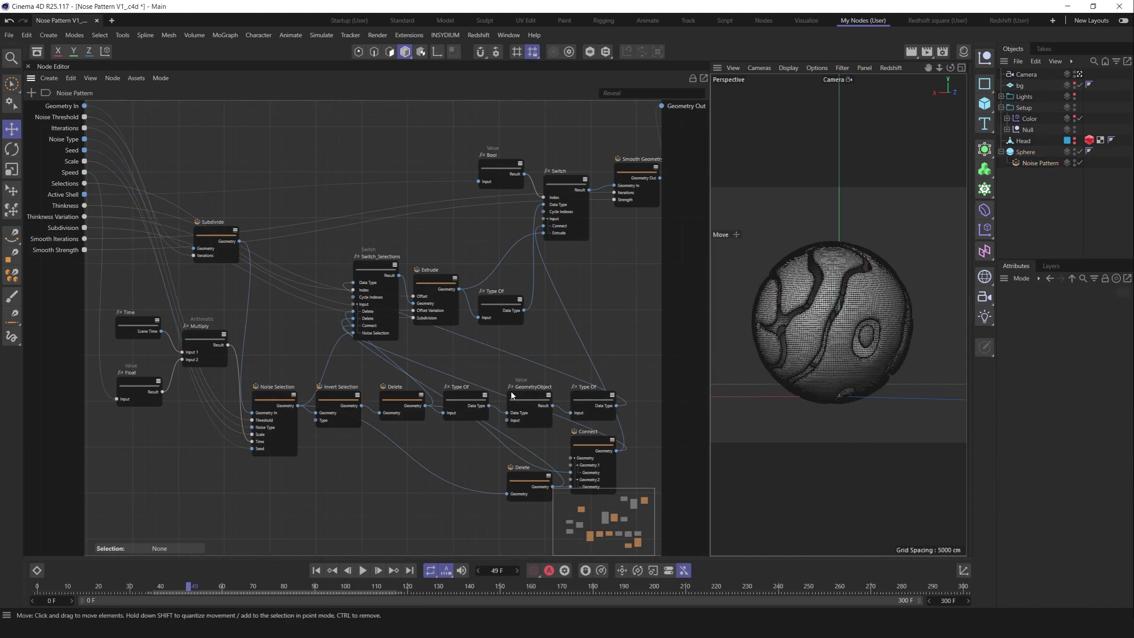
# Connect Multiply's Result to Noise Selection's Time input and widen the 3D viewport
pyautogui.click(257, 413)
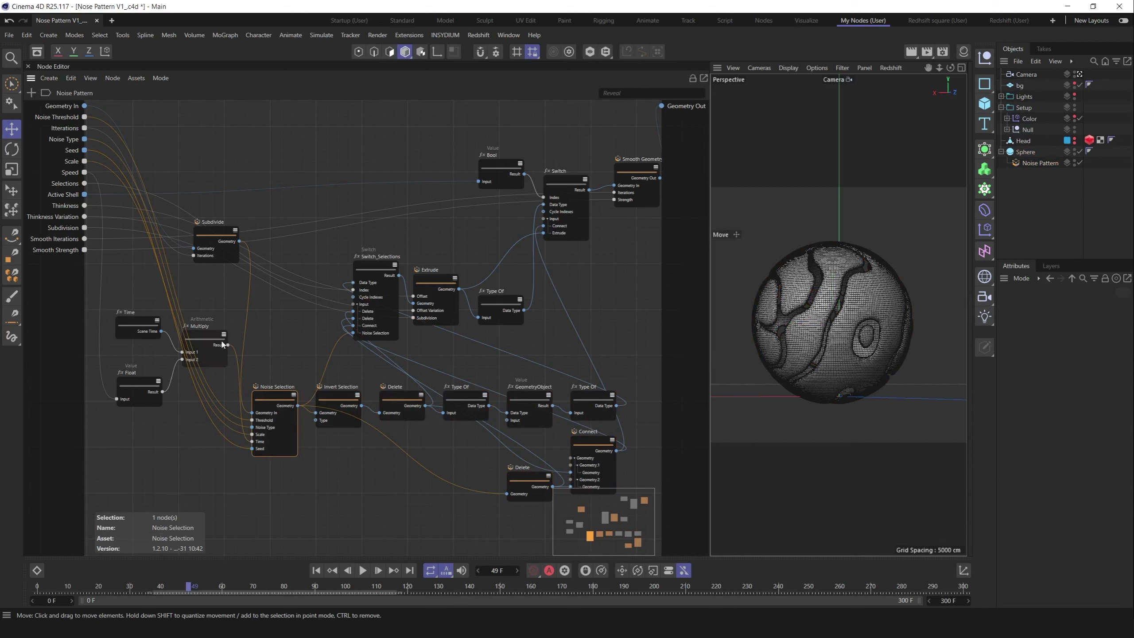
pyautogui.moveTo(228, 344); pyautogui.dragTo(254, 442)
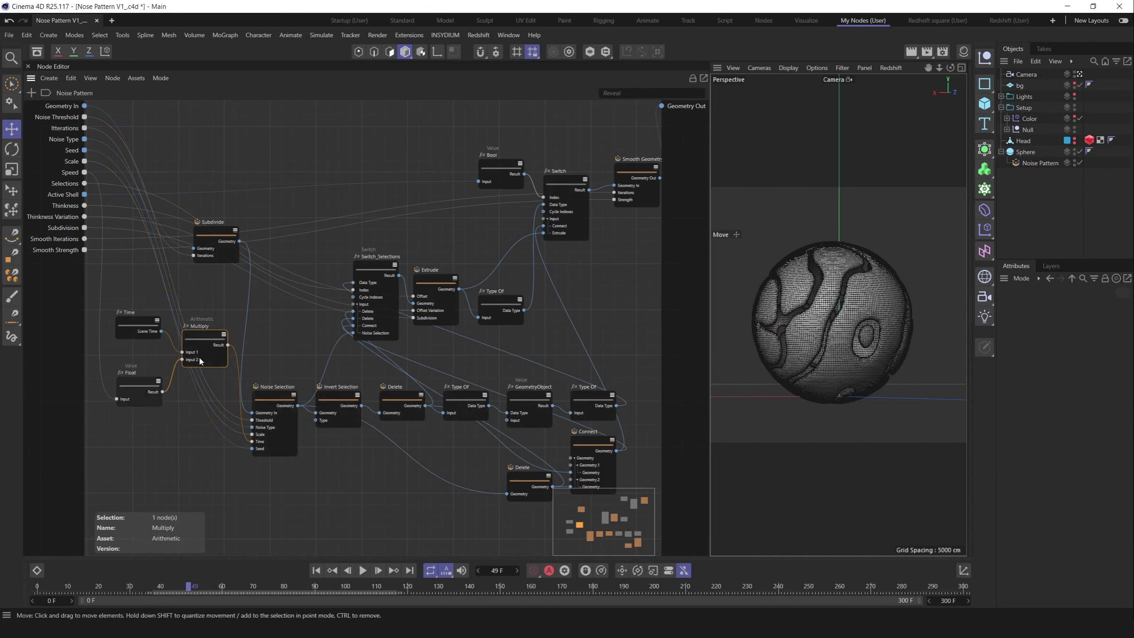
pyautogui.click(140, 385)
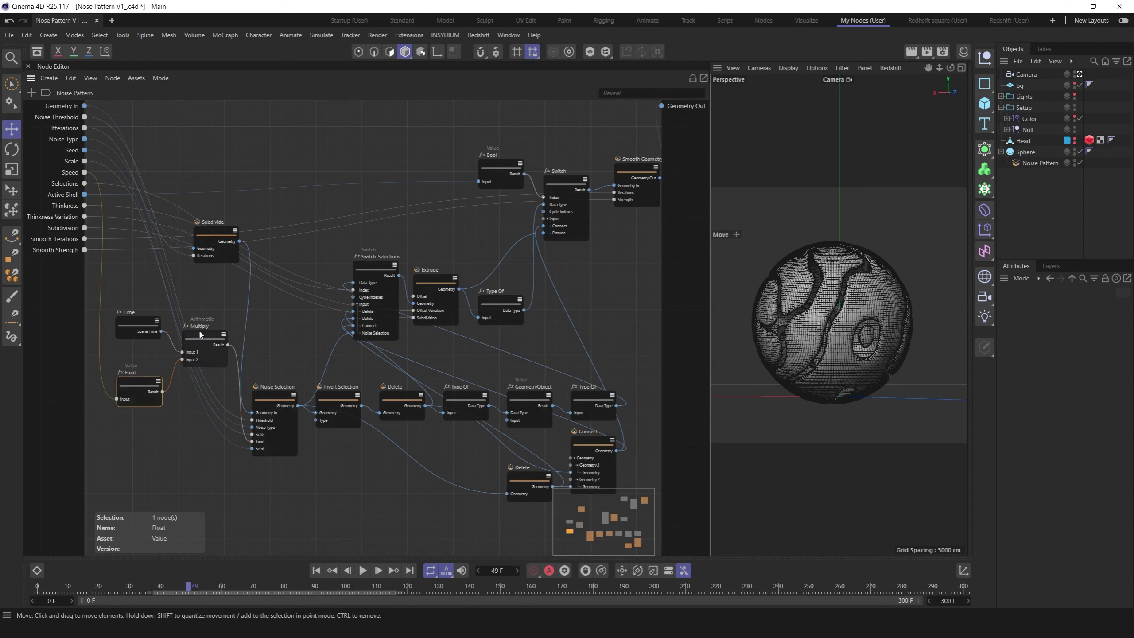
pyautogui.click(196, 342)
pyautogui.click(145, 326)
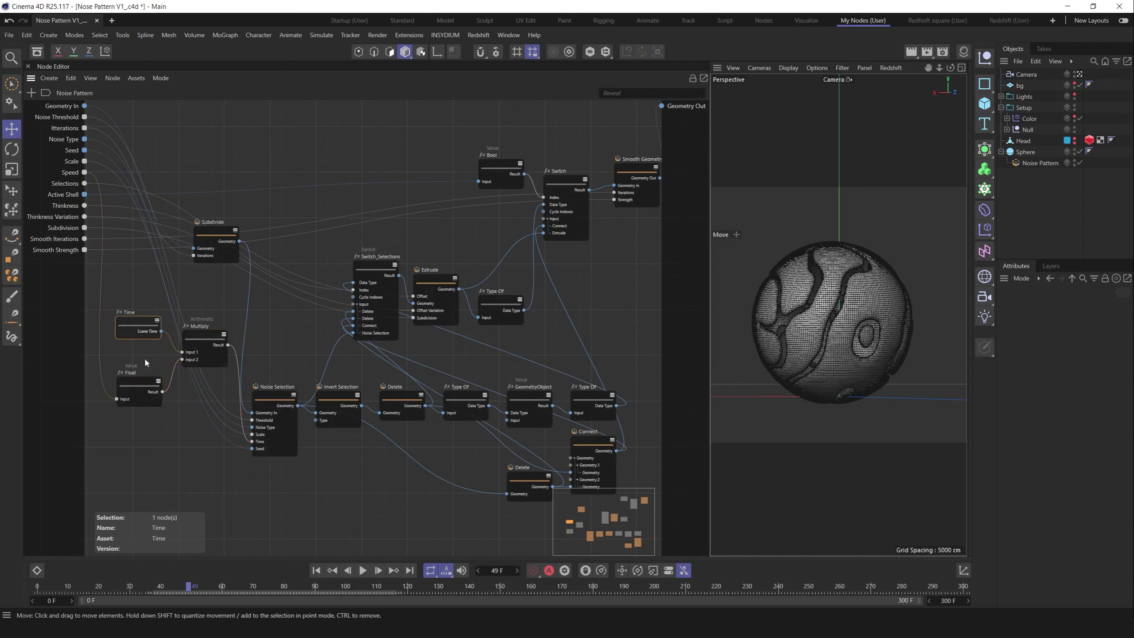
pyautogui.click(202, 342)
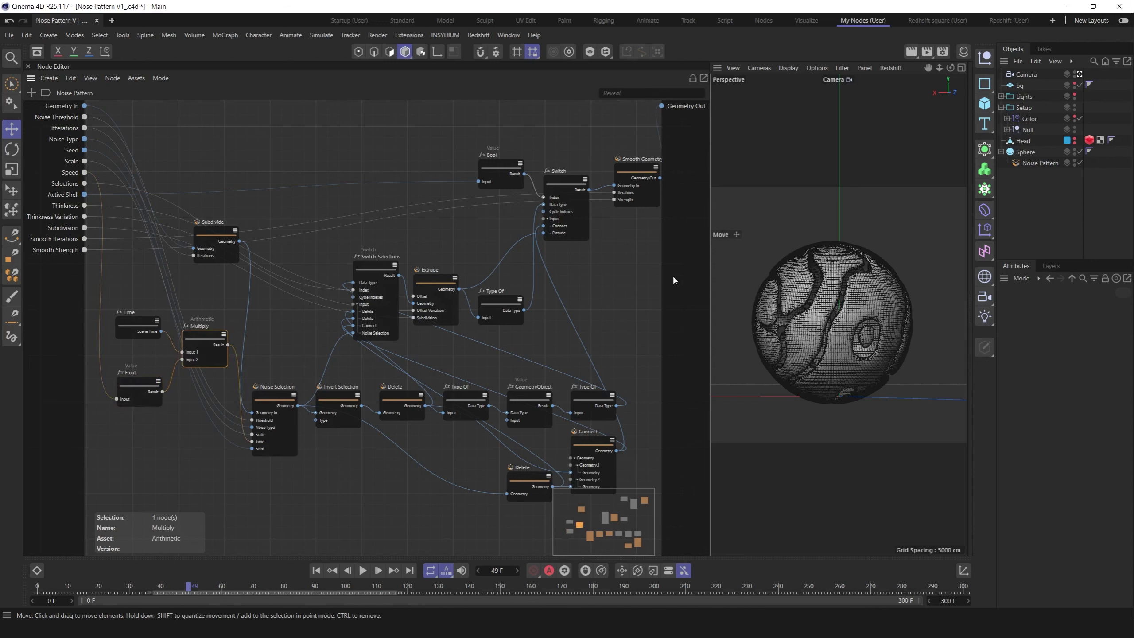
pyautogui.moveTo(674, 280); pyautogui.dragTo(496, 280)
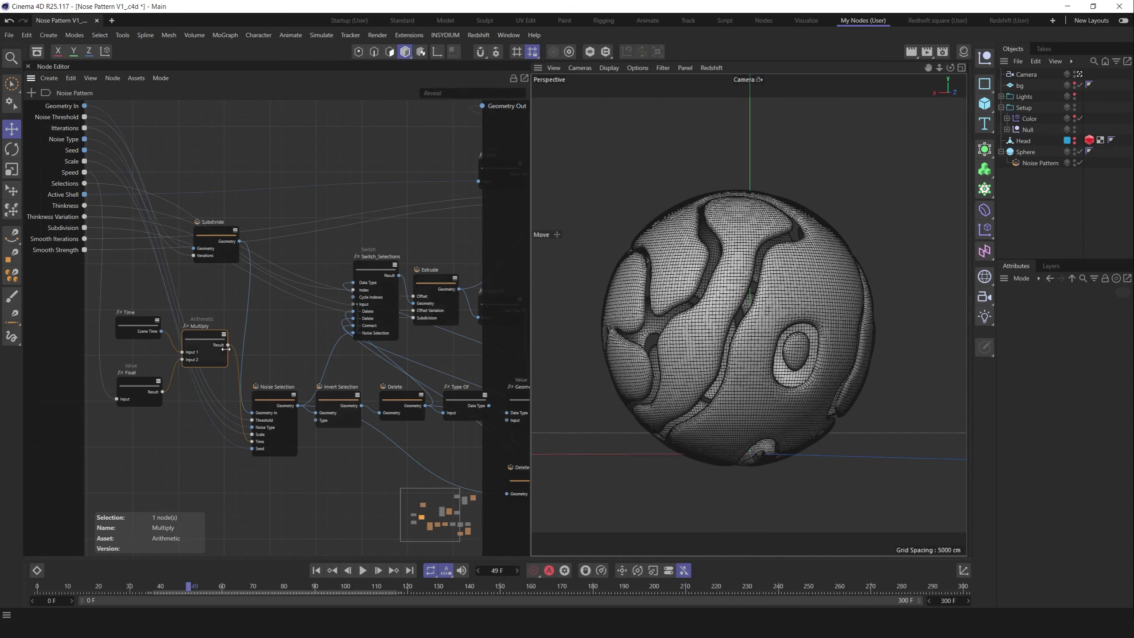
pyautogui.click(181, 445)
pyautogui.click(206, 340)
pyautogui.click(1032, 165)
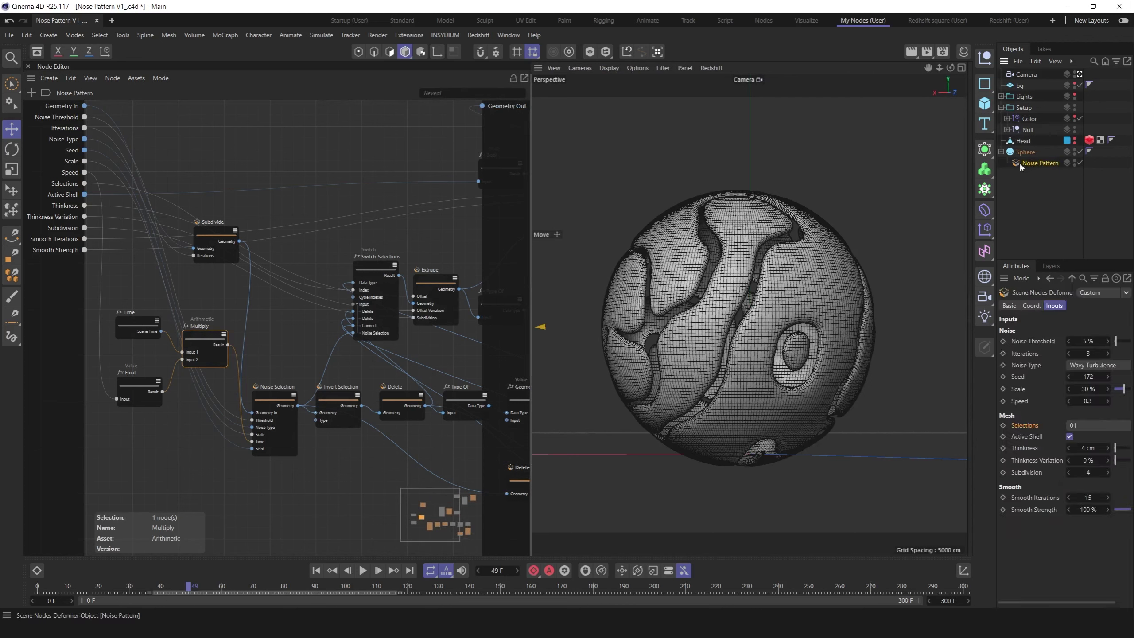
# Revert the project to its last saved version, discarding changes
pyautogui.click(10, 36)
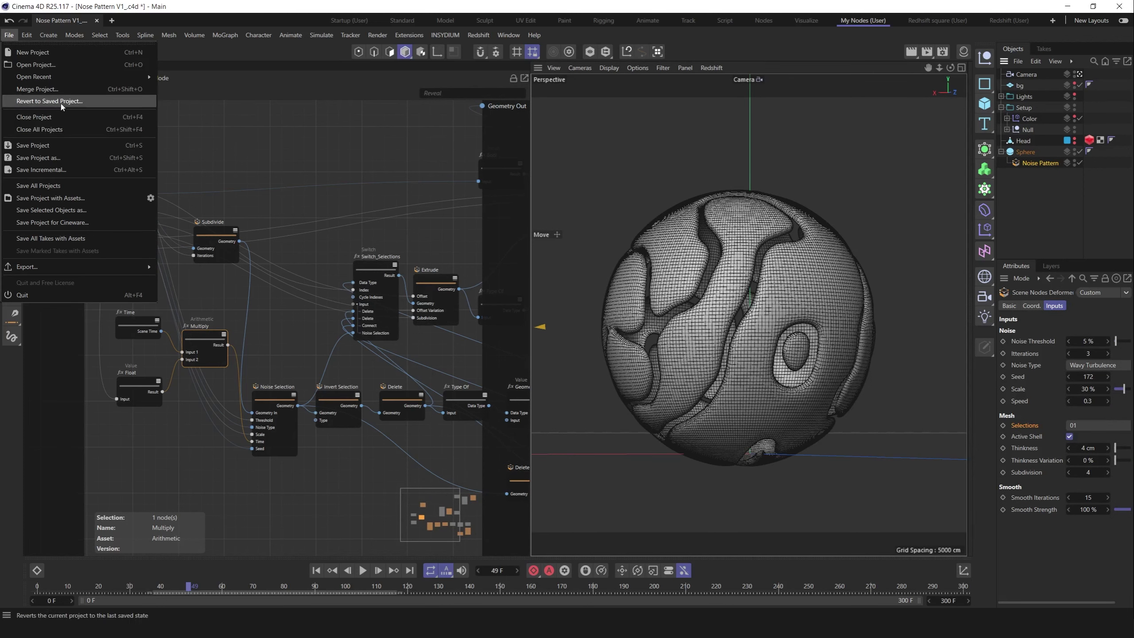
pyautogui.click(62, 102)
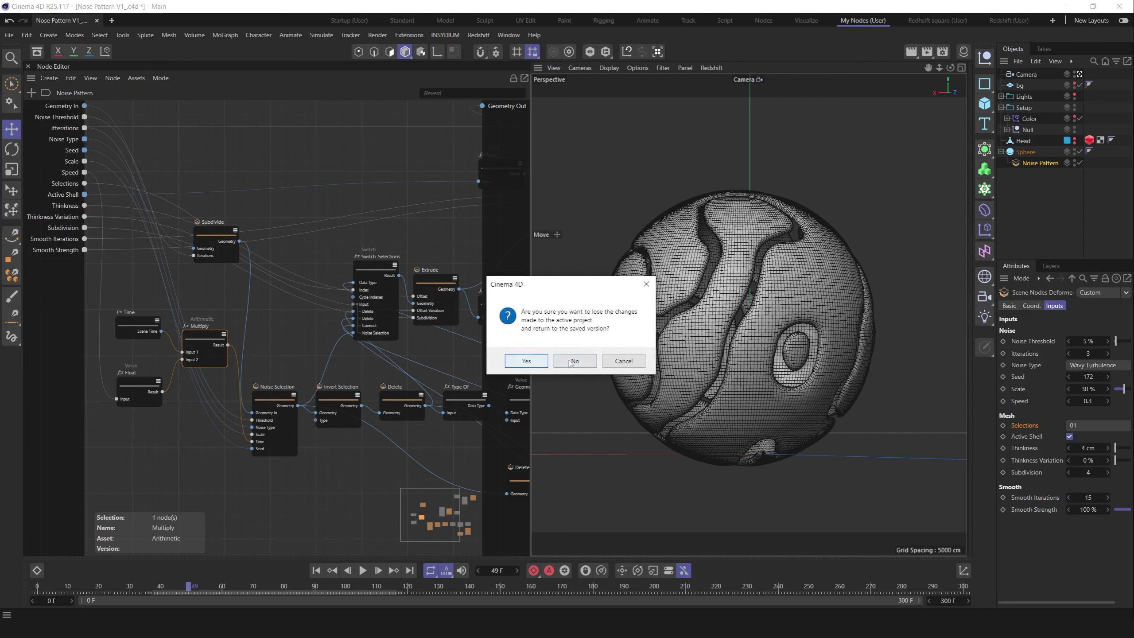
pyautogui.click(534, 364)
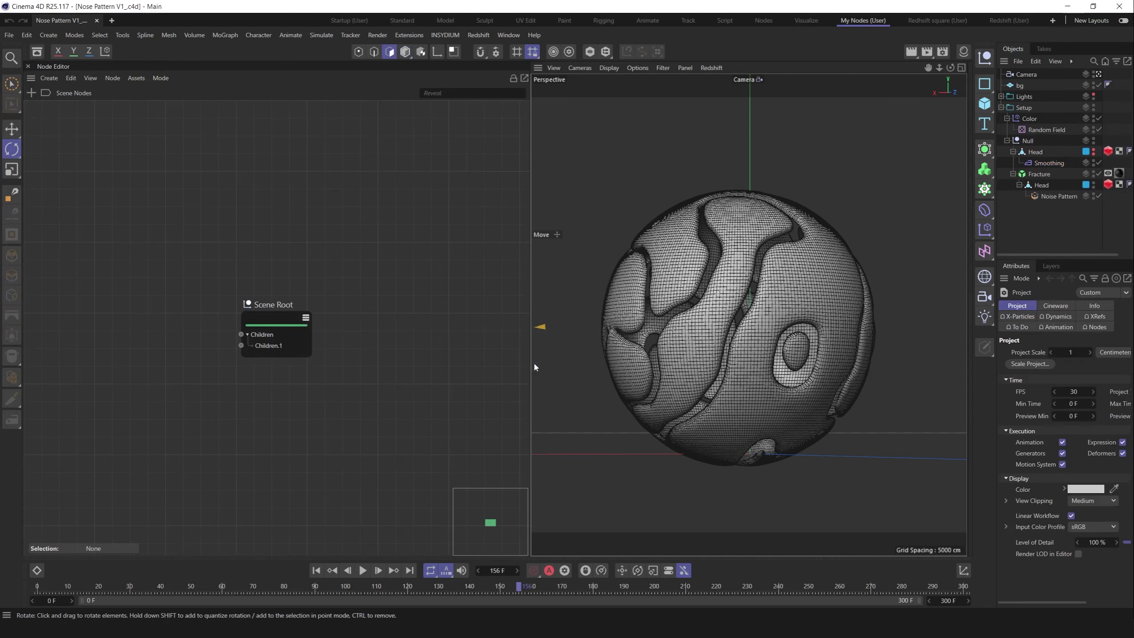
# Lower the Noise Pattern deformer's Iterations from 3 to 1
pyautogui.click(1034, 199)
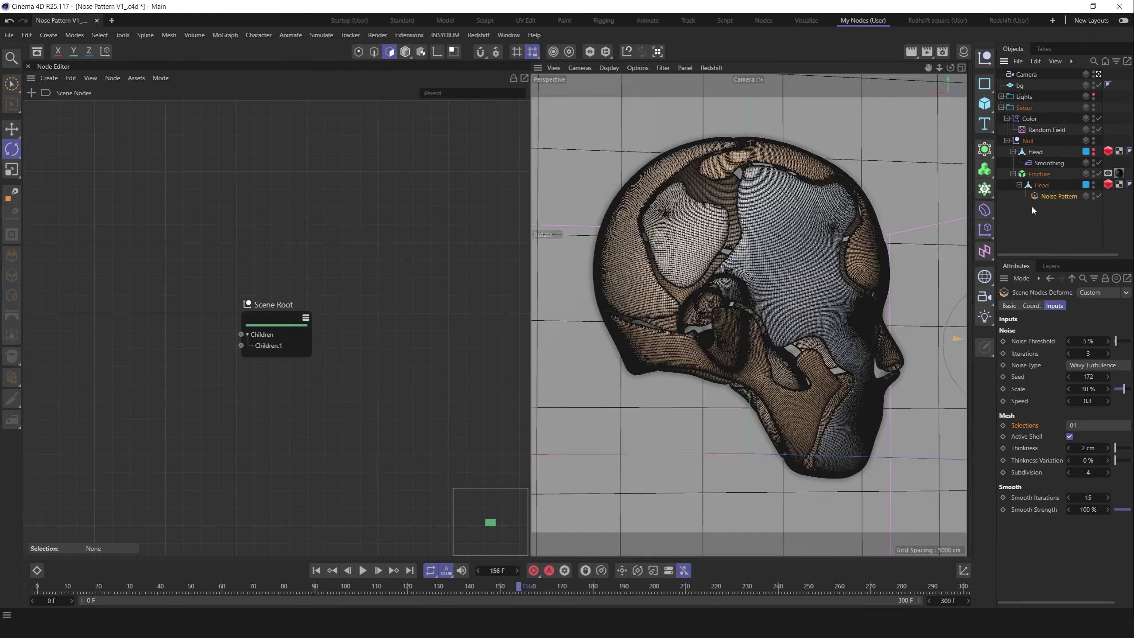
pyautogui.click(1070, 353)
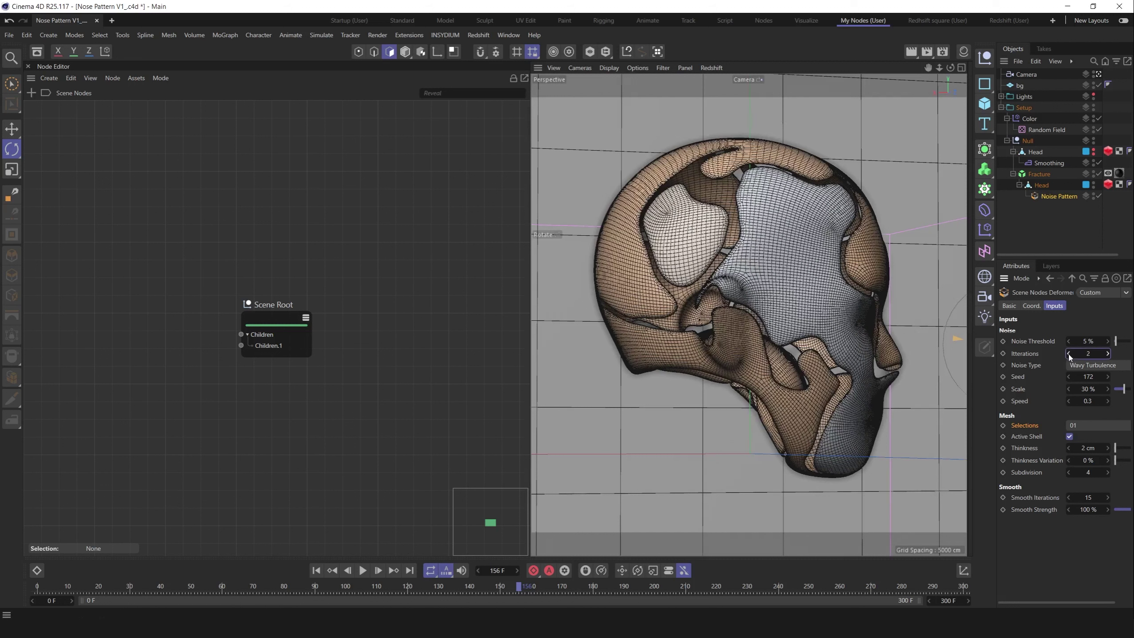
pyautogui.click(1070, 353)
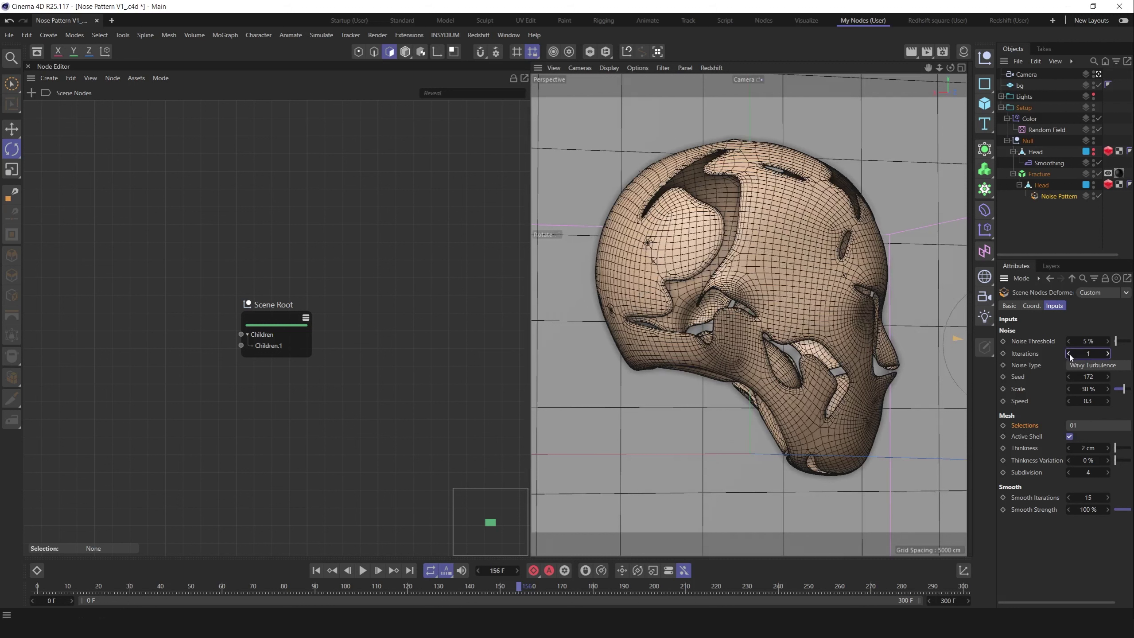
# In the head's Noise Pattern graph, nudge the Float value node up beside Multiply
pyautogui.doubleClick(1035, 196)
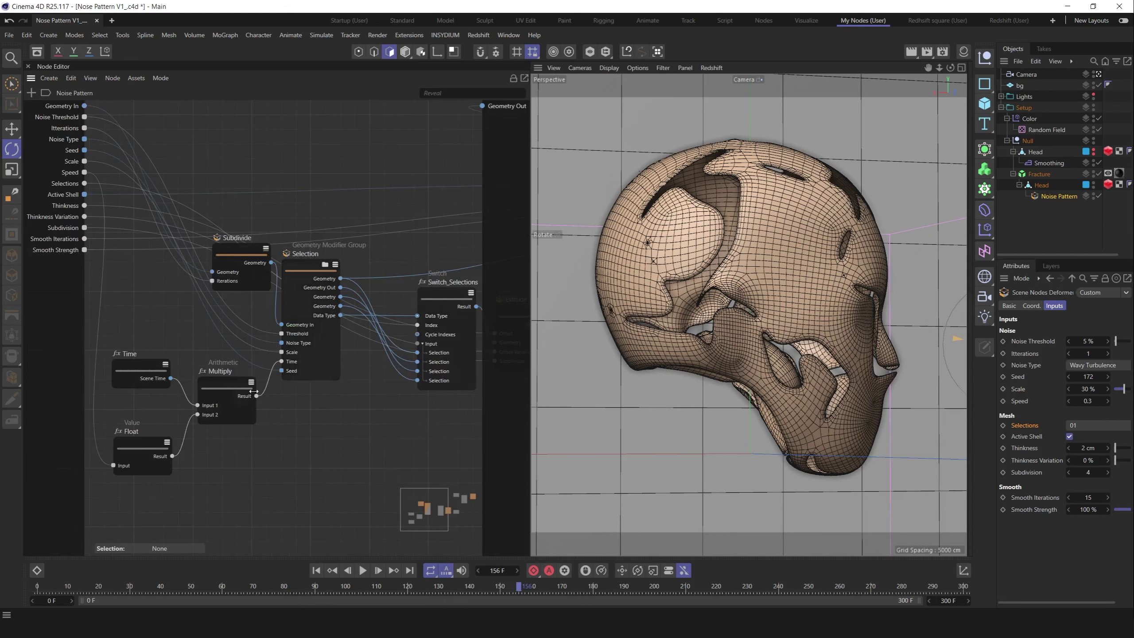
pyautogui.click(251, 392)
pyautogui.click(143, 369)
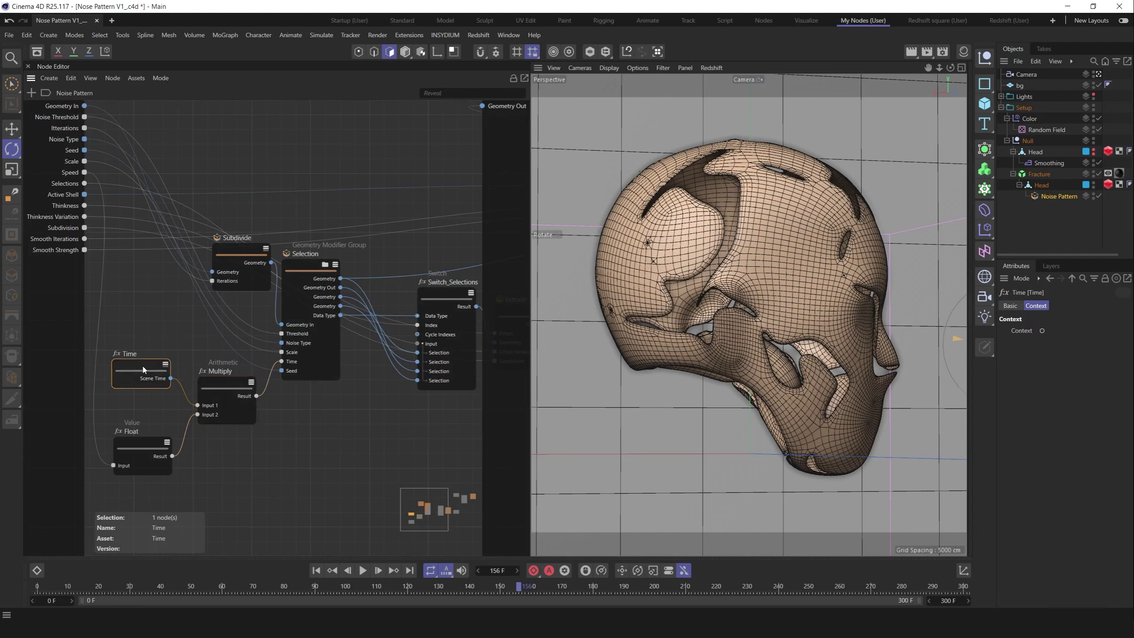
pyautogui.click(143, 449)
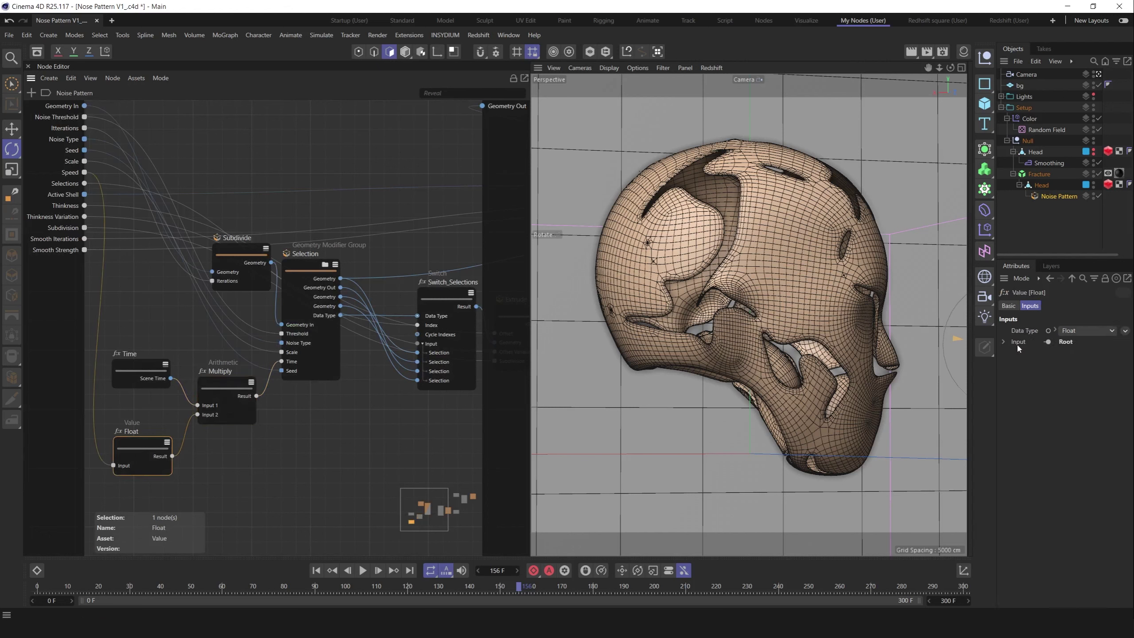
pyautogui.click(1004, 342)
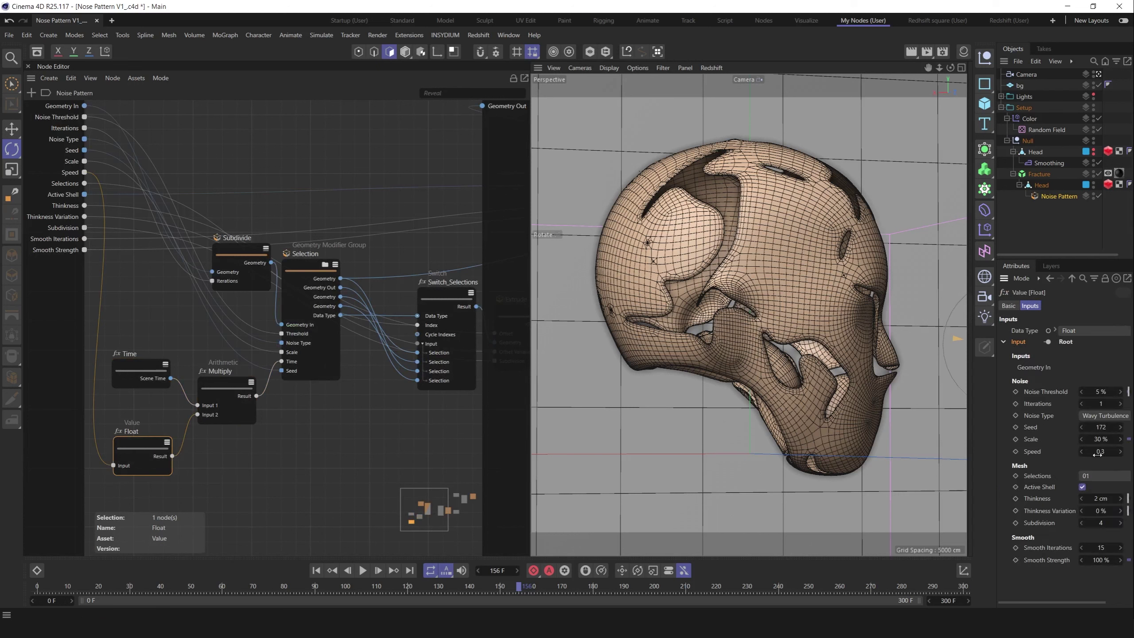
pyautogui.click(1004, 342)
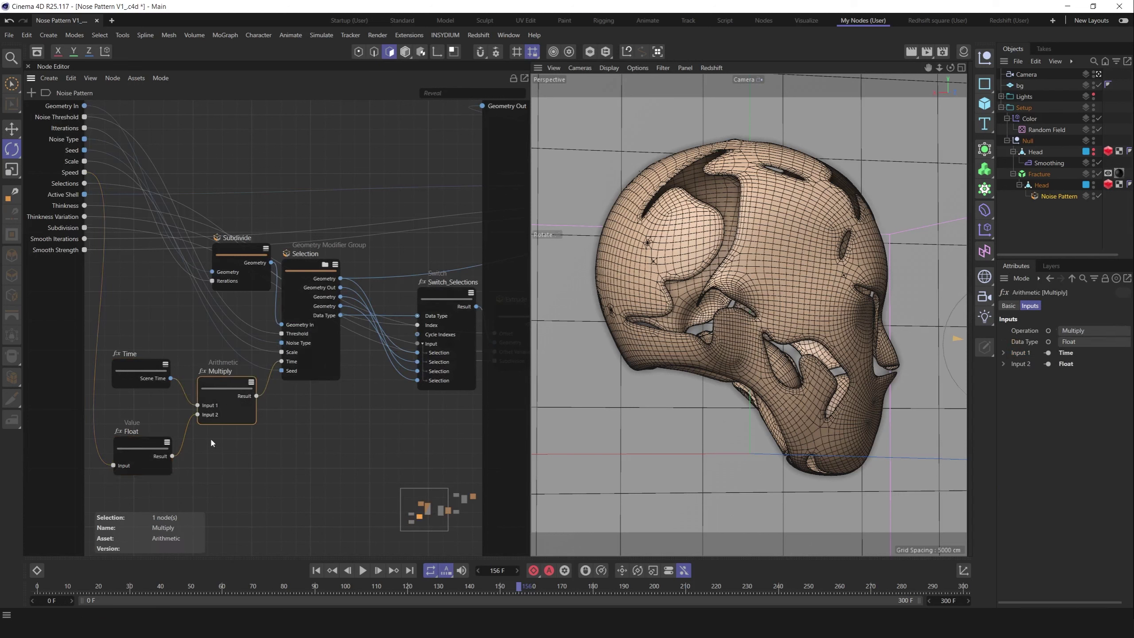
pyautogui.moveTo(149, 448); pyautogui.dragTo(143, 437)
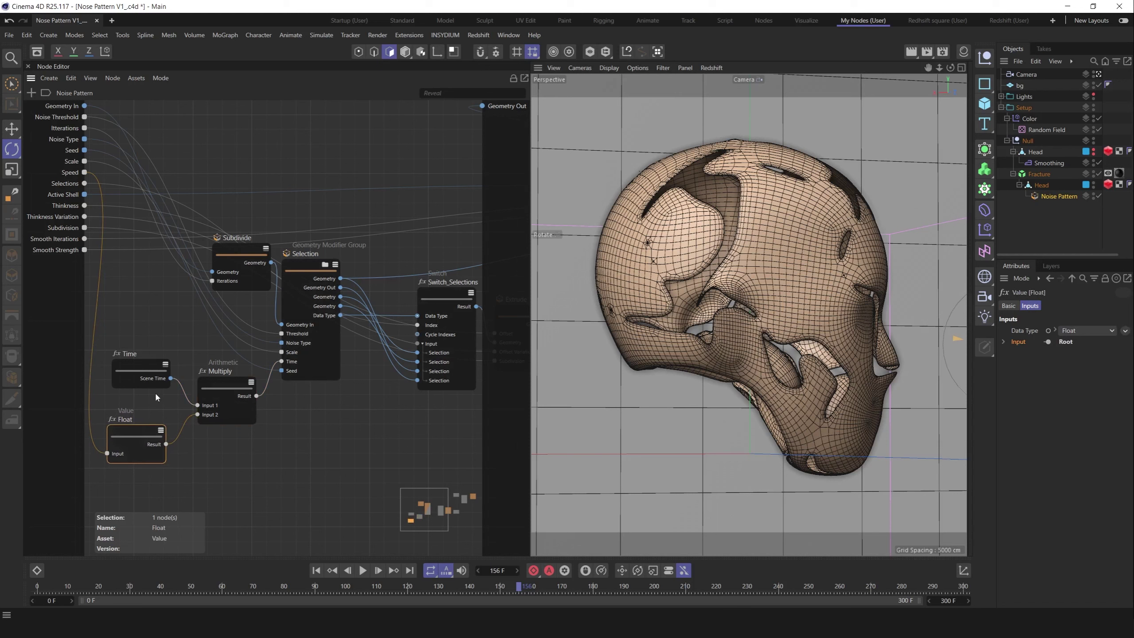
pyautogui.click(214, 393)
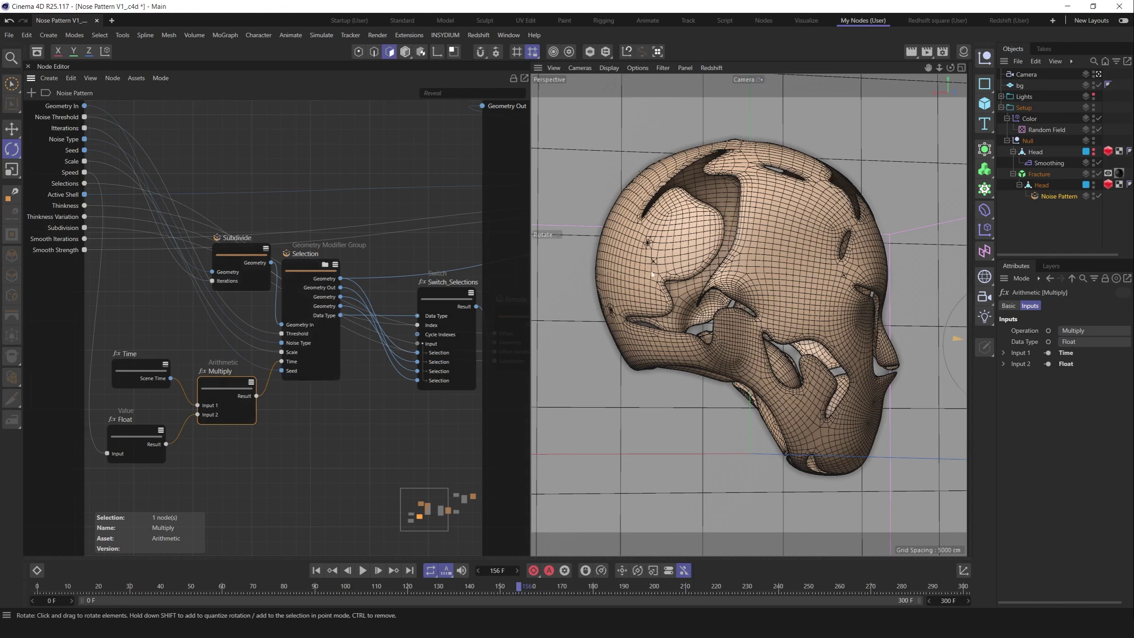
pyautogui.click(1045, 195)
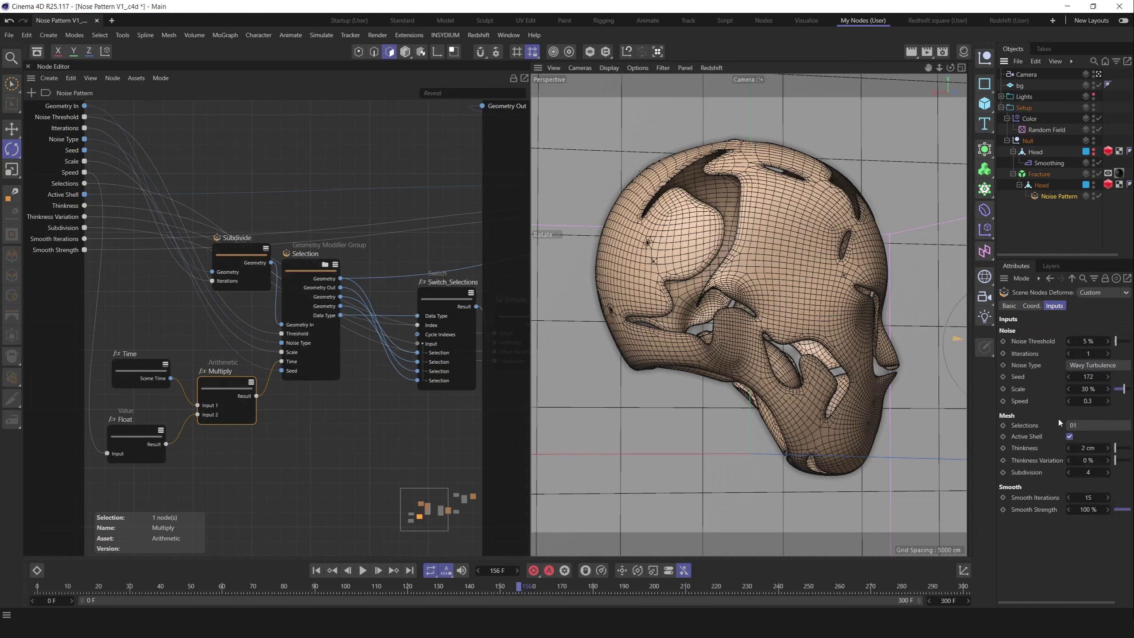
# Leave Speed at 0.3 and preview the holes animating from frame 64 to 264, ending at 73
pyautogui.click(1085, 402)
pyautogui.click(1105, 416)
pyautogui.click(234, 589)
pyautogui.moveTo(411, 597); pyautogui.dragTo(370, 550)
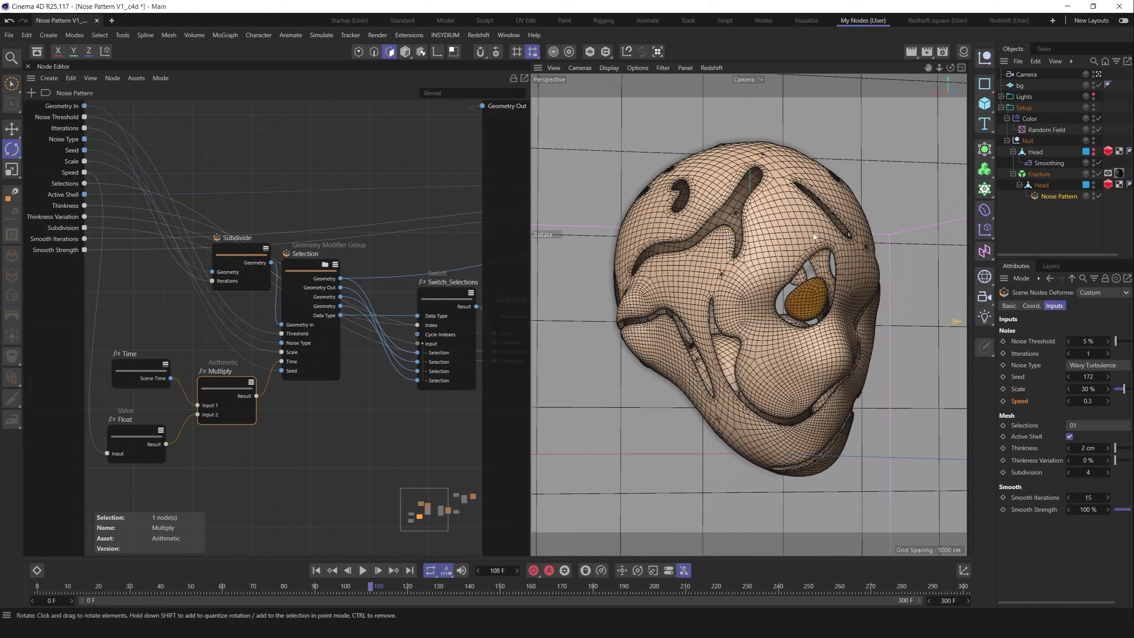
pyautogui.moveTo(328, 587); pyautogui.dragTo(262, 586)
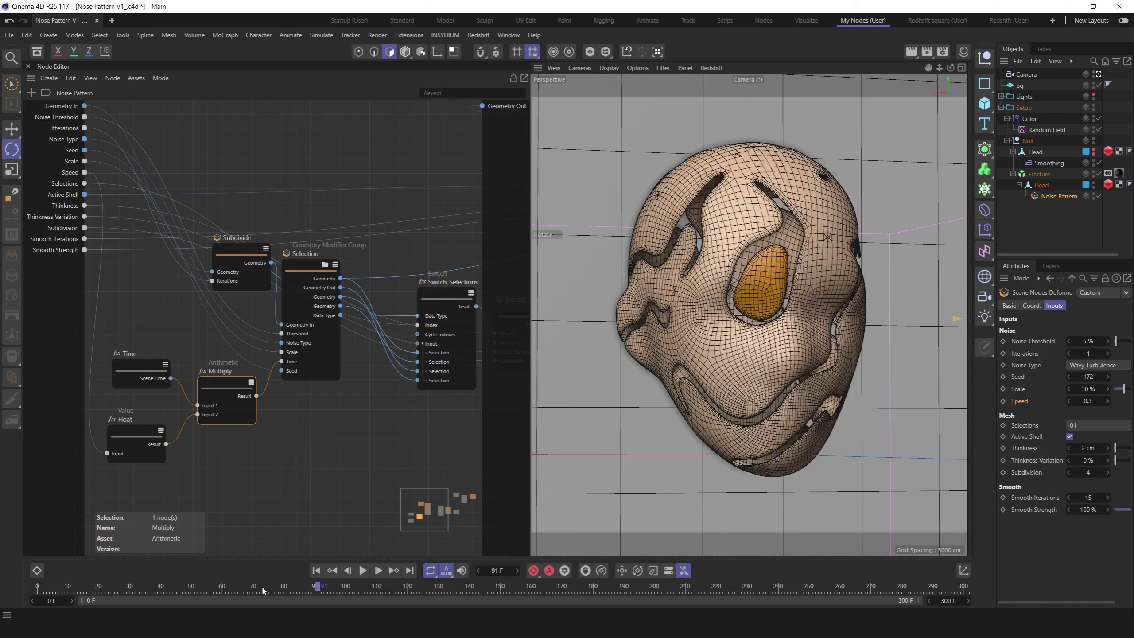
# Close the Node Editor, preview the perforation again, and widen the object and attribute panels
pyautogui.click(28, 66)
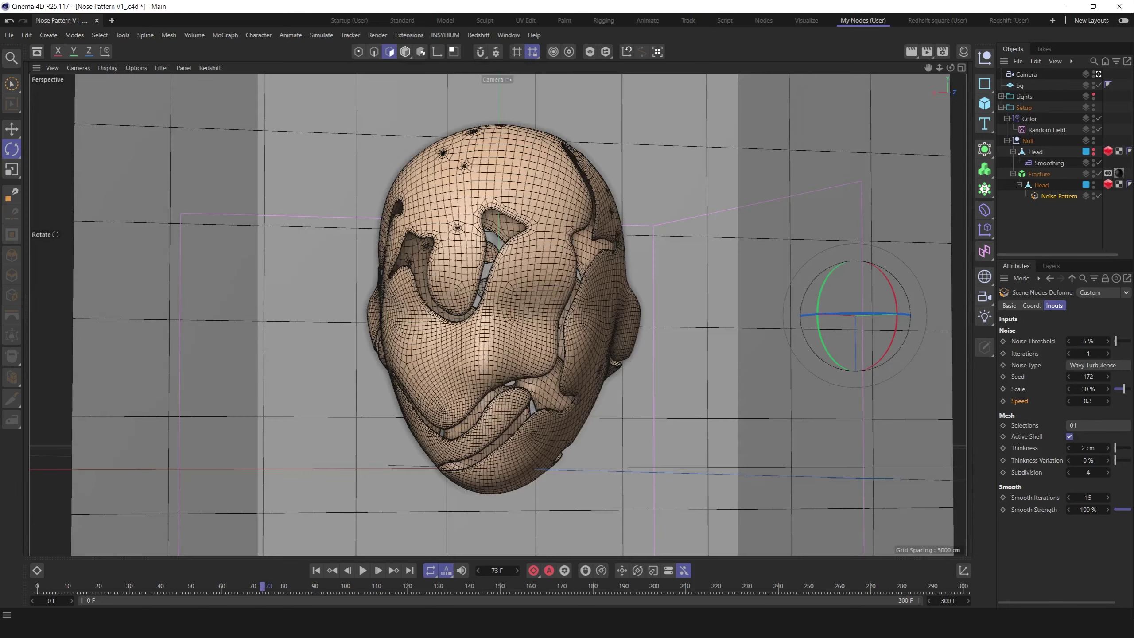
pyautogui.moveTo(195, 587); pyautogui.dragTo(488, 571)
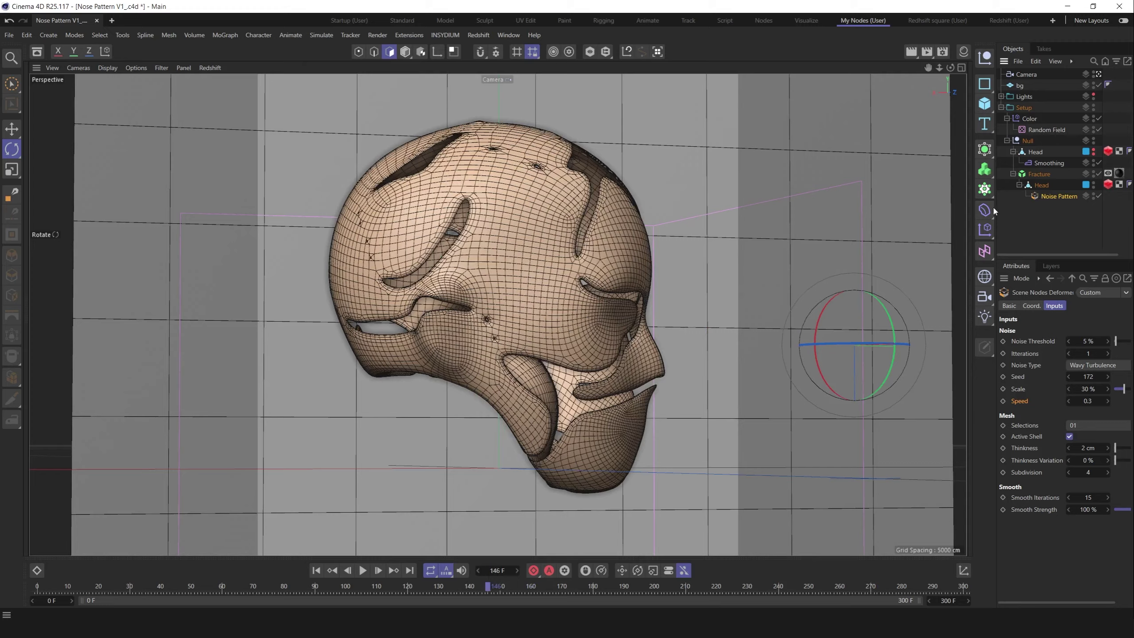
pyautogui.moveTo(997, 207); pyautogui.dragTo(825, 208)
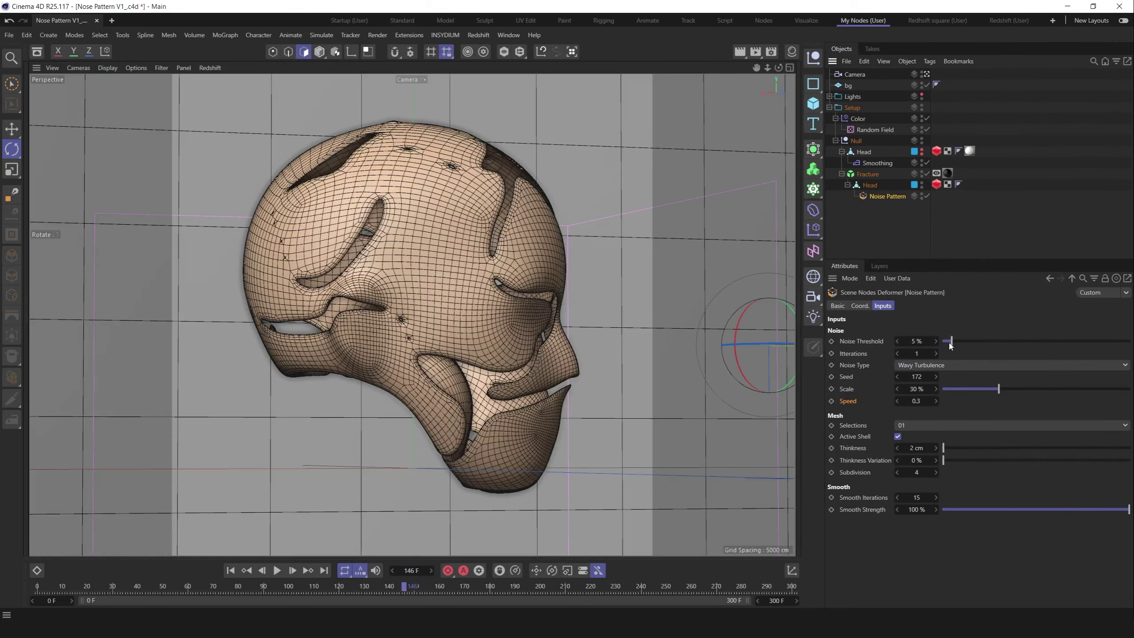
# Test a higher Noise Threshold and 20 % Scale, then restore threshold 5 % and Scale 30 %
pyautogui.moveTo(950, 343)
pyautogui.mouseDown()
pyautogui.moveTo(986, 342)
pyautogui.moveTo(935, 343)
pyautogui.moveTo(948, 343)
pyautogui.mouseUp()
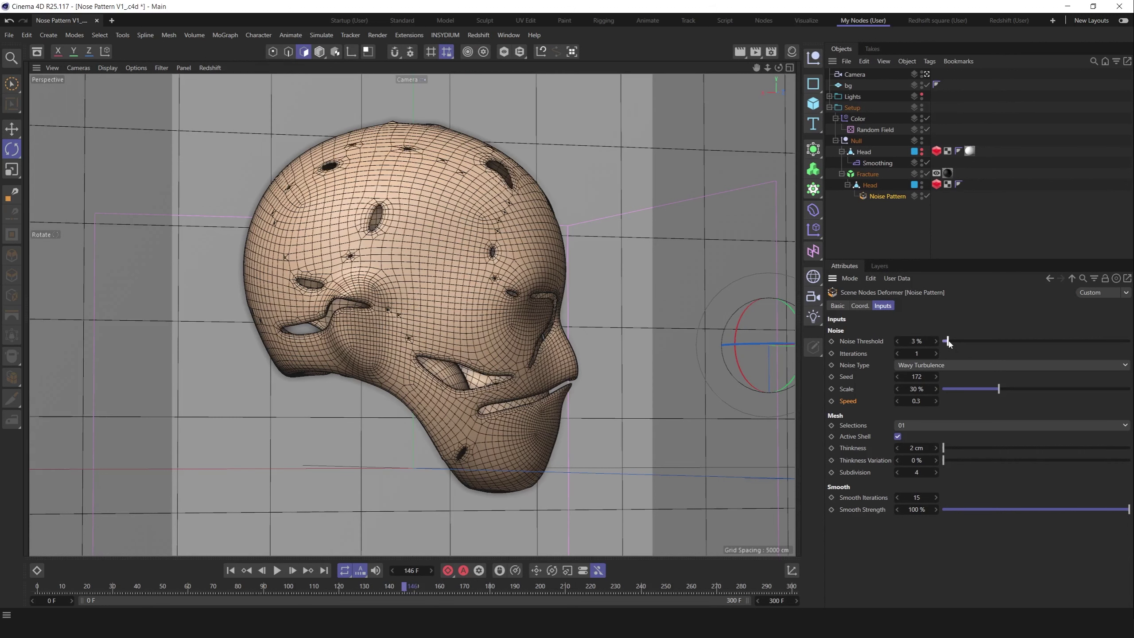
pyautogui.hotkey('ctrl', 'z')
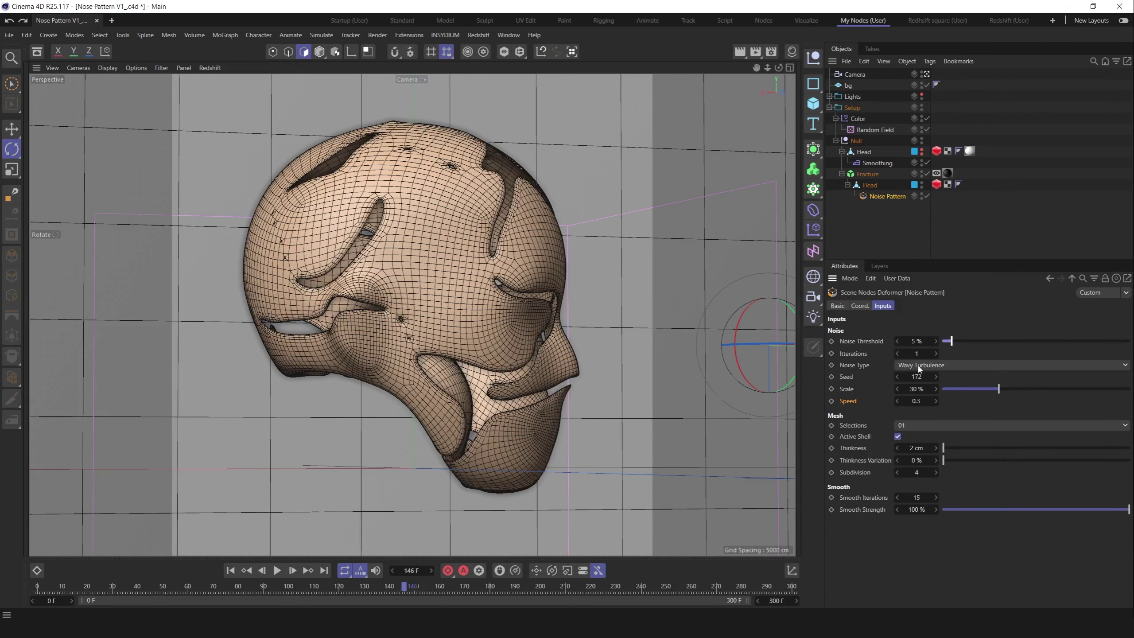
pyautogui.moveTo(964, 389); pyautogui.dragTo(957, 389)
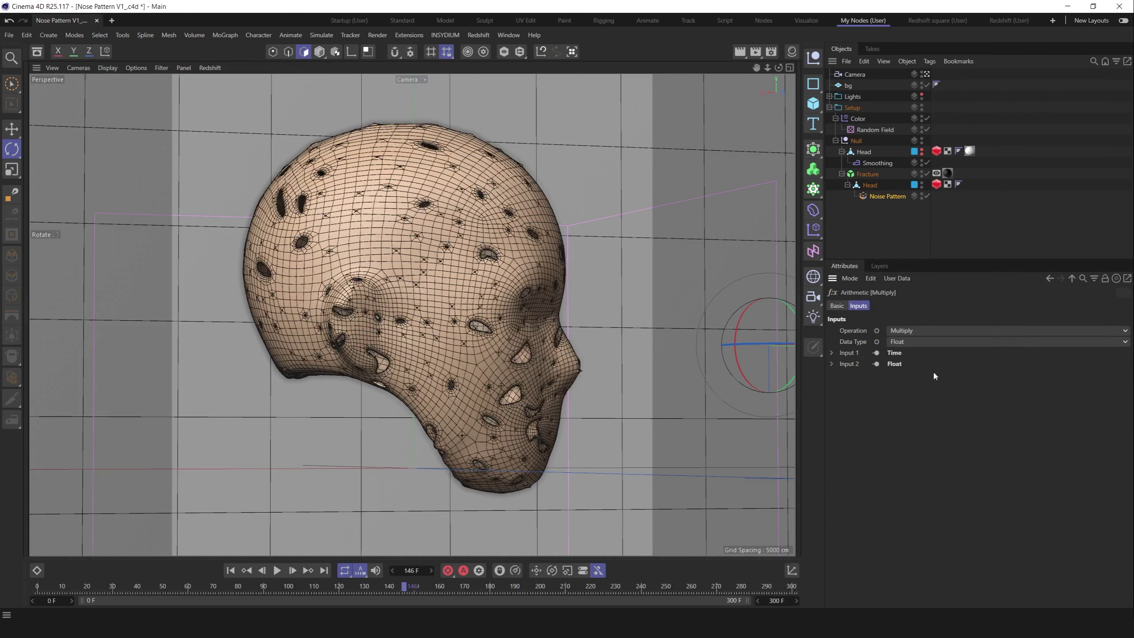
pyautogui.click(872, 197)
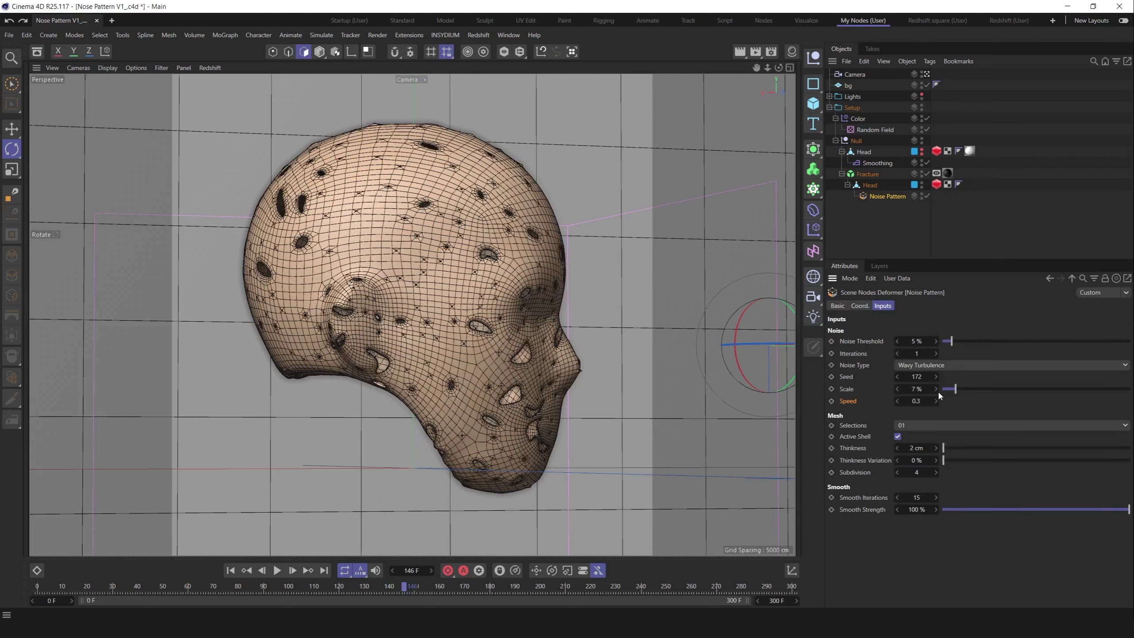
pyautogui.click(918, 389)
pyautogui.write('20')
pyautogui.press('Return')
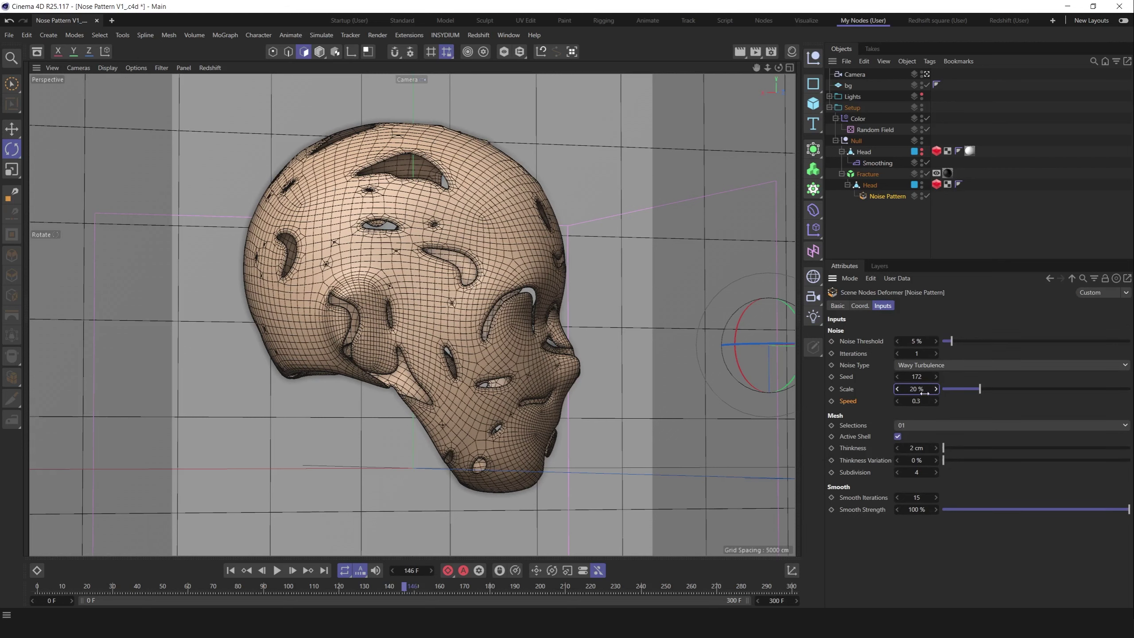
pyautogui.write('30')
pyautogui.press('Return')
# Set Noise Type to FBM and Selections to 02, then preview frames 16 to 90
pyautogui.click(931, 366)
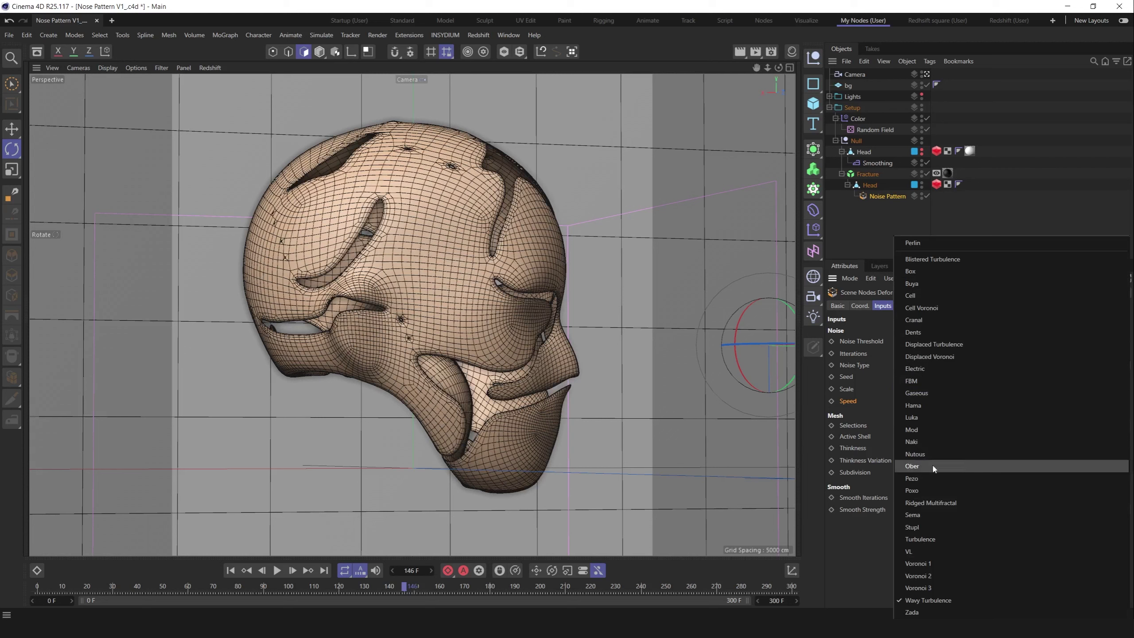
pyautogui.click(928, 381)
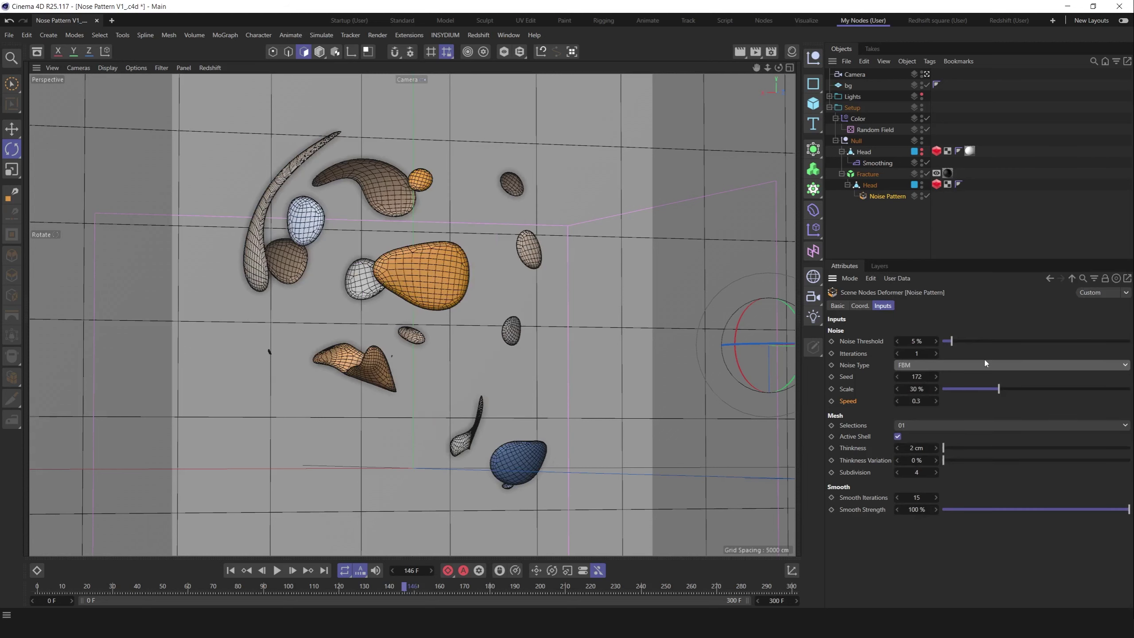
pyautogui.click(923, 426)
pyautogui.click(920, 441)
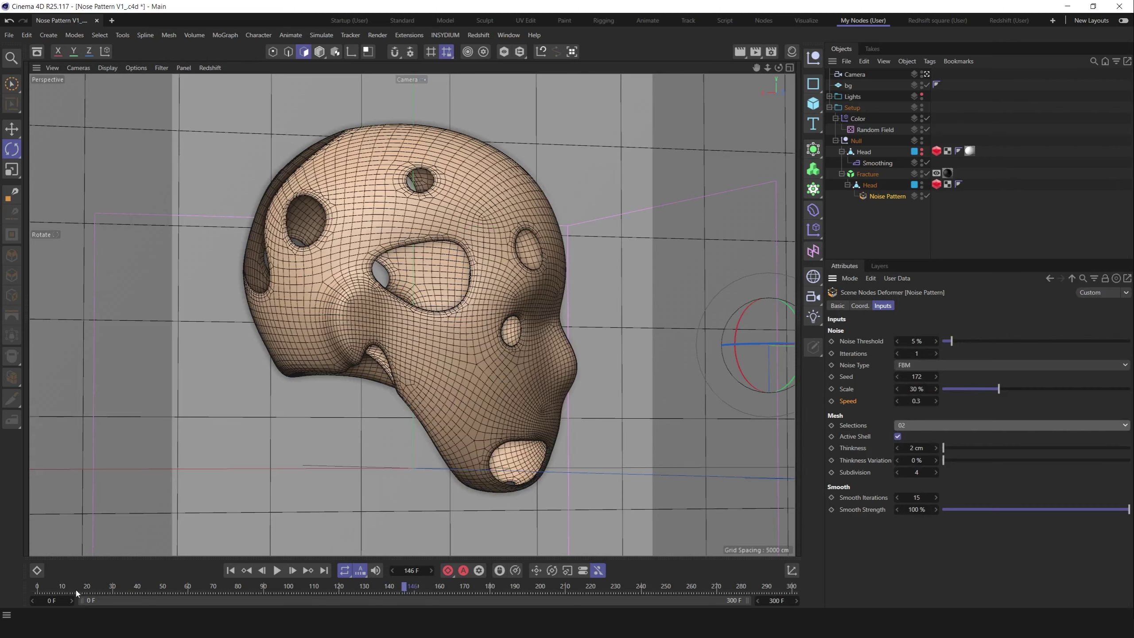
pyautogui.click(77, 589)
pyautogui.moveTo(132, 592); pyautogui.dragTo(330, 586)
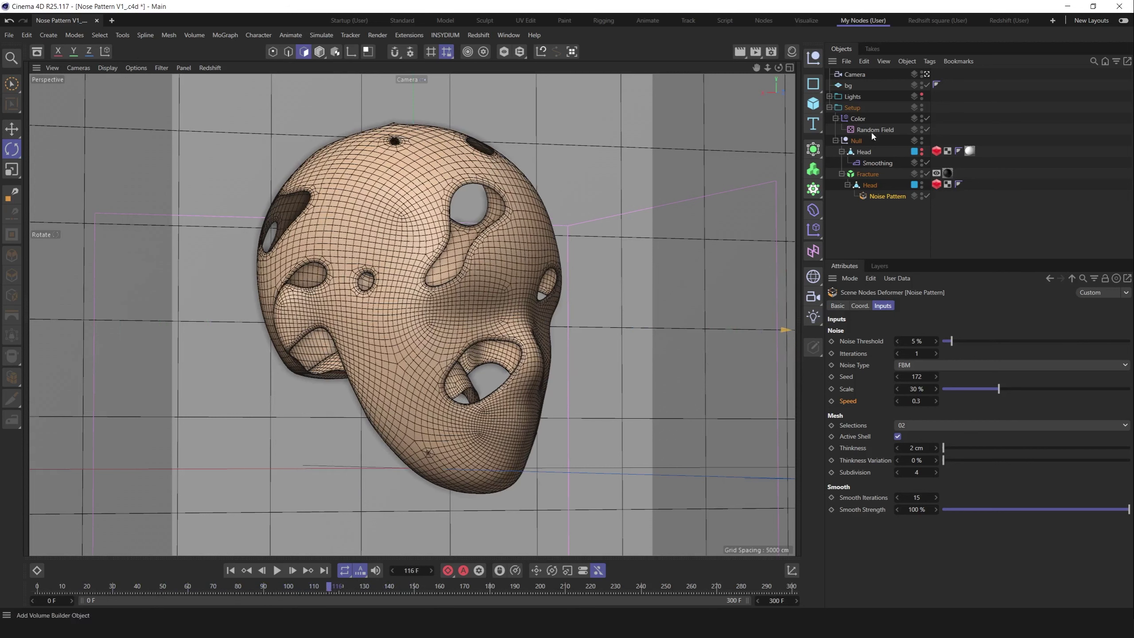
# Duplicate the Head with its Noise Pattern deformer and move the copy to the top level
pyautogui.click(1064, 230)
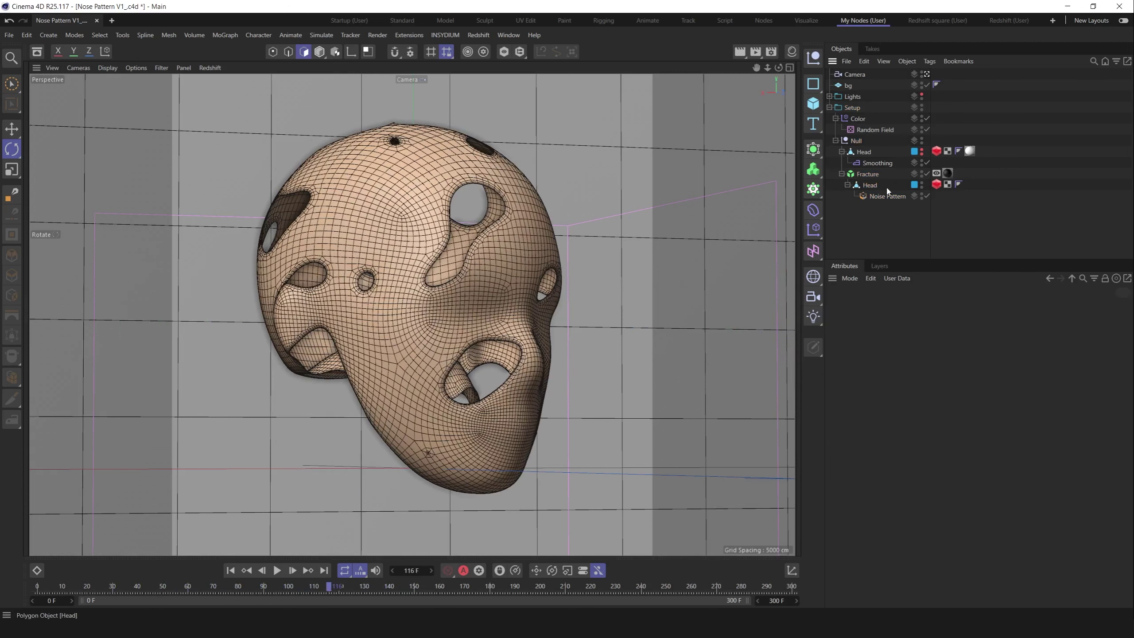
pyautogui.keyDown('ctrl'); pyautogui.moveTo(870, 189); pyautogui.dragTo(877, 253); pyautogui.keyUp('ctrl')
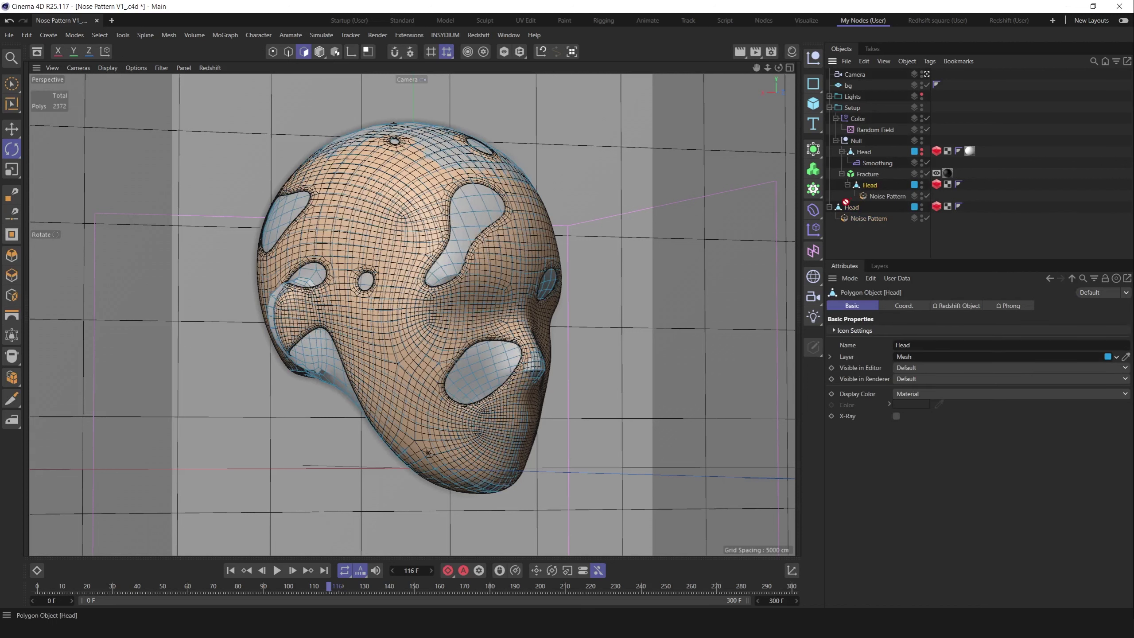
pyautogui.moveTo(848, 206); pyautogui.dragTo(848, 207)
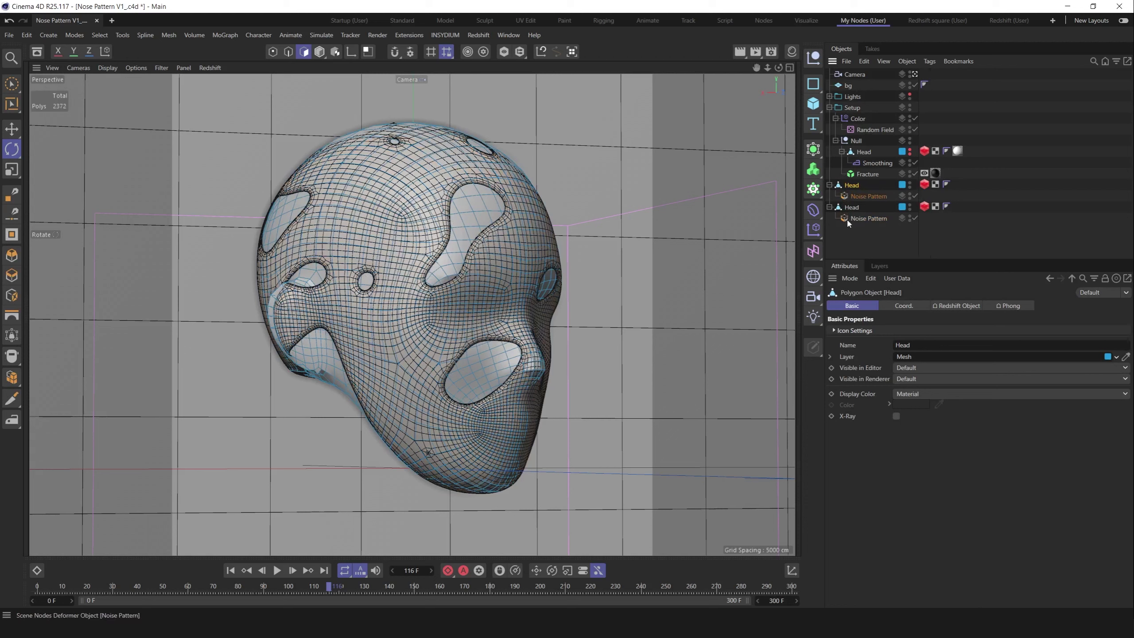
pyautogui.click(844, 219)
# Switch the copied deformer to selection 01 and try Noise Thresholds of 20% then 10%
pyautogui.click(917, 426)
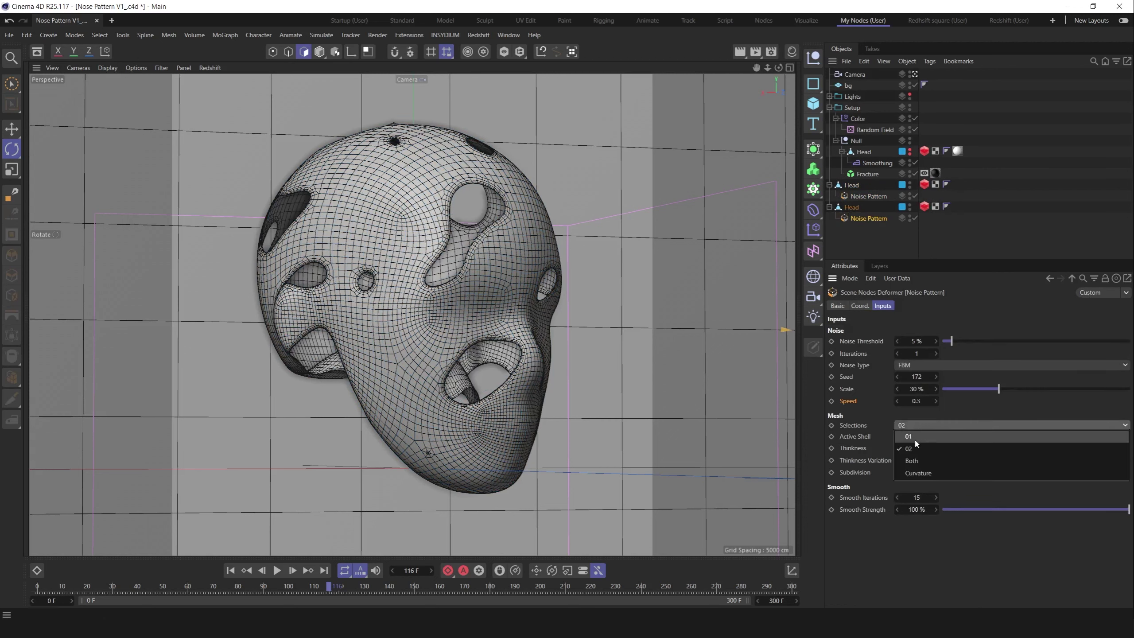
pyautogui.click(915, 438)
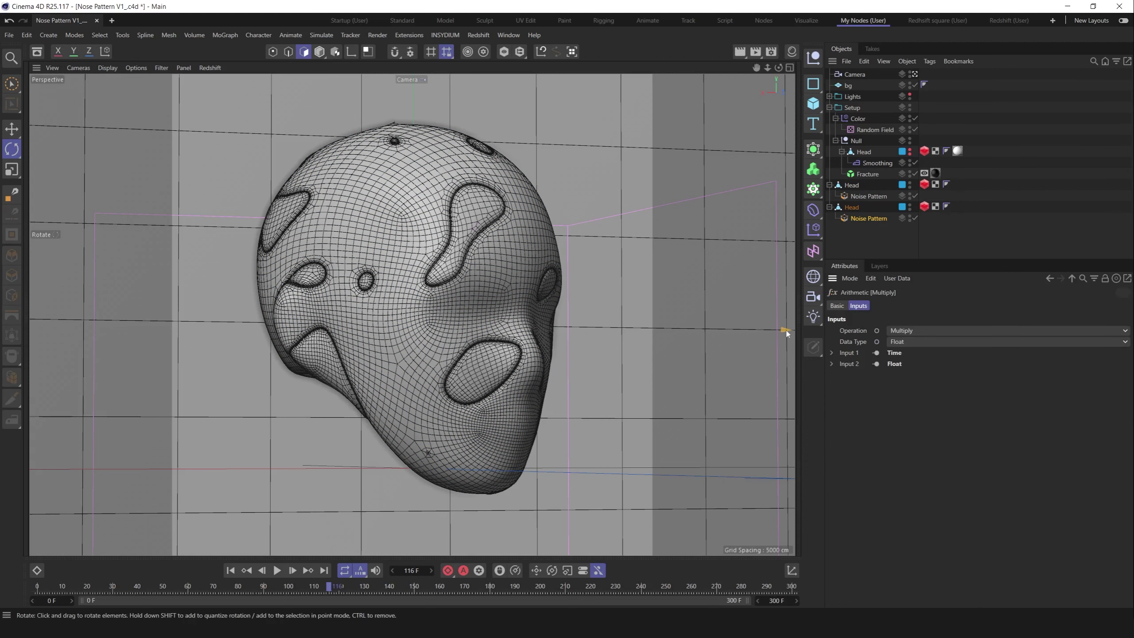
pyautogui.click(849, 218)
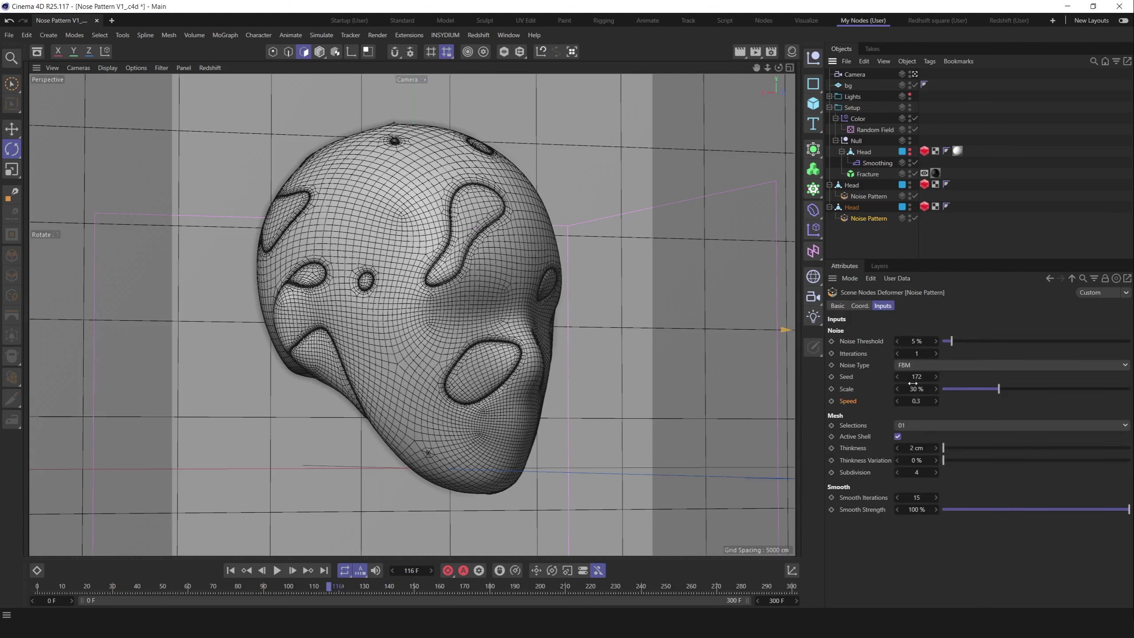
pyautogui.write('20')
pyautogui.press('Return')
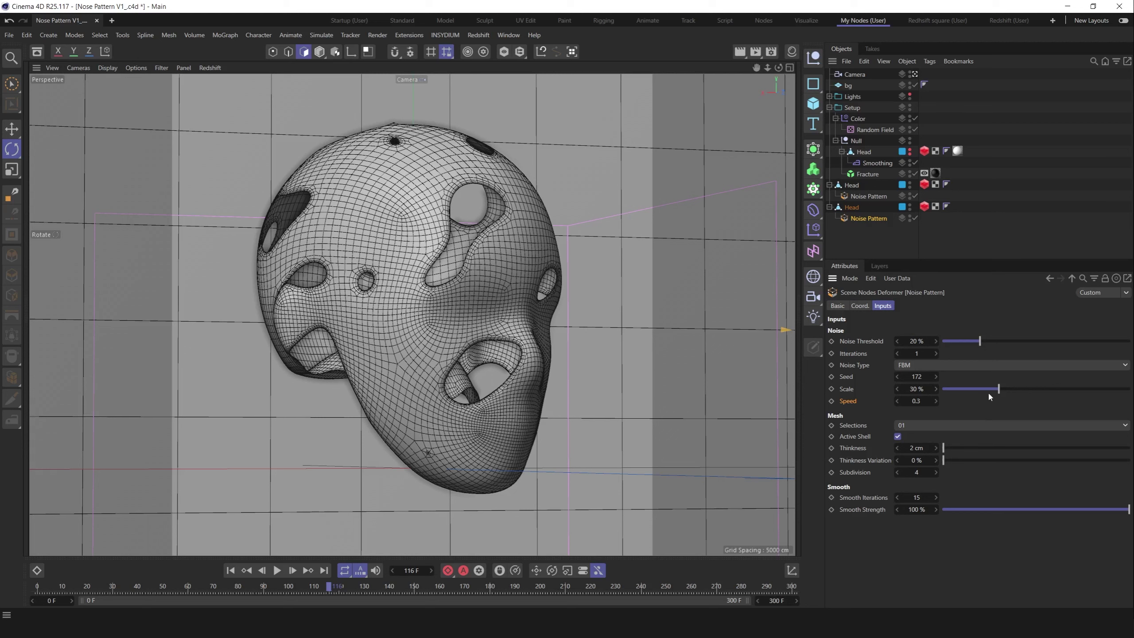
pyautogui.click(914, 340)
pyautogui.write('10')
pyautogui.press('Return')
# Back at frame 57, set the deformer to selection 02 with 5% Noise Threshold and adjust Scale
pyautogui.moveTo(265, 589); pyautogui.dragTo(181, 586)
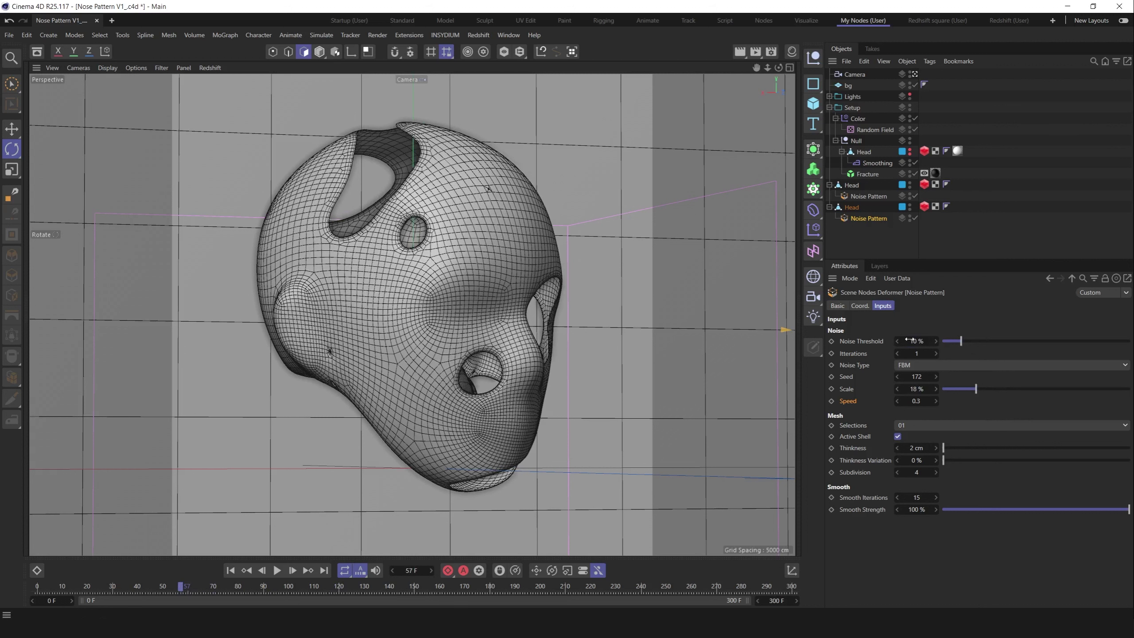
pyautogui.click(920, 426)
pyautogui.click(916, 447)
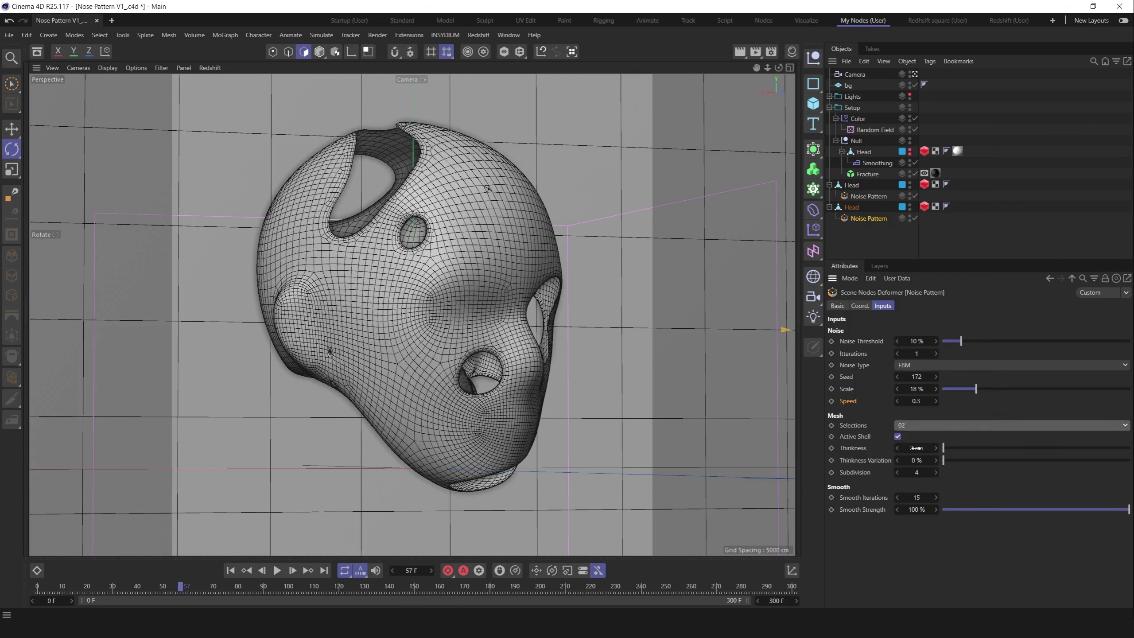
pyautogui.click(922, 342)
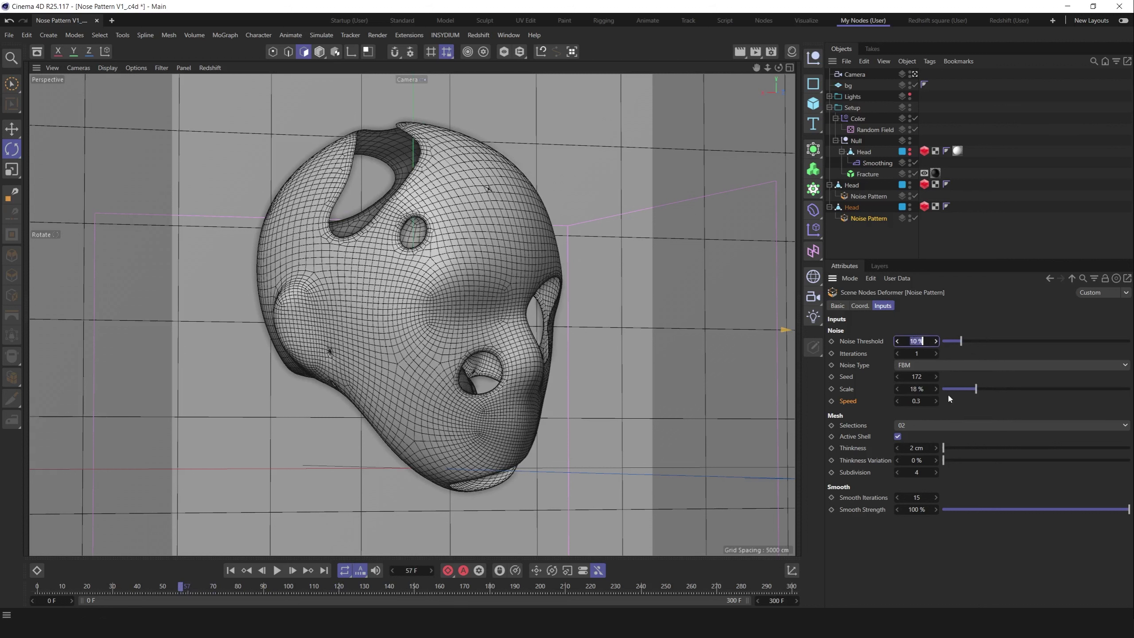
pyautogui.write('5')
pyautogui.press('Return')
pyautogui.click(916, 389)
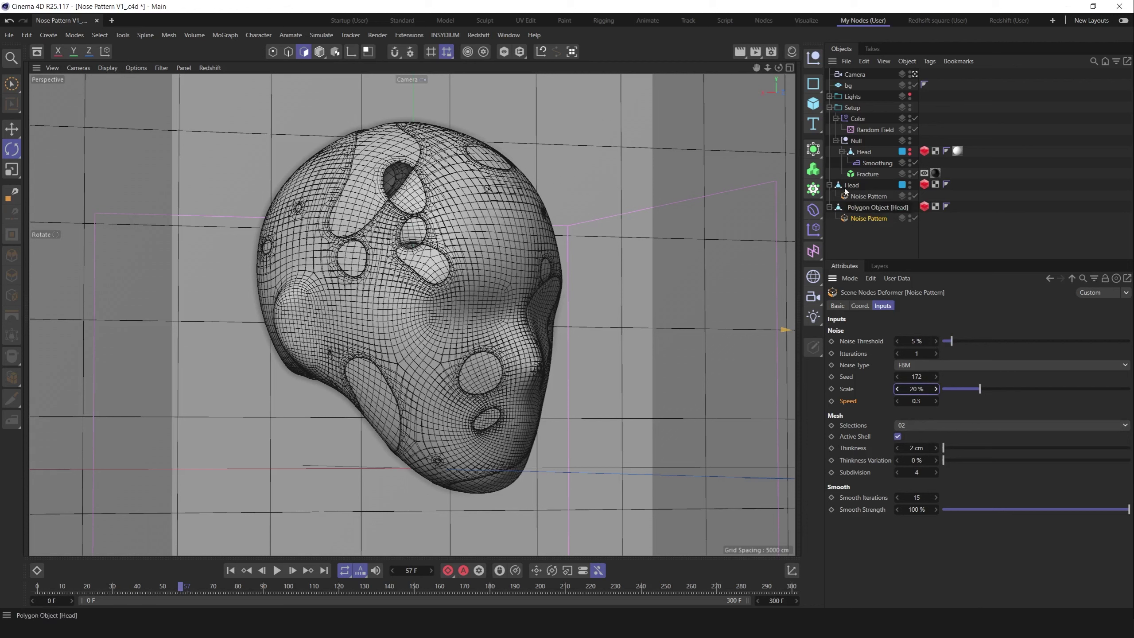
# Delete the duplicated head and open the Noise Pattern node graph in a wider panel
pyautogui.press('Delete')
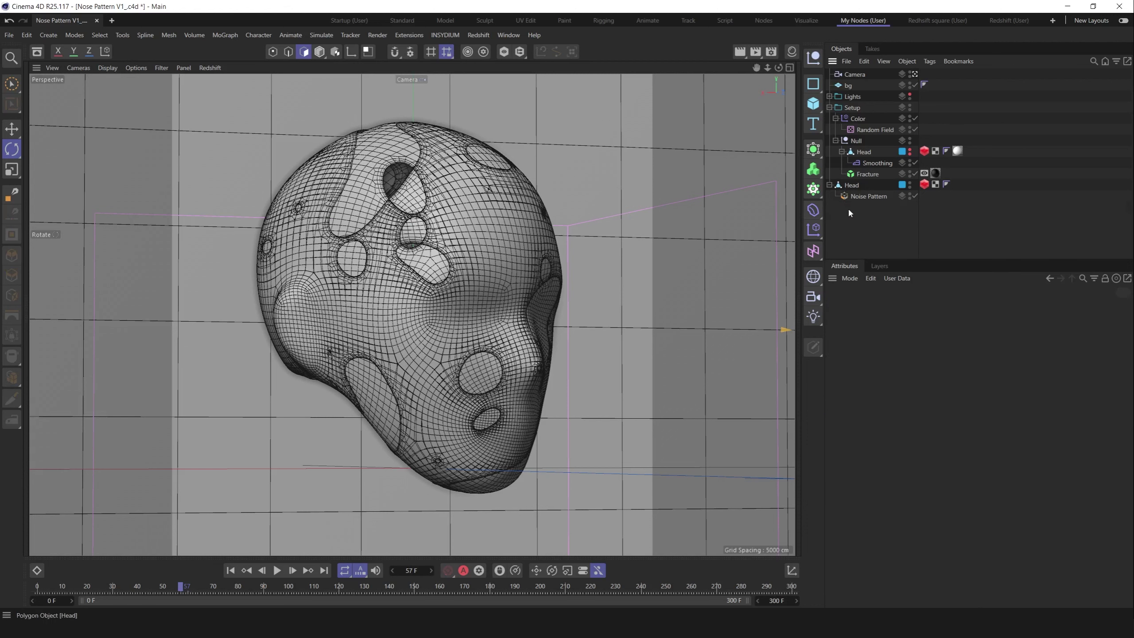
pyautogui.doubleClick(845, 196)
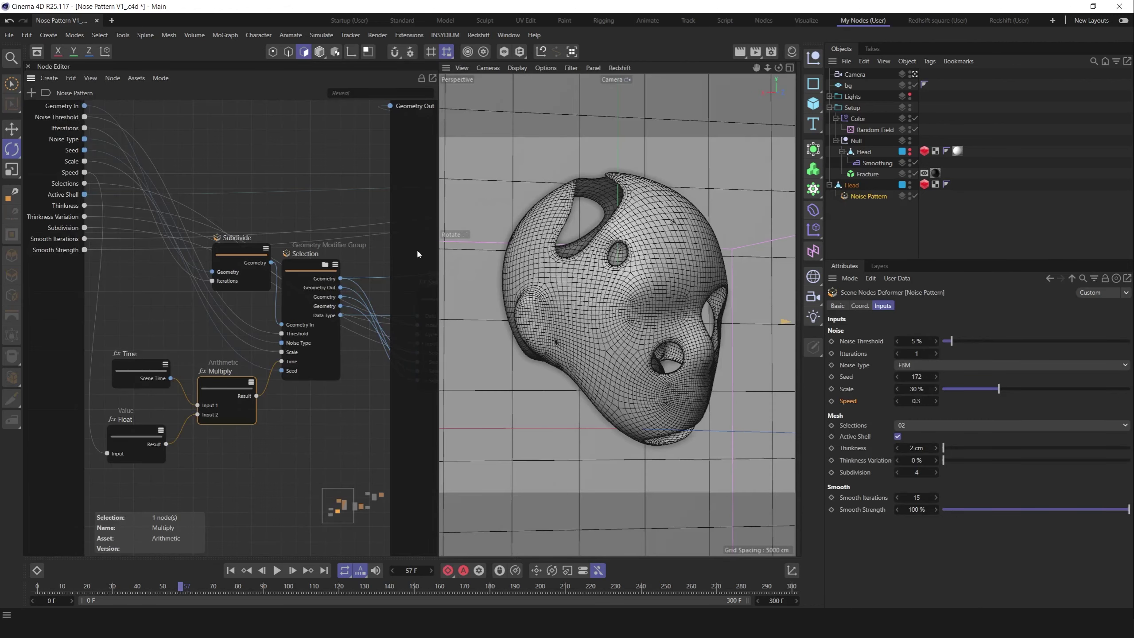
pyautogui.moveTo(440, 249); pyautogui.dragTo(588, 249)
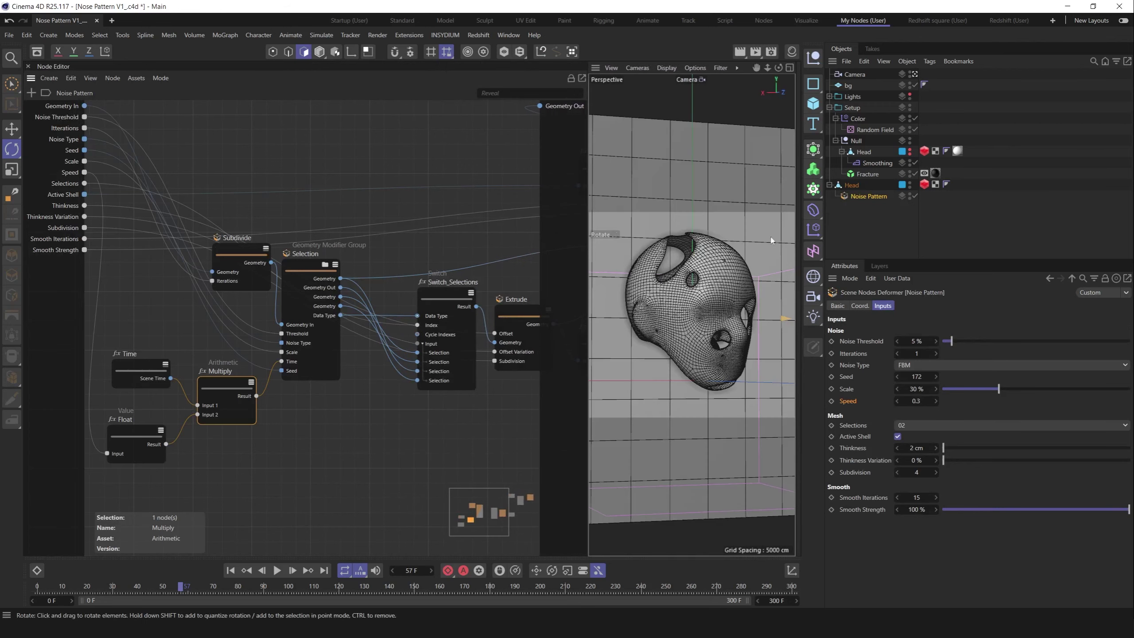
# Scrub the timeline to preview the holes, then resize panels and center the graph's output nodes
pyautogui.moveTo(181, 588); pyautogui.dragTo(462, 588)
pyautogui.click(195, 588)
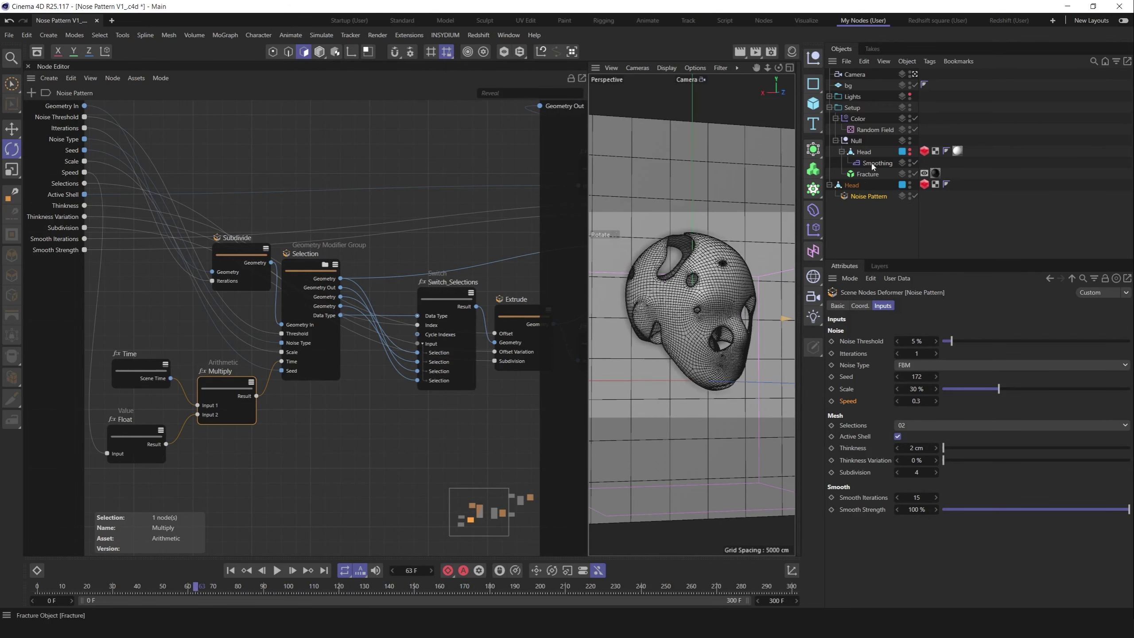
pyautogui.moveTo(115, 590); pyautogui.dragTo(261, 586)
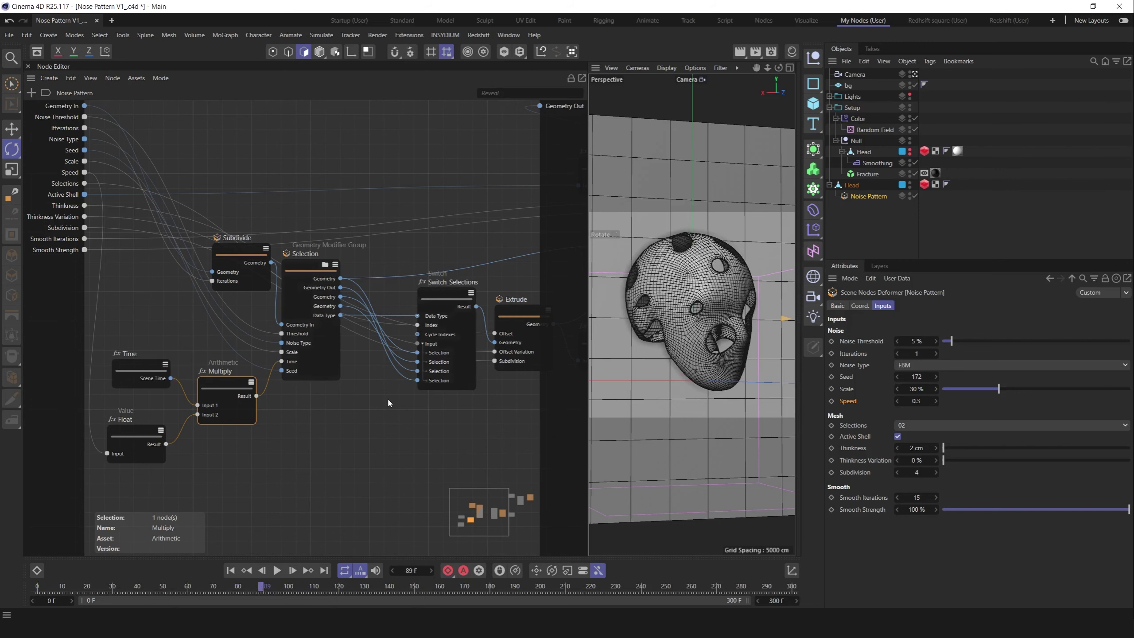
pyautogui.moveTo(406, 395); pyautogui.dragTo(188, 354, button='middle')
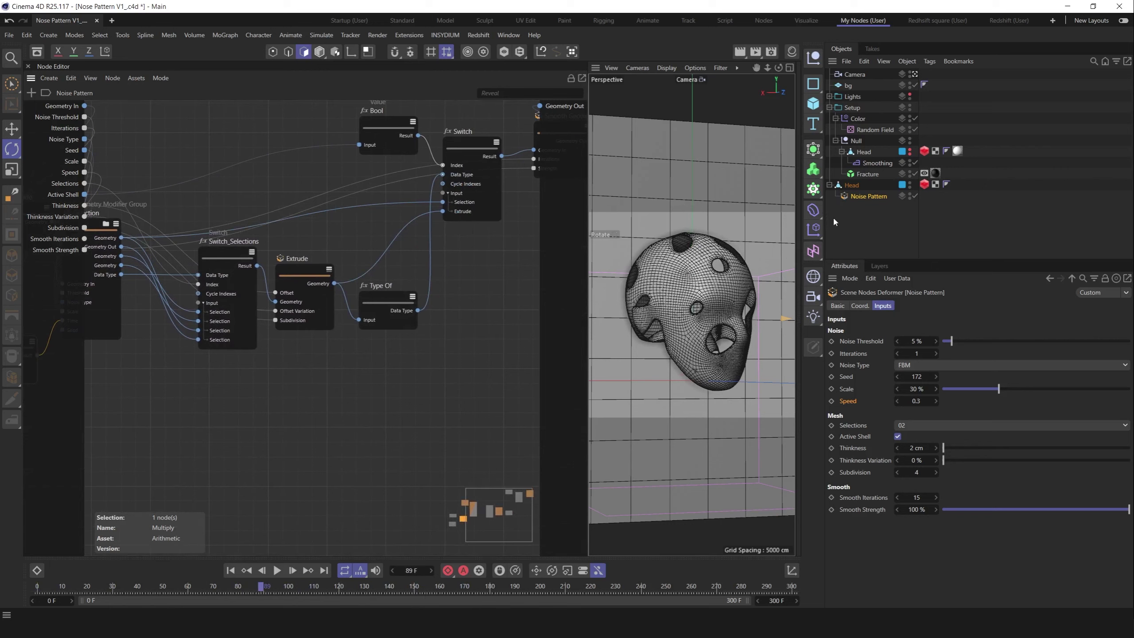
pyautogui.moveTo(826, 217); pyautogui.dragTo(959, 218)
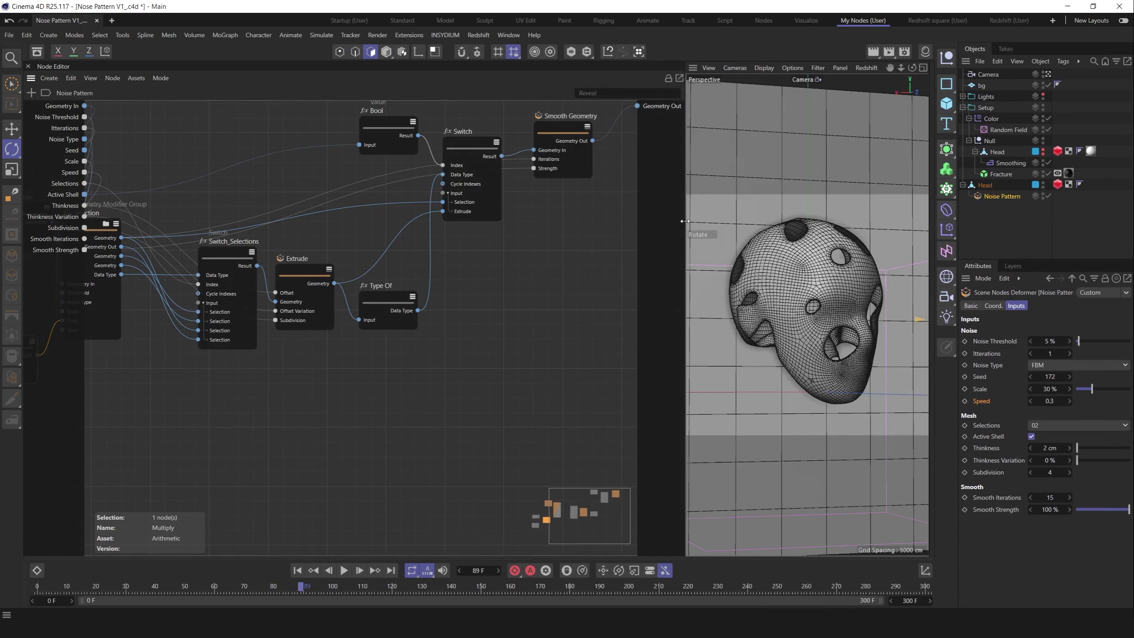
pyautogui.moveTo(685, 220); pyautogui.dragTo(642, 221)
pyautogui.moveTo(581, 251); pyautogui.dragTo(434, 295, button='middle')
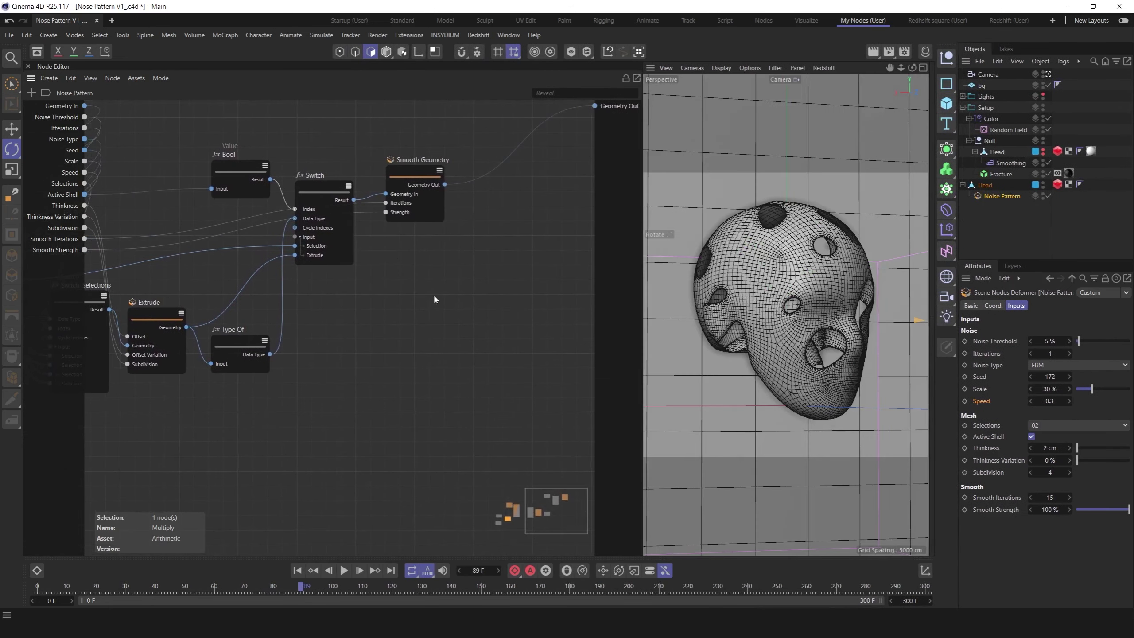
# Add a Geometry Clone node wired between Smooth Geometry and Geometry Out
pyautogui.click(430, 301)
pyautogui.doubleClick(429, 303)
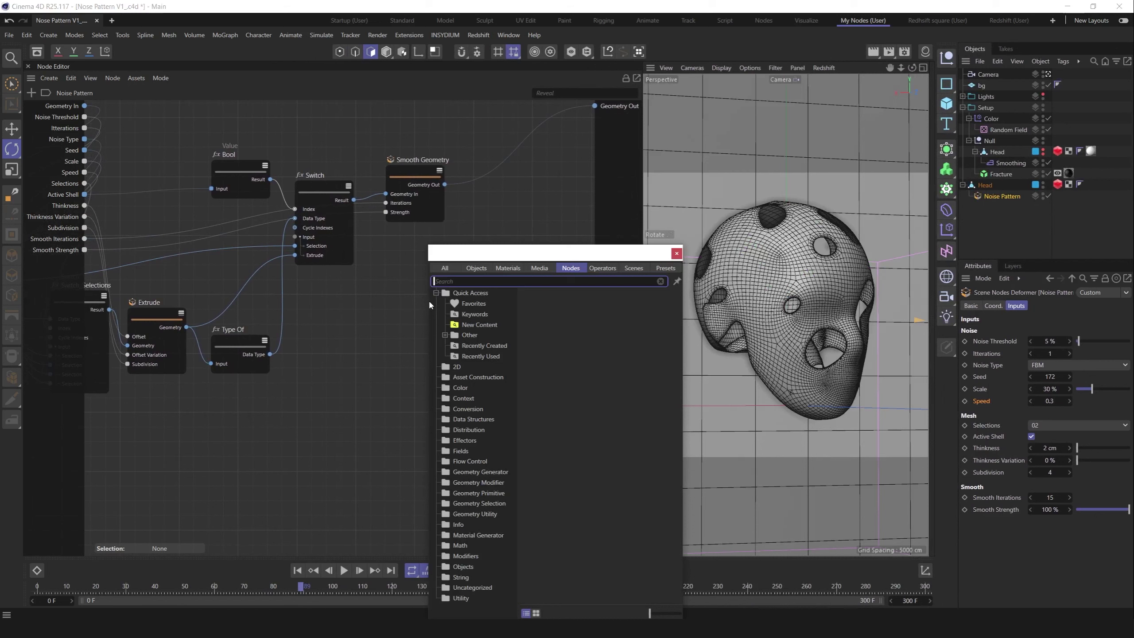
pyautogui.write('clone')
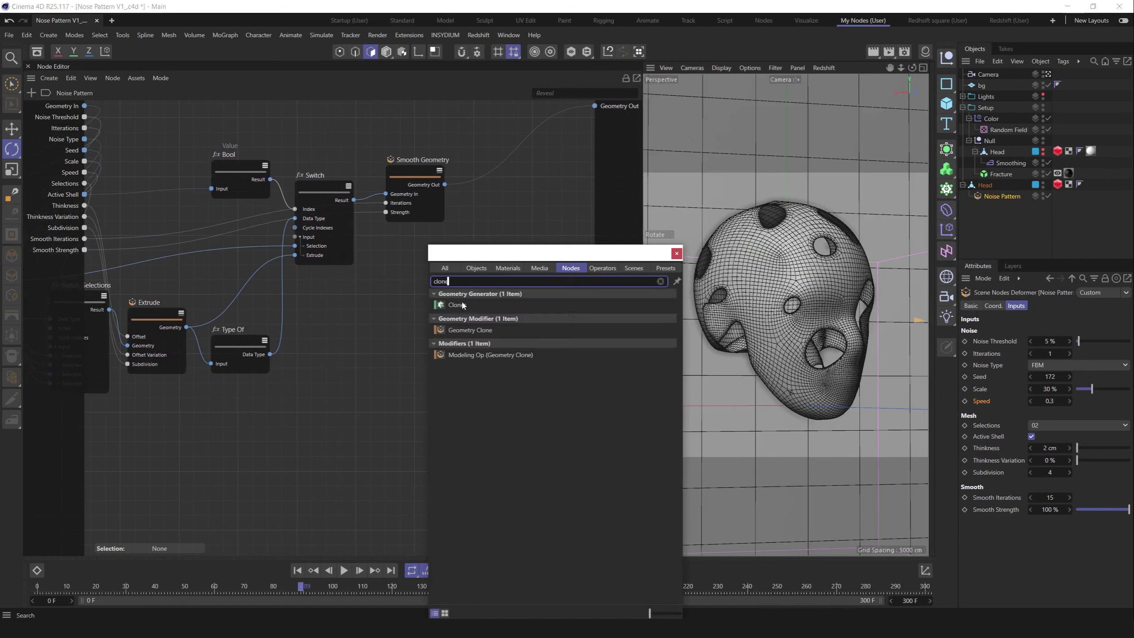
pyautogui.click(450, 331)
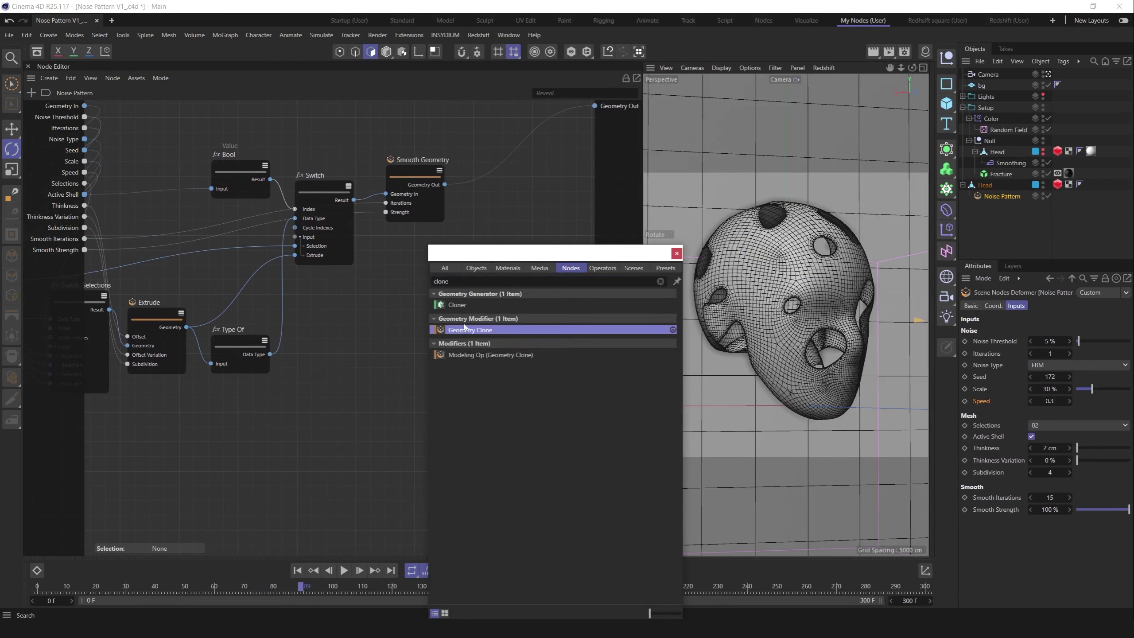
pyautogui.doubleClick(464, 329)
pyautogui.moveTo(446, 185); pyautogui.dragTo(493, 252)
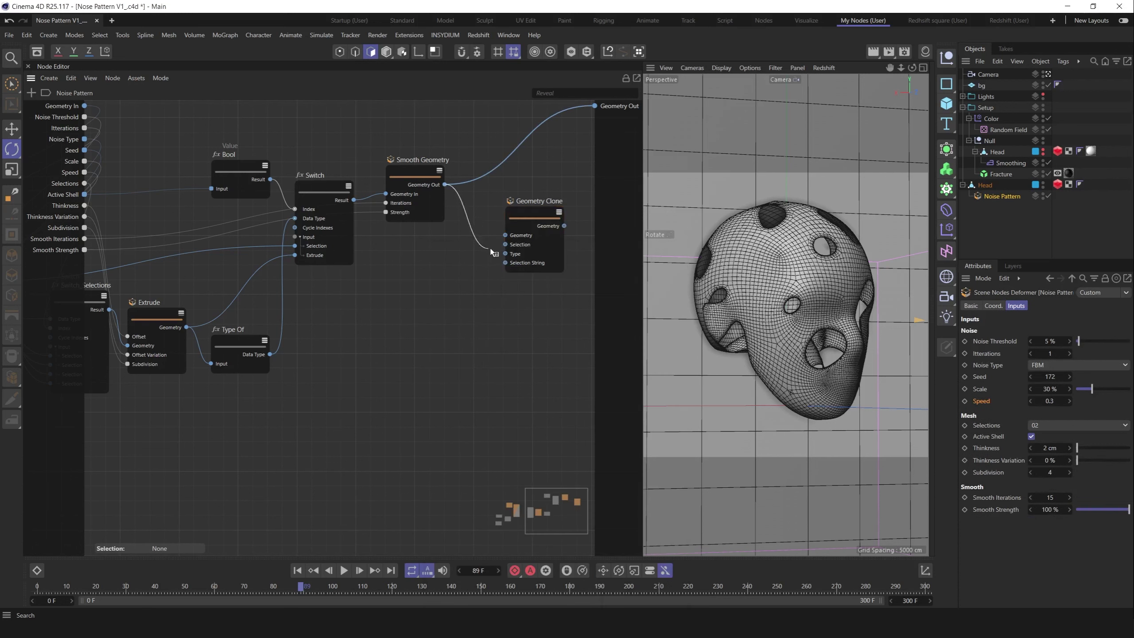
pyautogui.moveTo(564, 226); pyautogui.dragTo(594, 106)
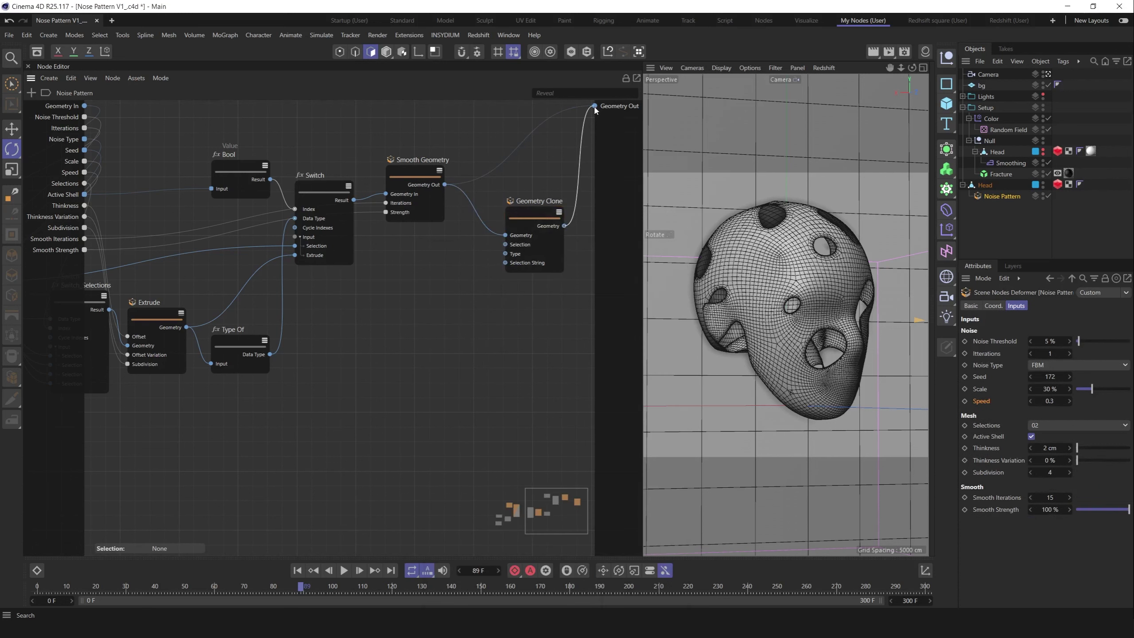
pyautogui.moveTo(644, 274); pyautogui.dragTo(556, 275)
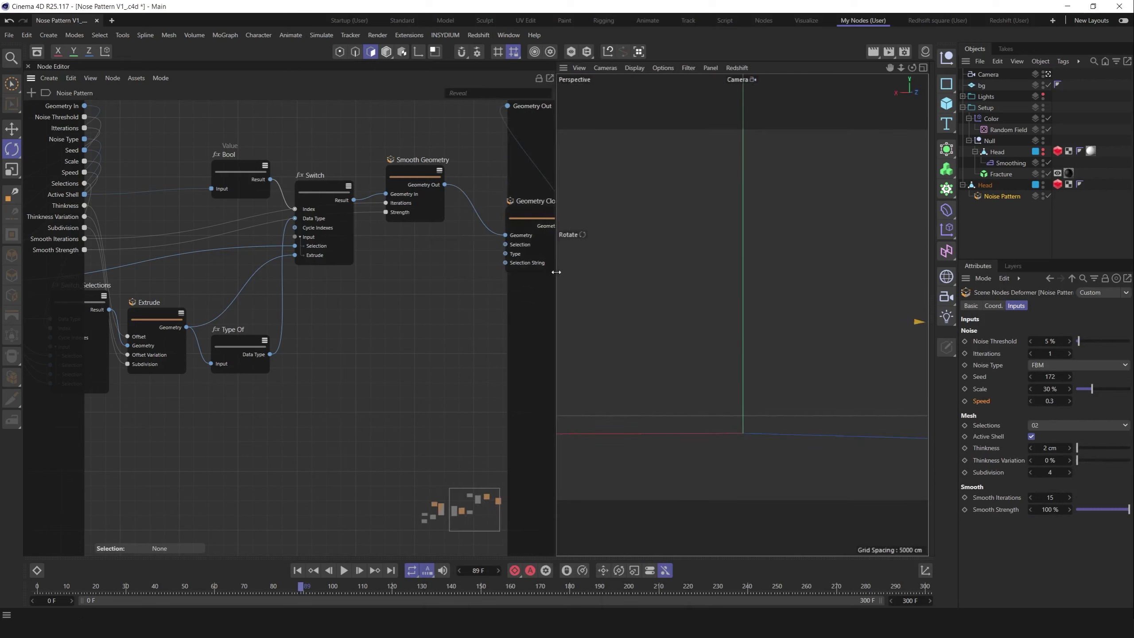
pyautogui.moveTo(534, 215); pyautogui.dragTo(478, 226)
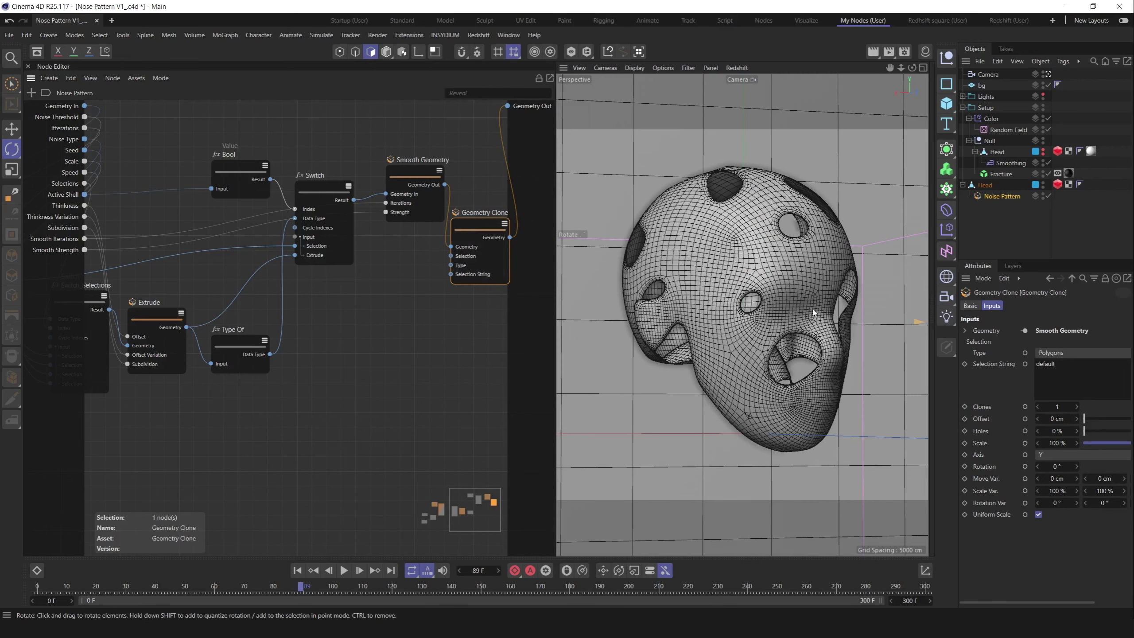
# Set Geometry Clone to 3 clones at 80% scale
pyautogui.click(1077, 409)
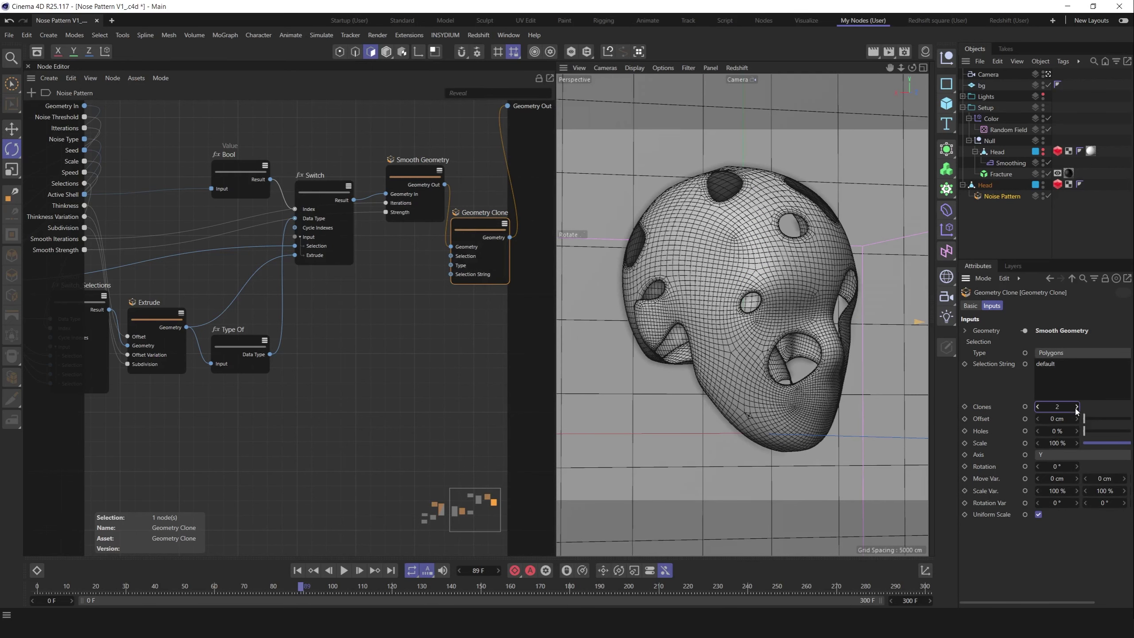
pyautogui.click(978, 446)
pyautogui.click(1053, 444)
pyautogui.write('80')
pyautogui.press('Return')
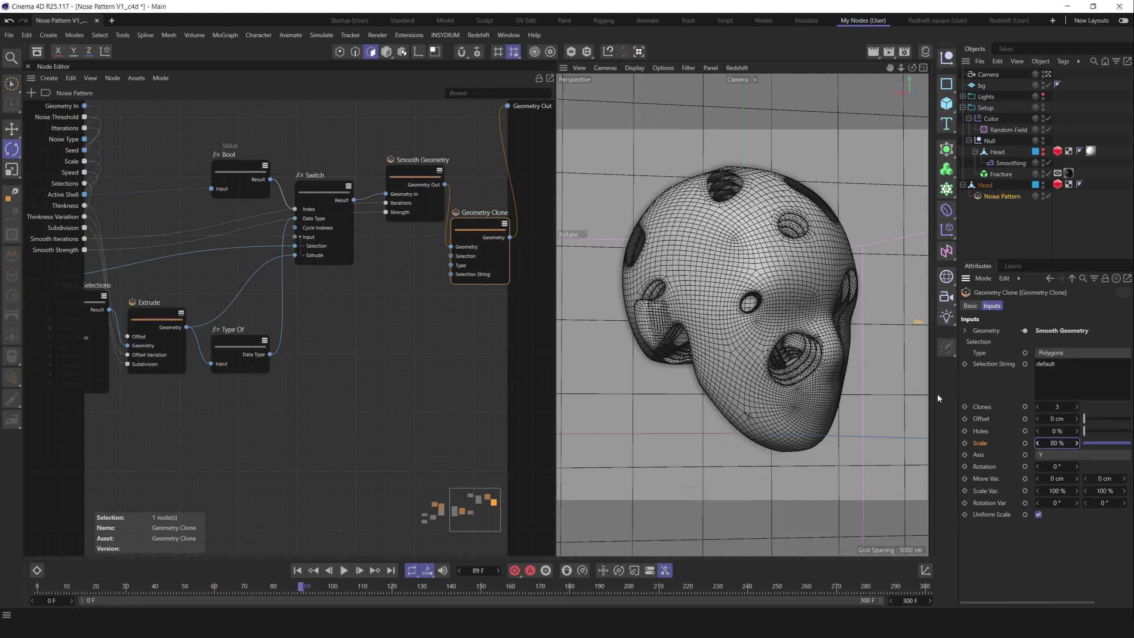
pyautogui.moveTo(555, 255); pyautogui.dragTo(327, 255)
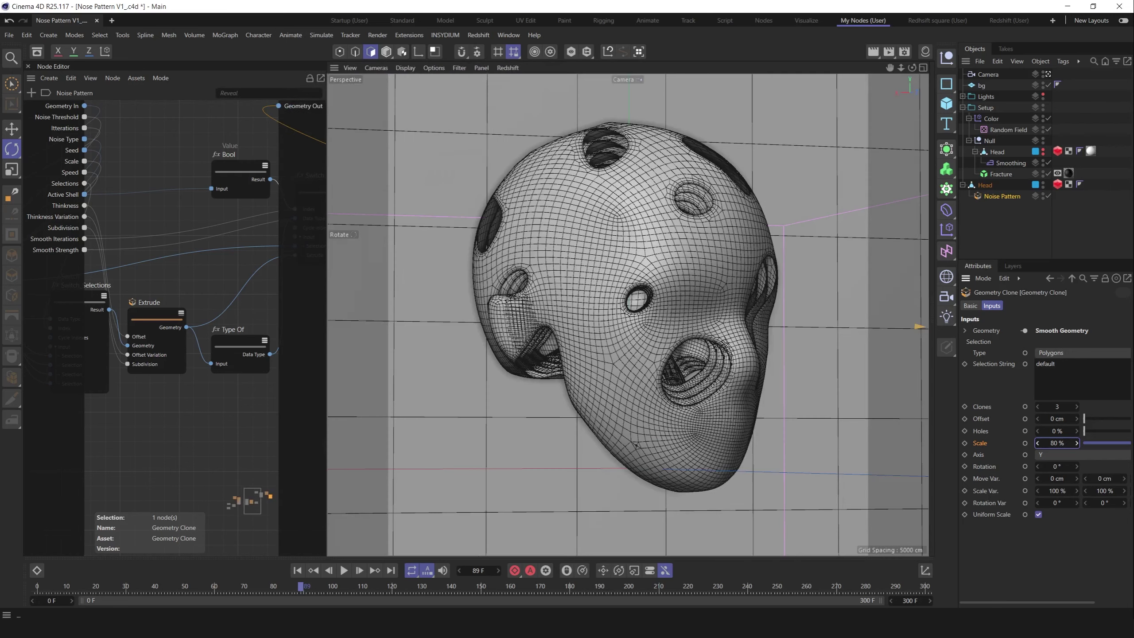
pyautogui.moveTo(128, 585); pyautogui.dragTo(547, 563)
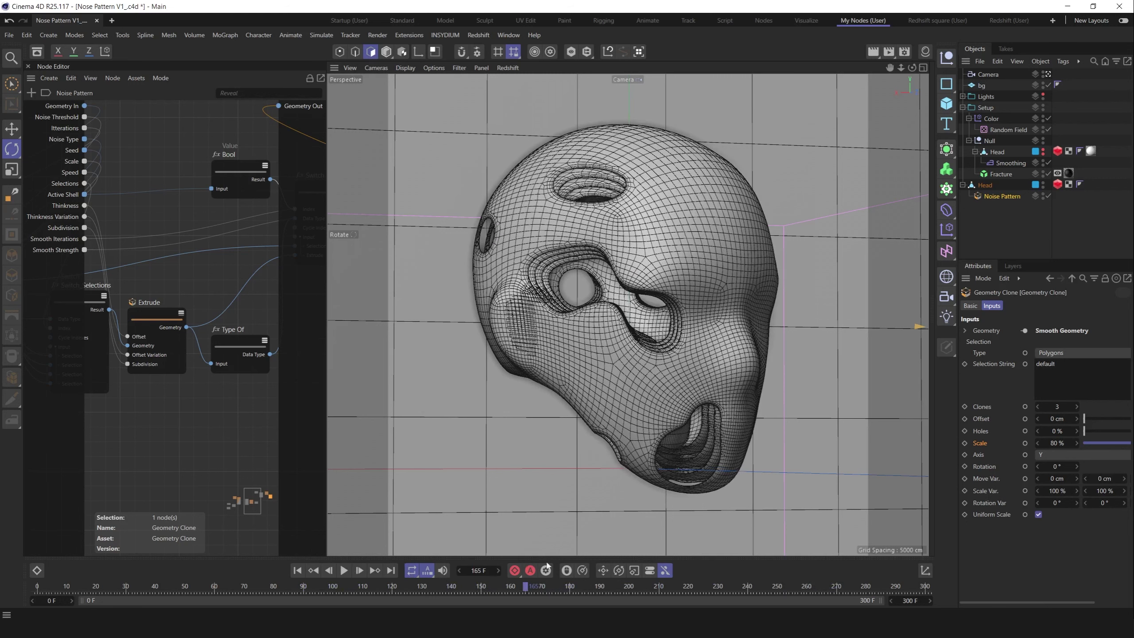
pyautogui.moveTo(702, 572); pyautogui.dragTo(757, 575)
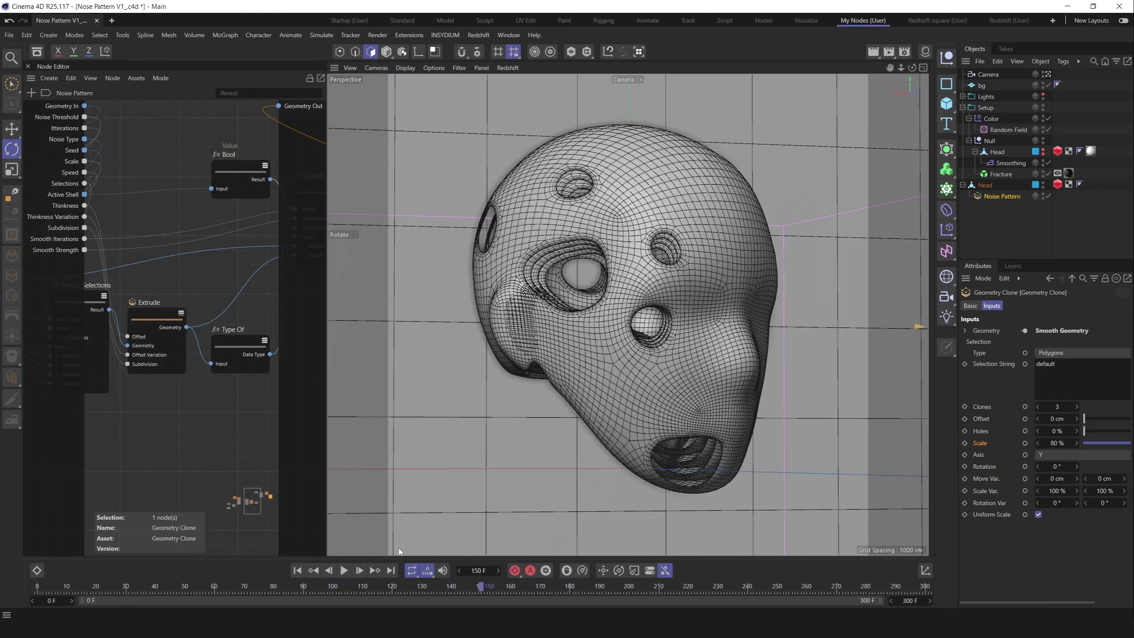
pyautogui.moveTo(400, 551); pyautogui.dragTo(269, 544)
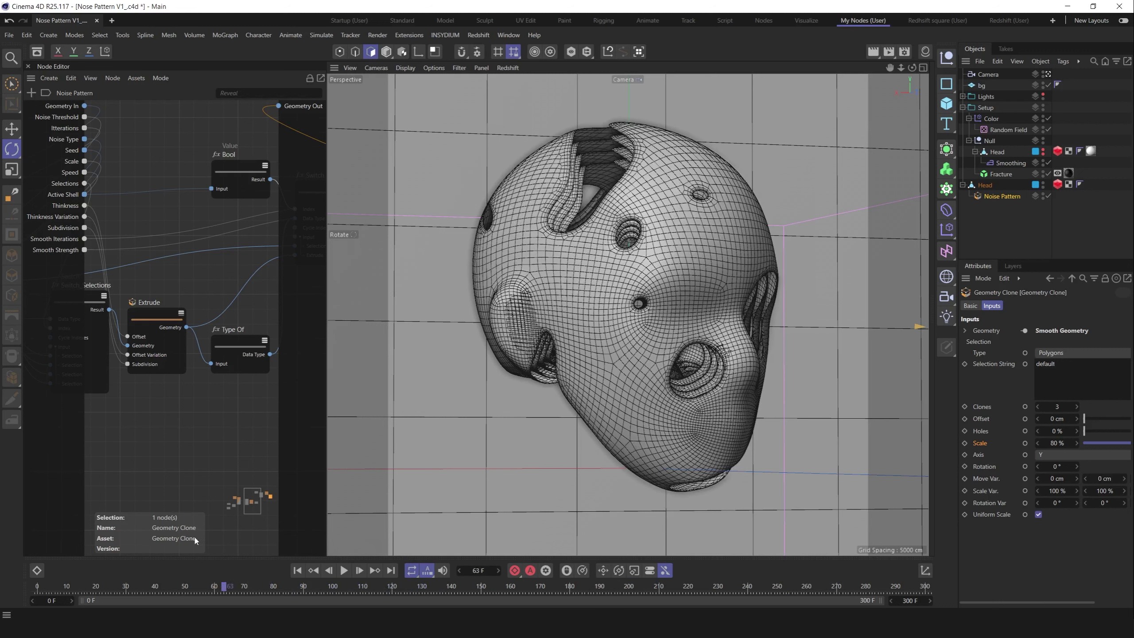
pyautogui.moveTo(195, 540); pyautogui.dragTo(175, 540)
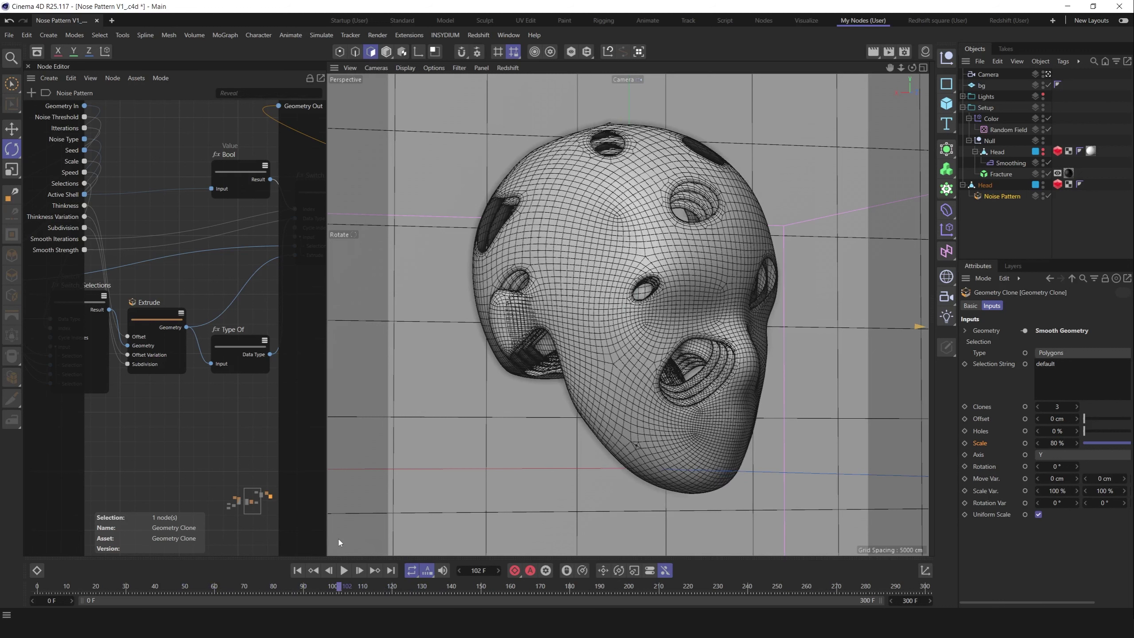
pyautogui.moveTo(393, 543); pyautogui.dragTo(512, 549)
pyautogui.moveTo(673, 553); pyautogui.dragTo(252, 540)
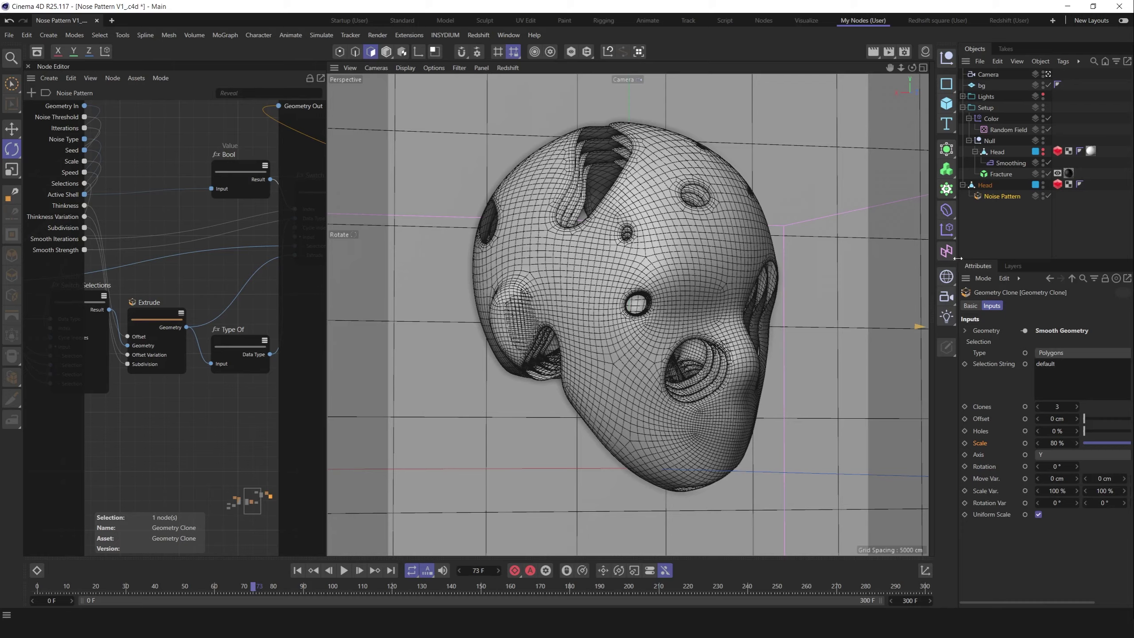
pyautogui.moveTo(957, 380); pyautogui.dragTo(776, 384)
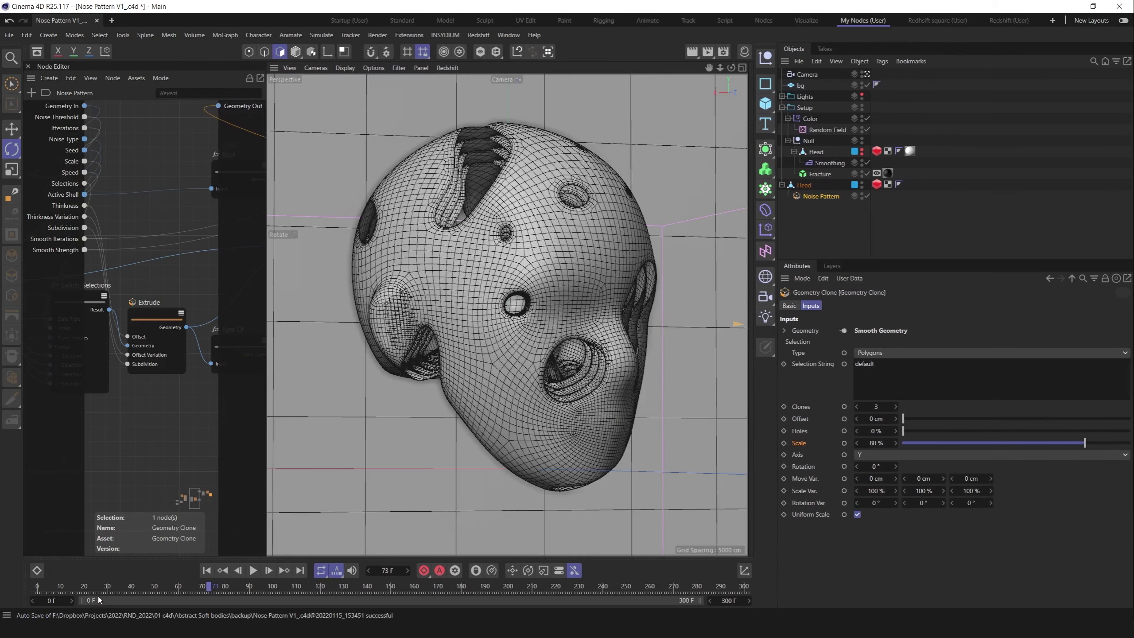
pyautogui.moveTo(92, 588); pyautogui.dragTo(278, 576)
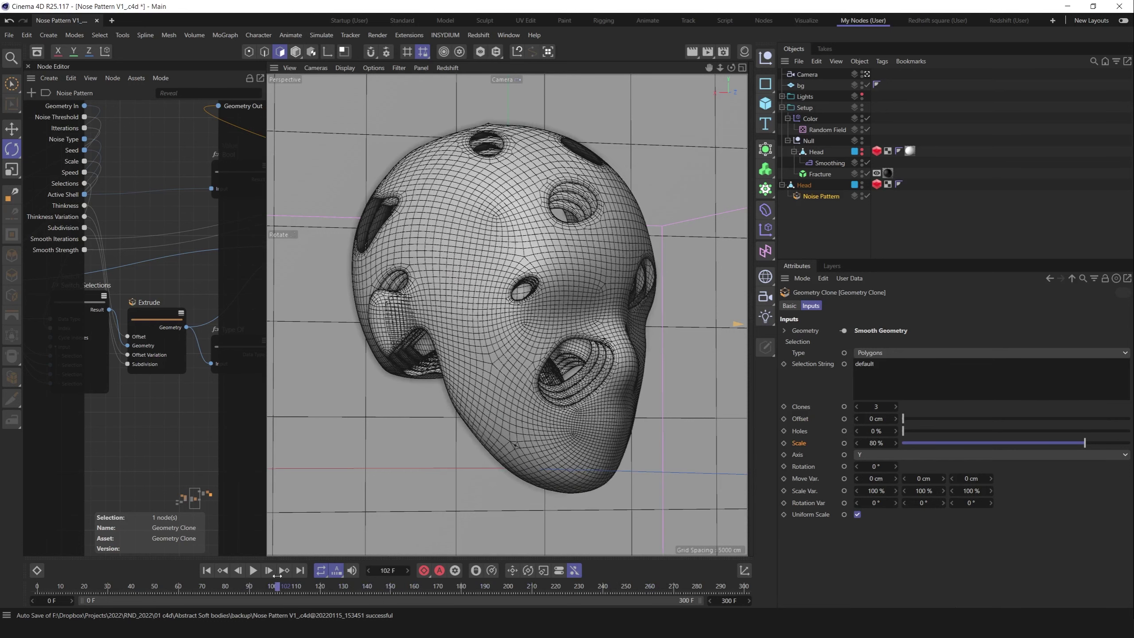